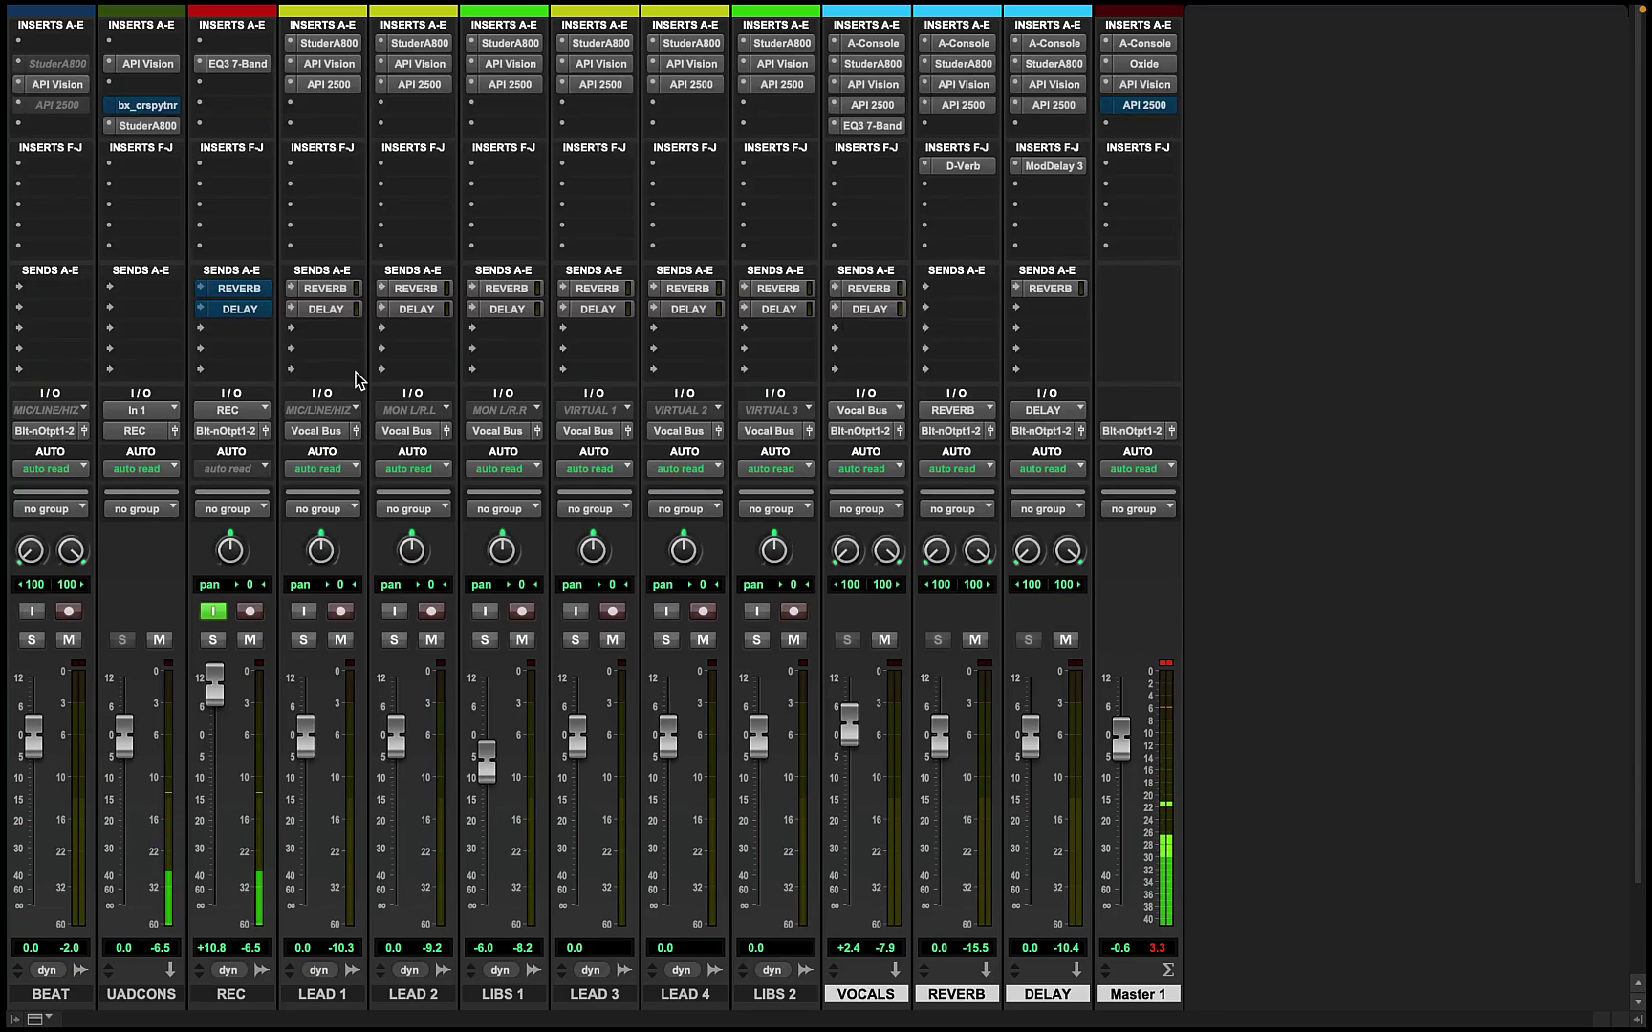
Examine the Studer A800, API Vision and API 2500 insert settings on the LEAD 1 track, closing each plugin window
click(325, 44)
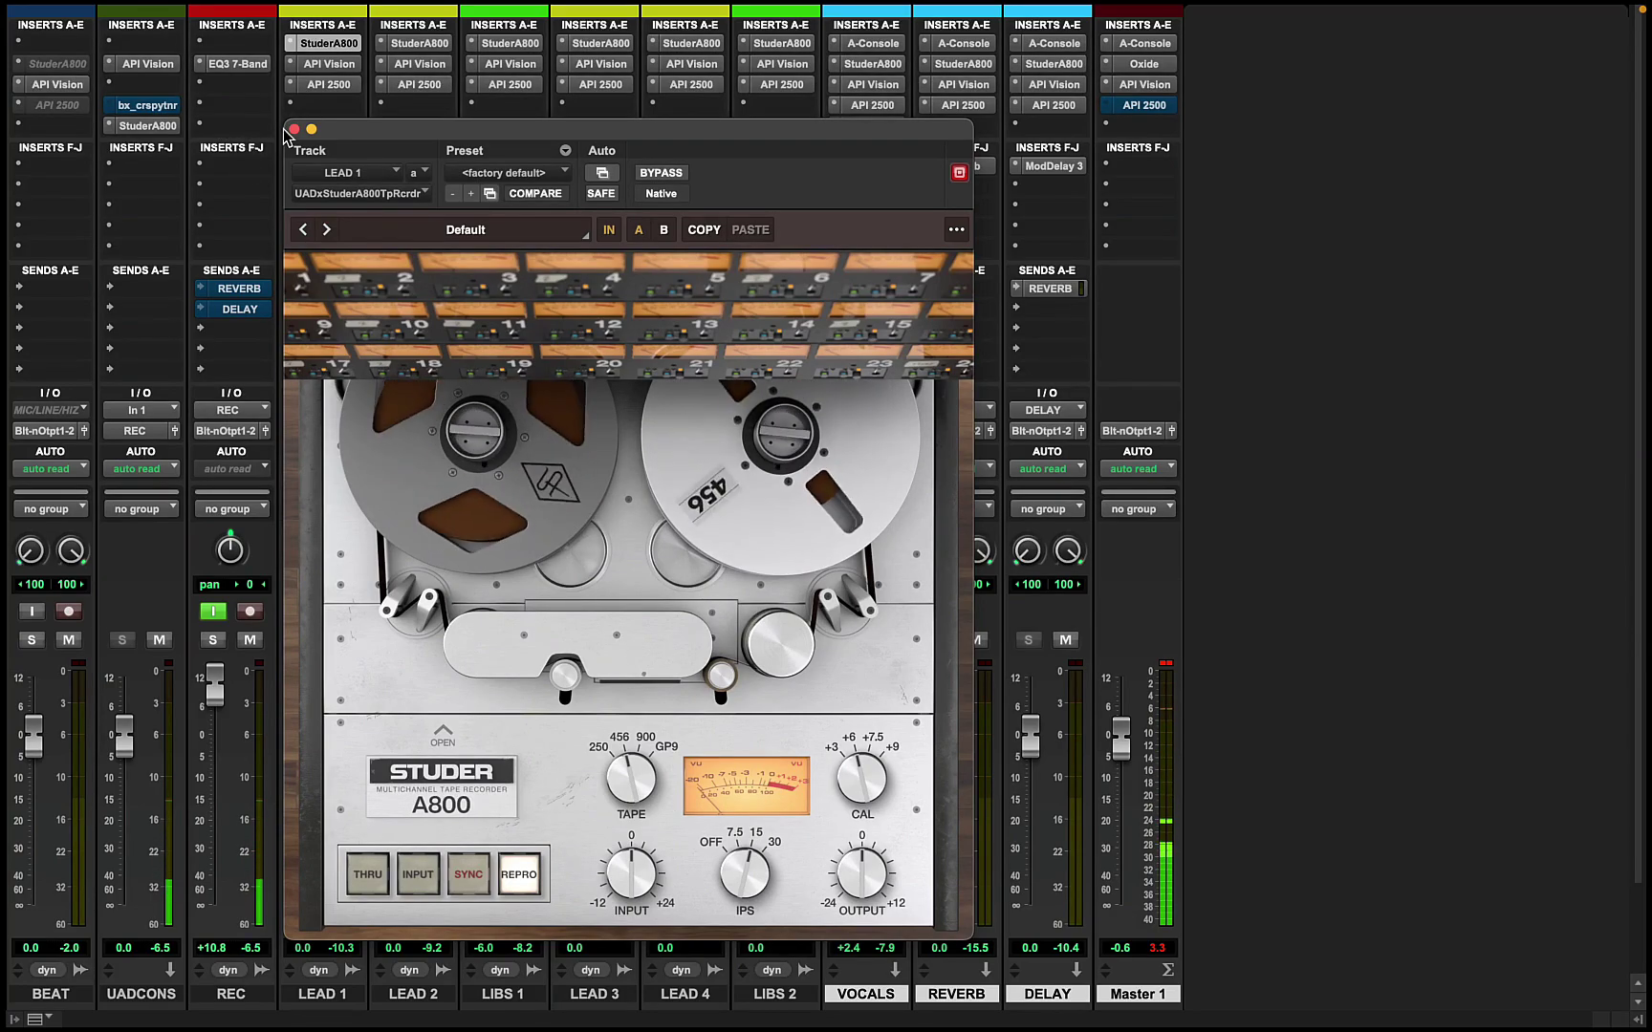
click(295, 129)
click(329, 63)
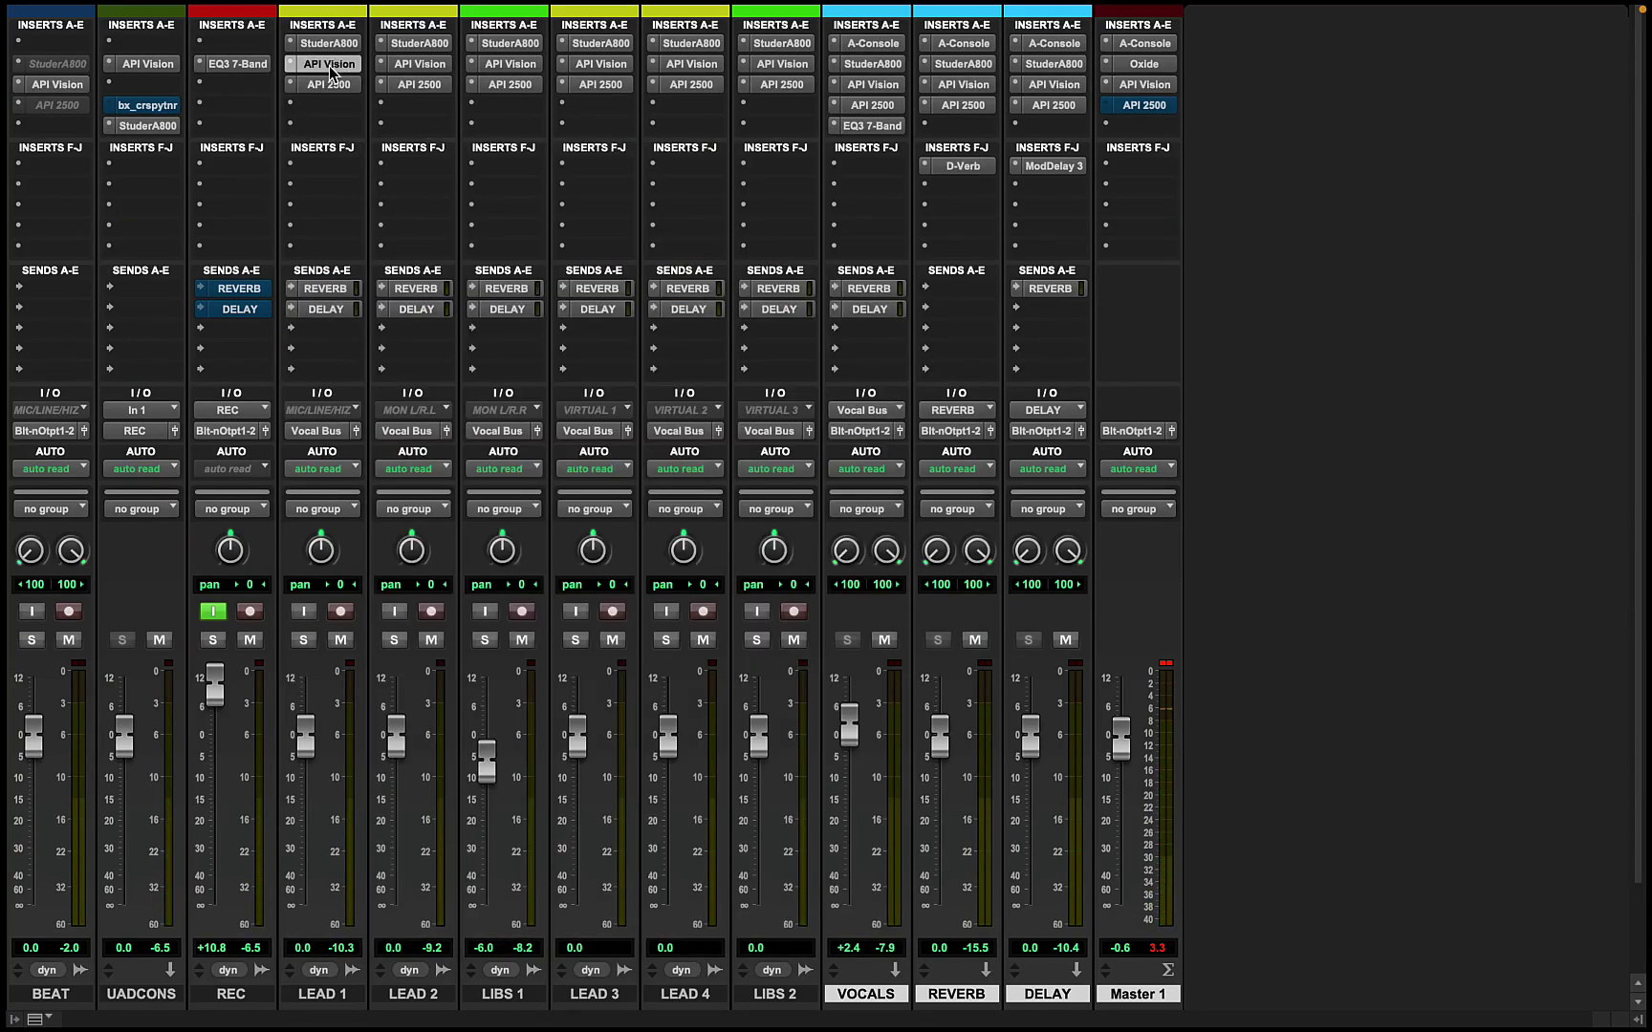
drag(385, 132, 614, 69)
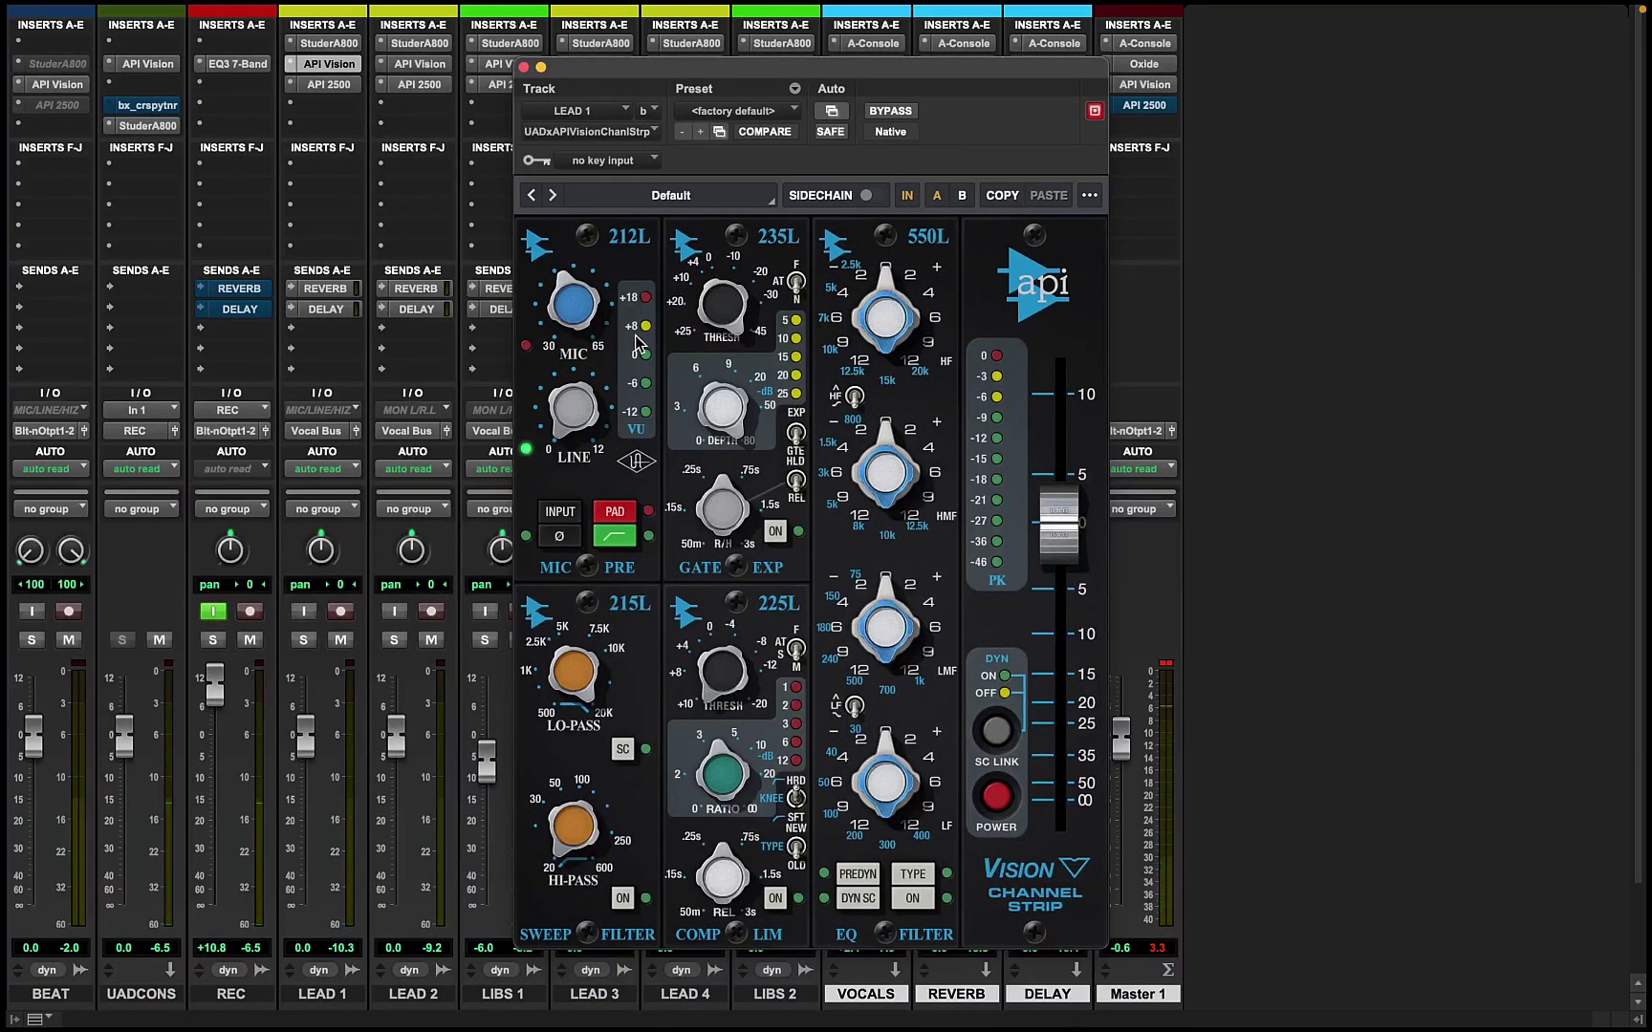
click(523, 67)
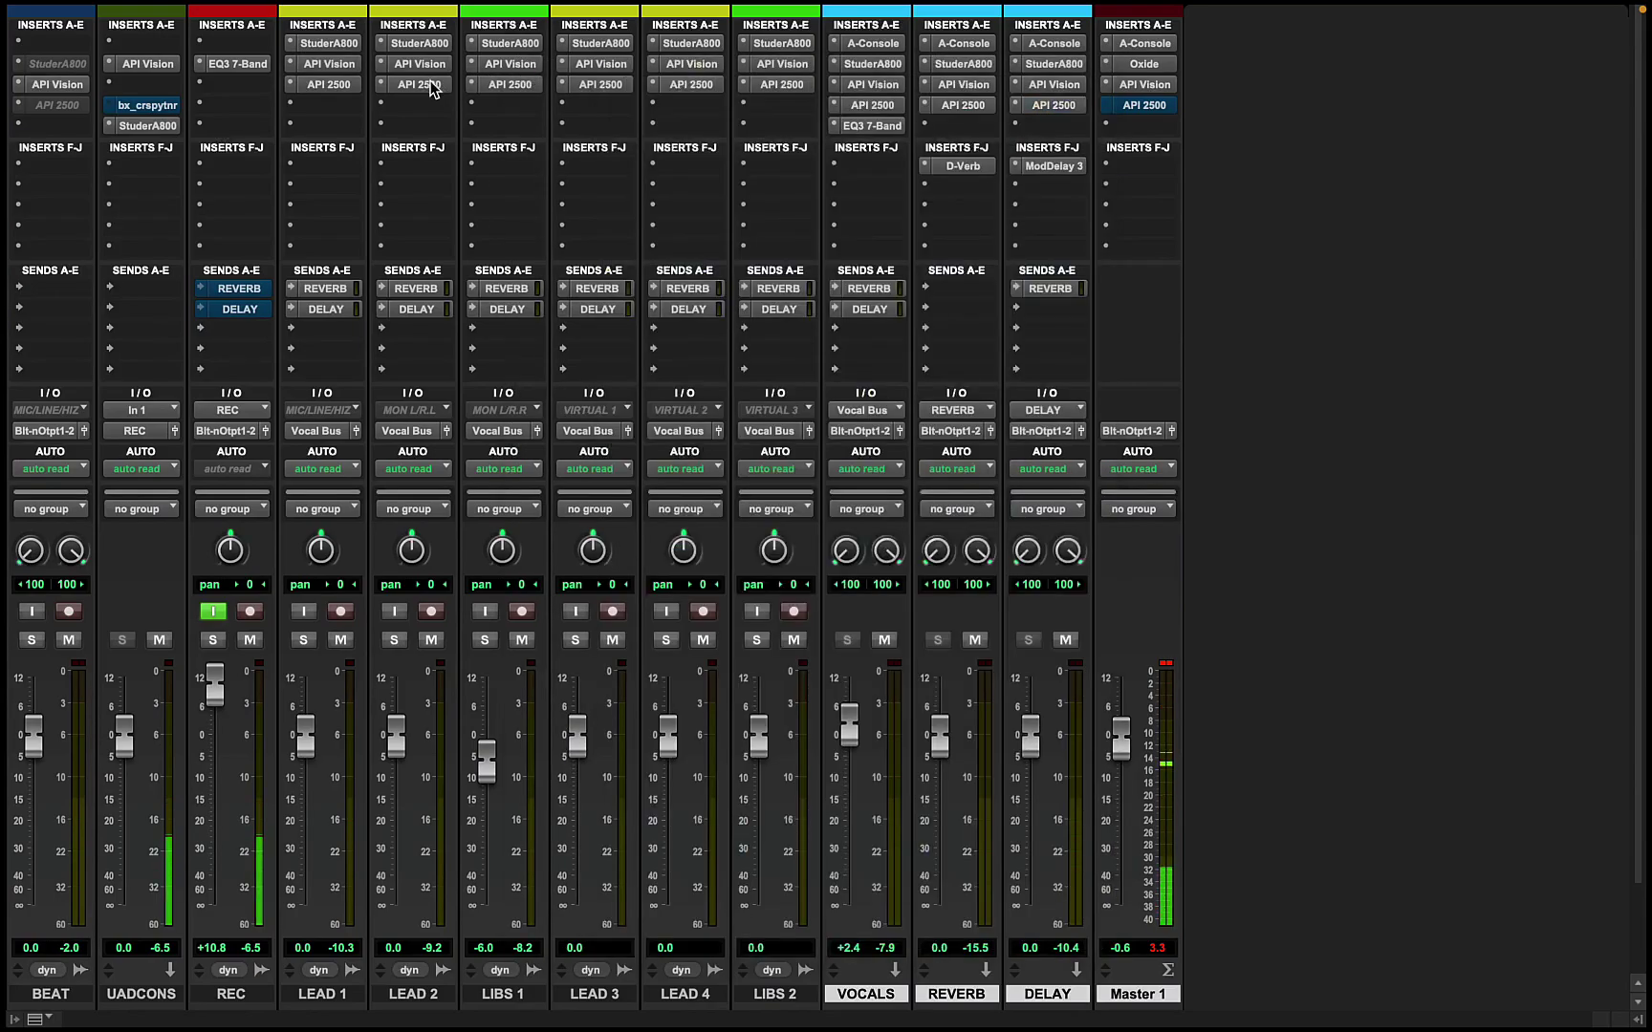
click(329, 85)
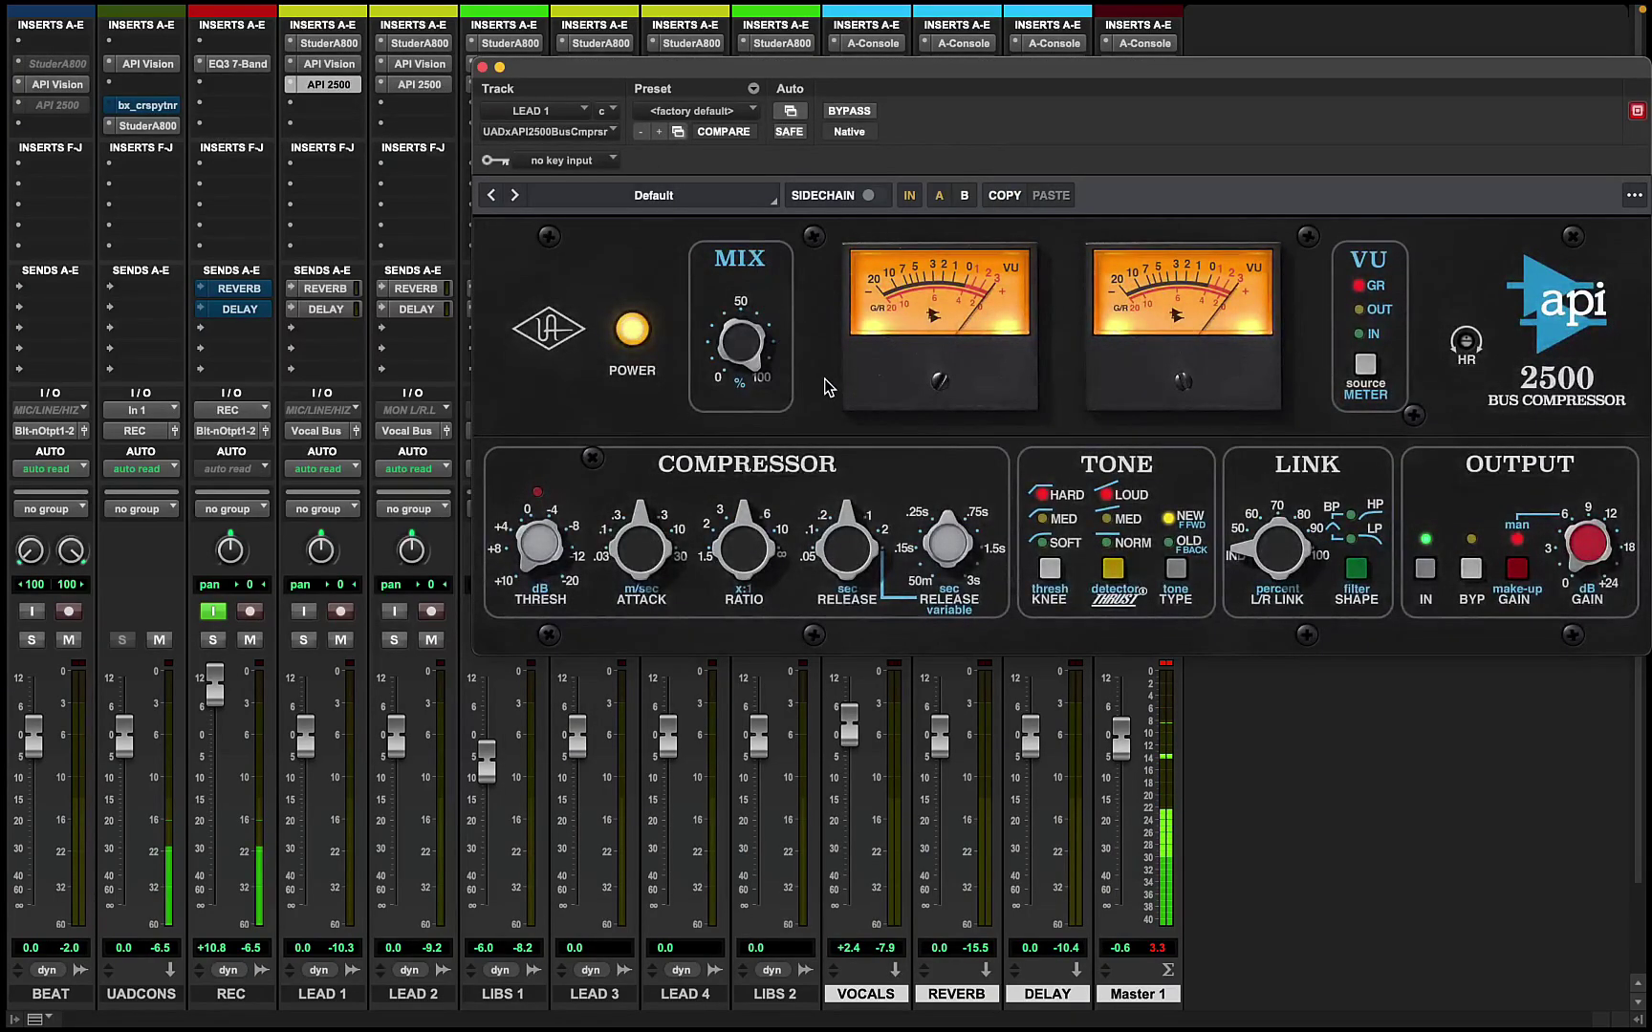
click(482, 67)
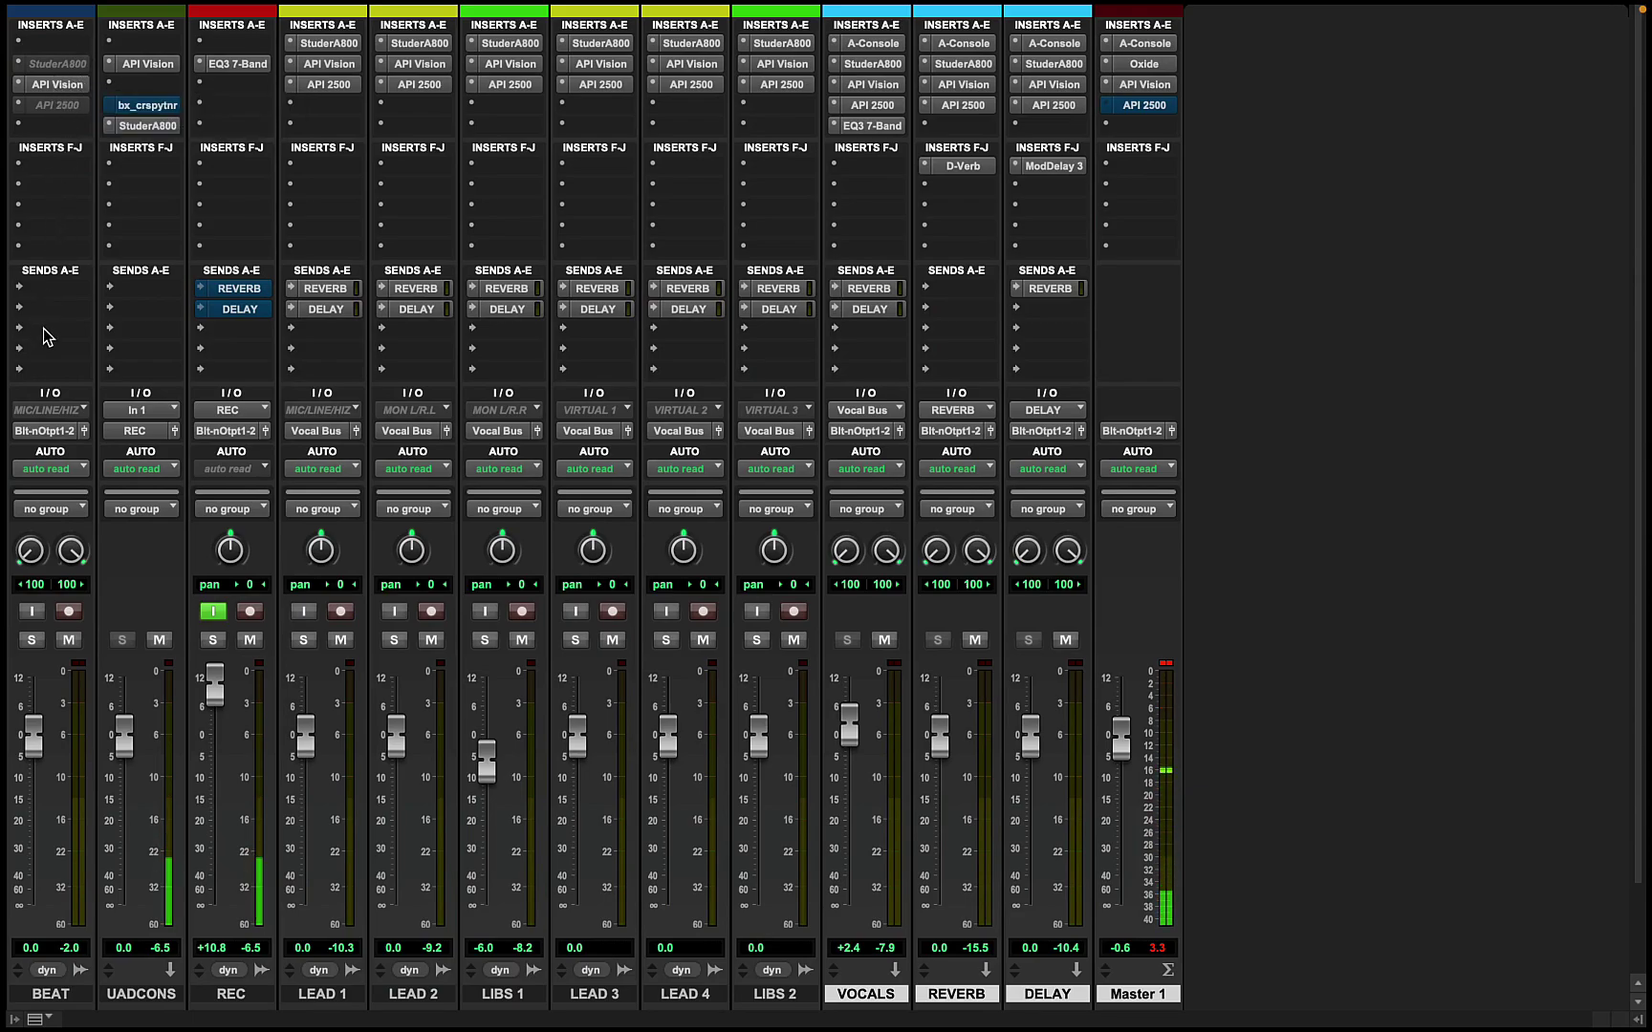
Examine the API Vision on the BEAT track and the API Vision, bx_crispytuner and Studer A800 on the UADCONS track
click(57, 84)
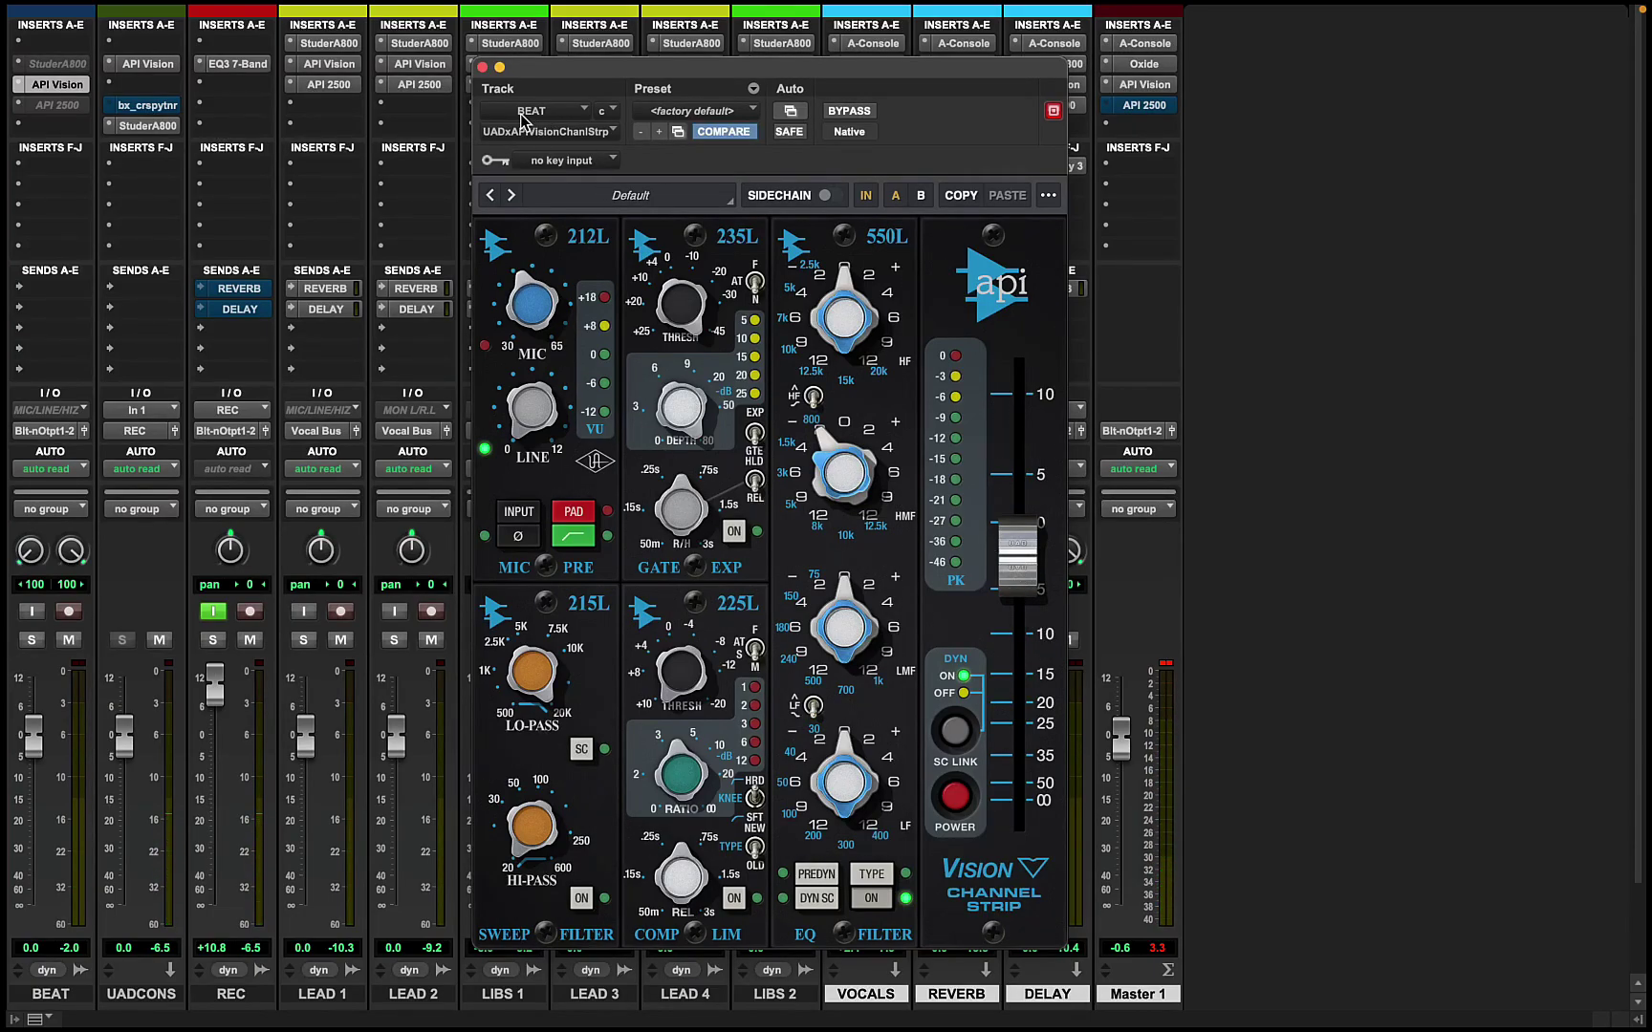
click(484, 67)
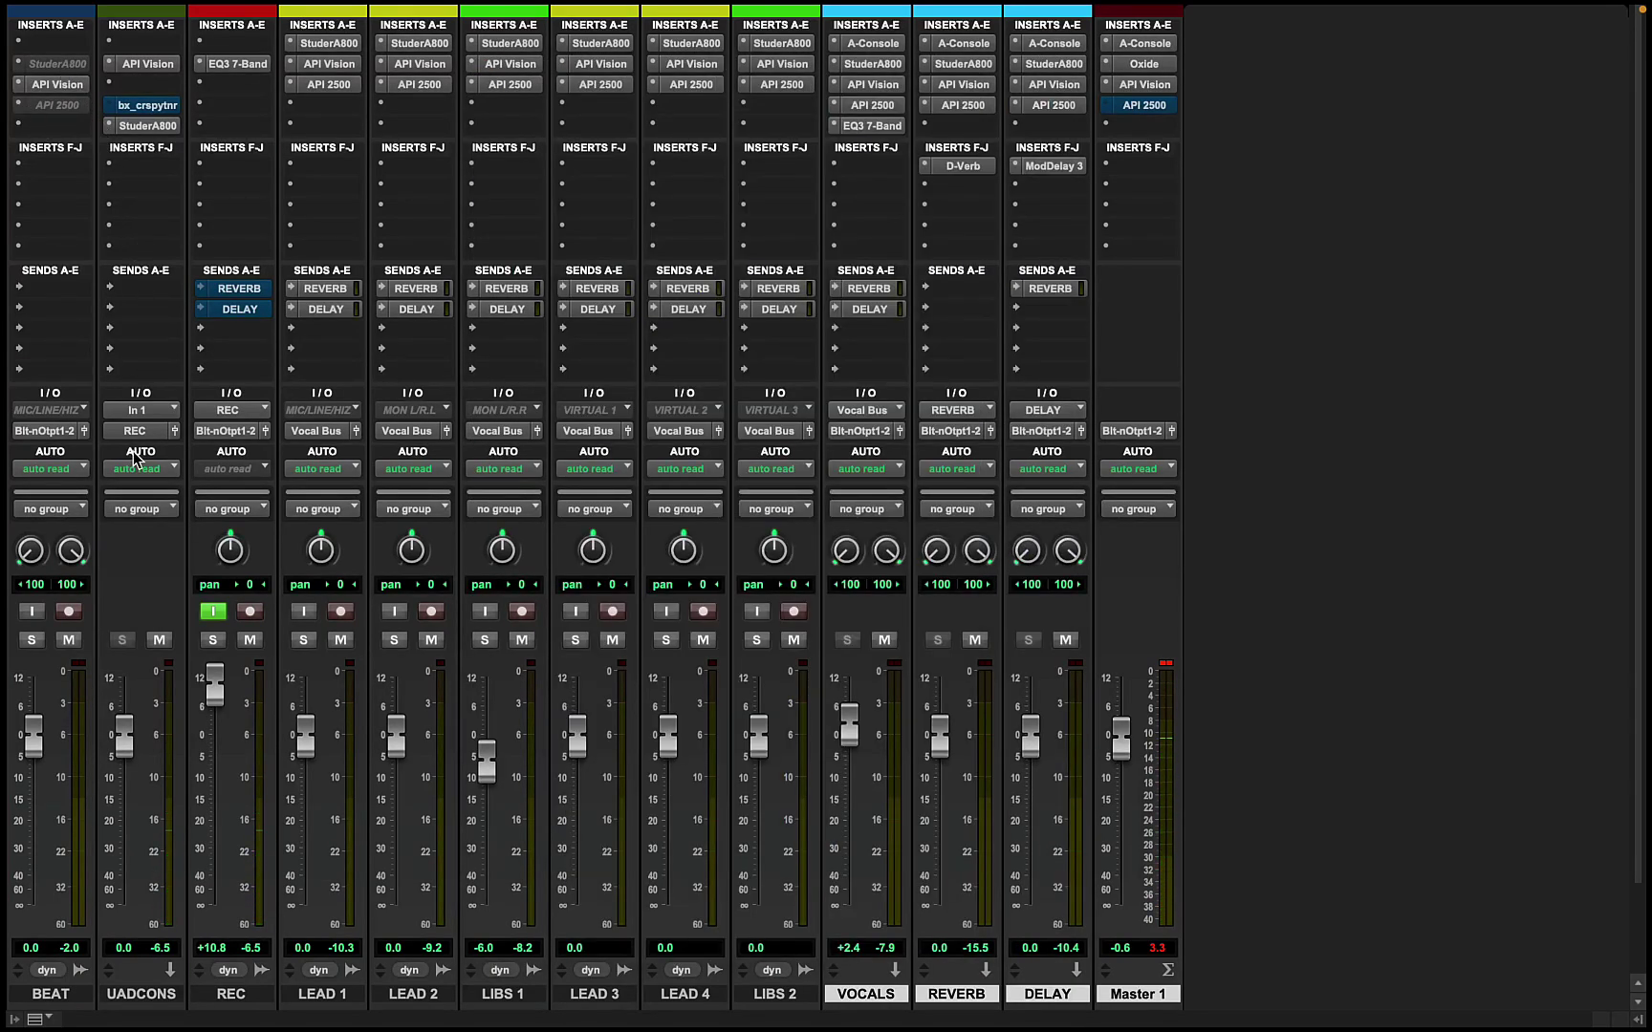
click(143, 994)
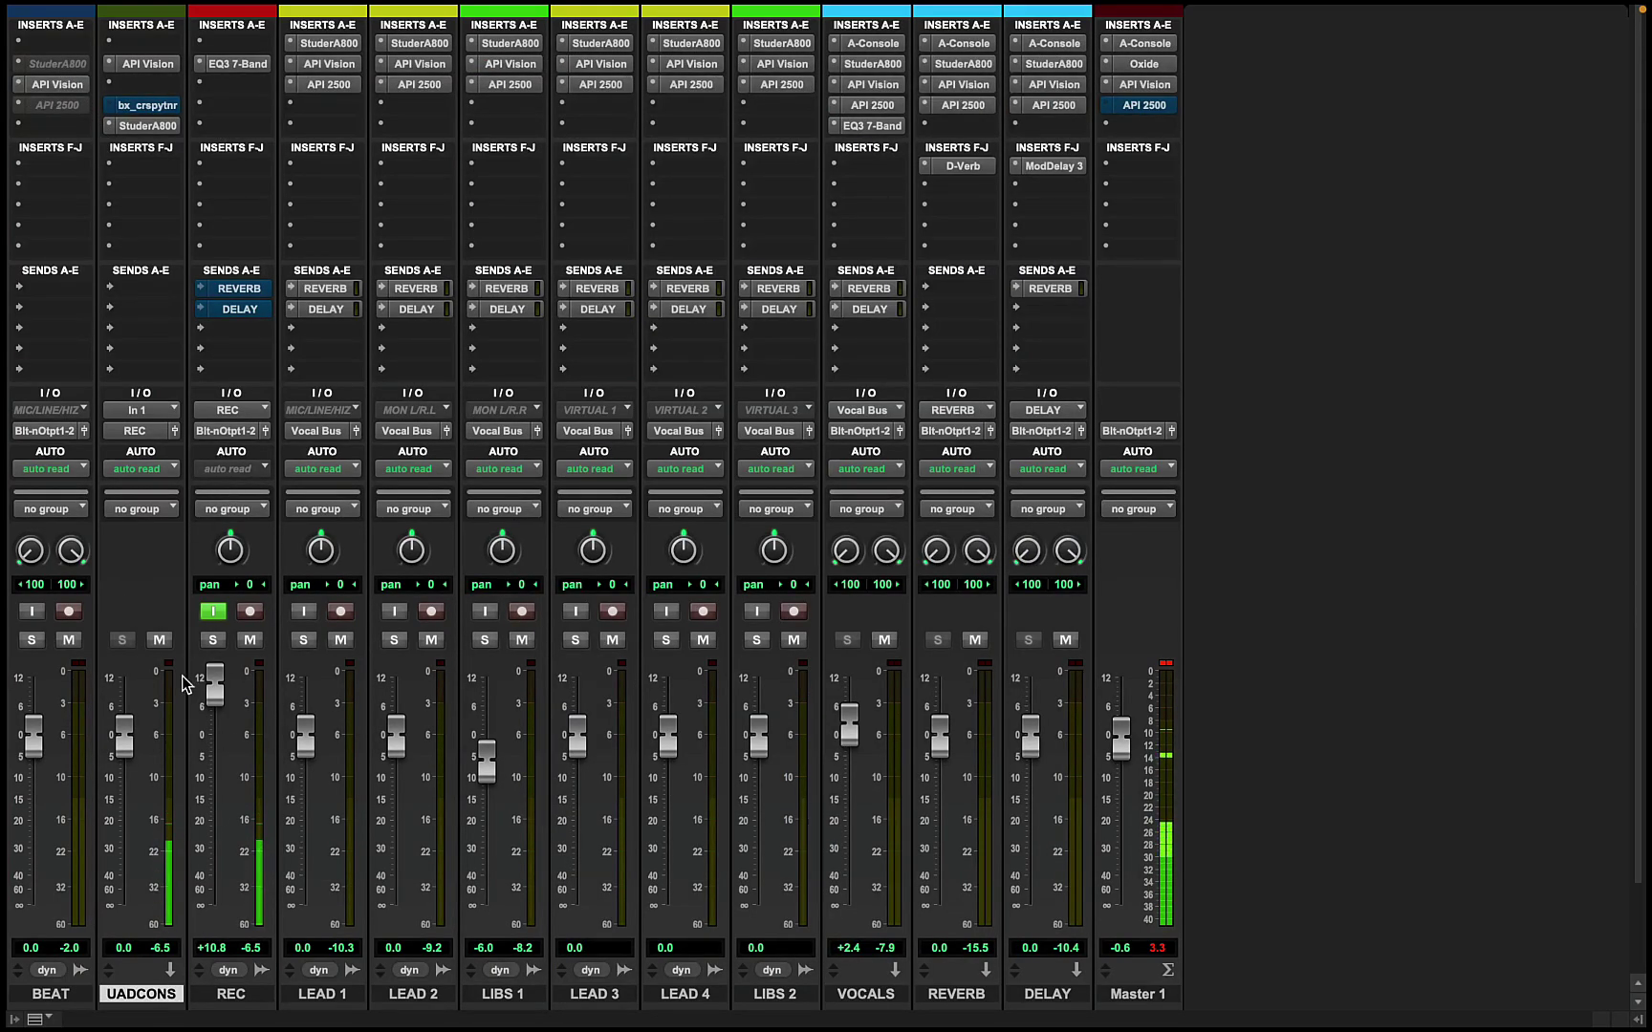
click(146, 64)
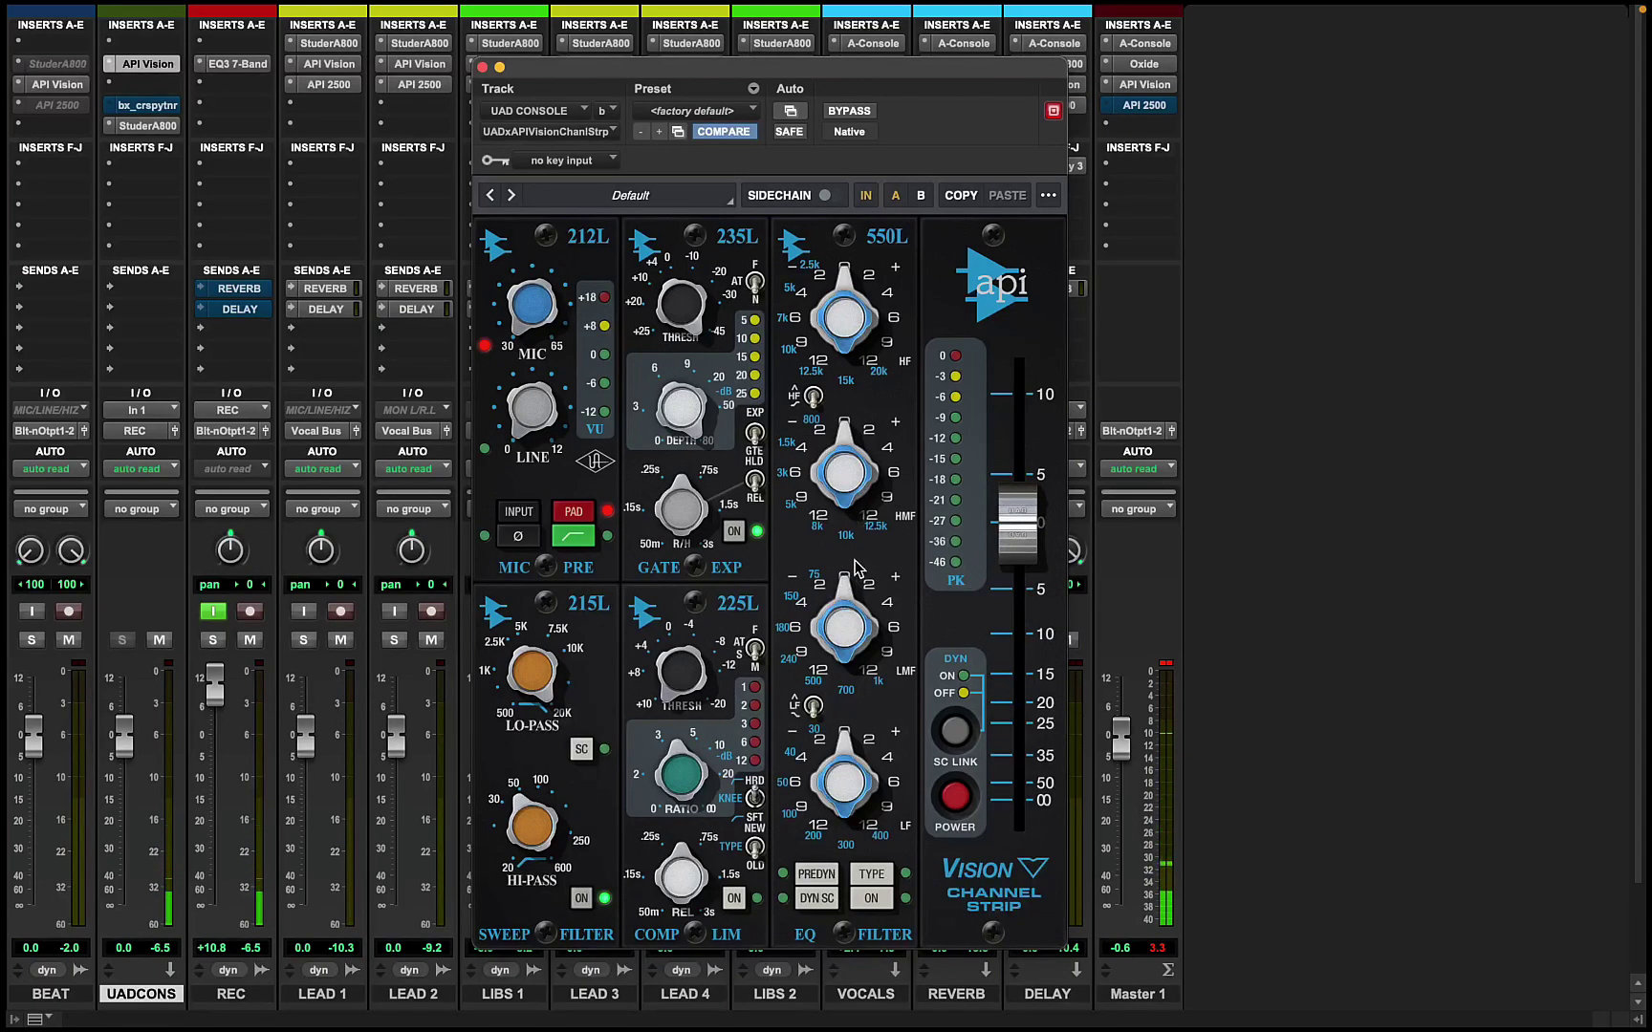
click(148, 105)
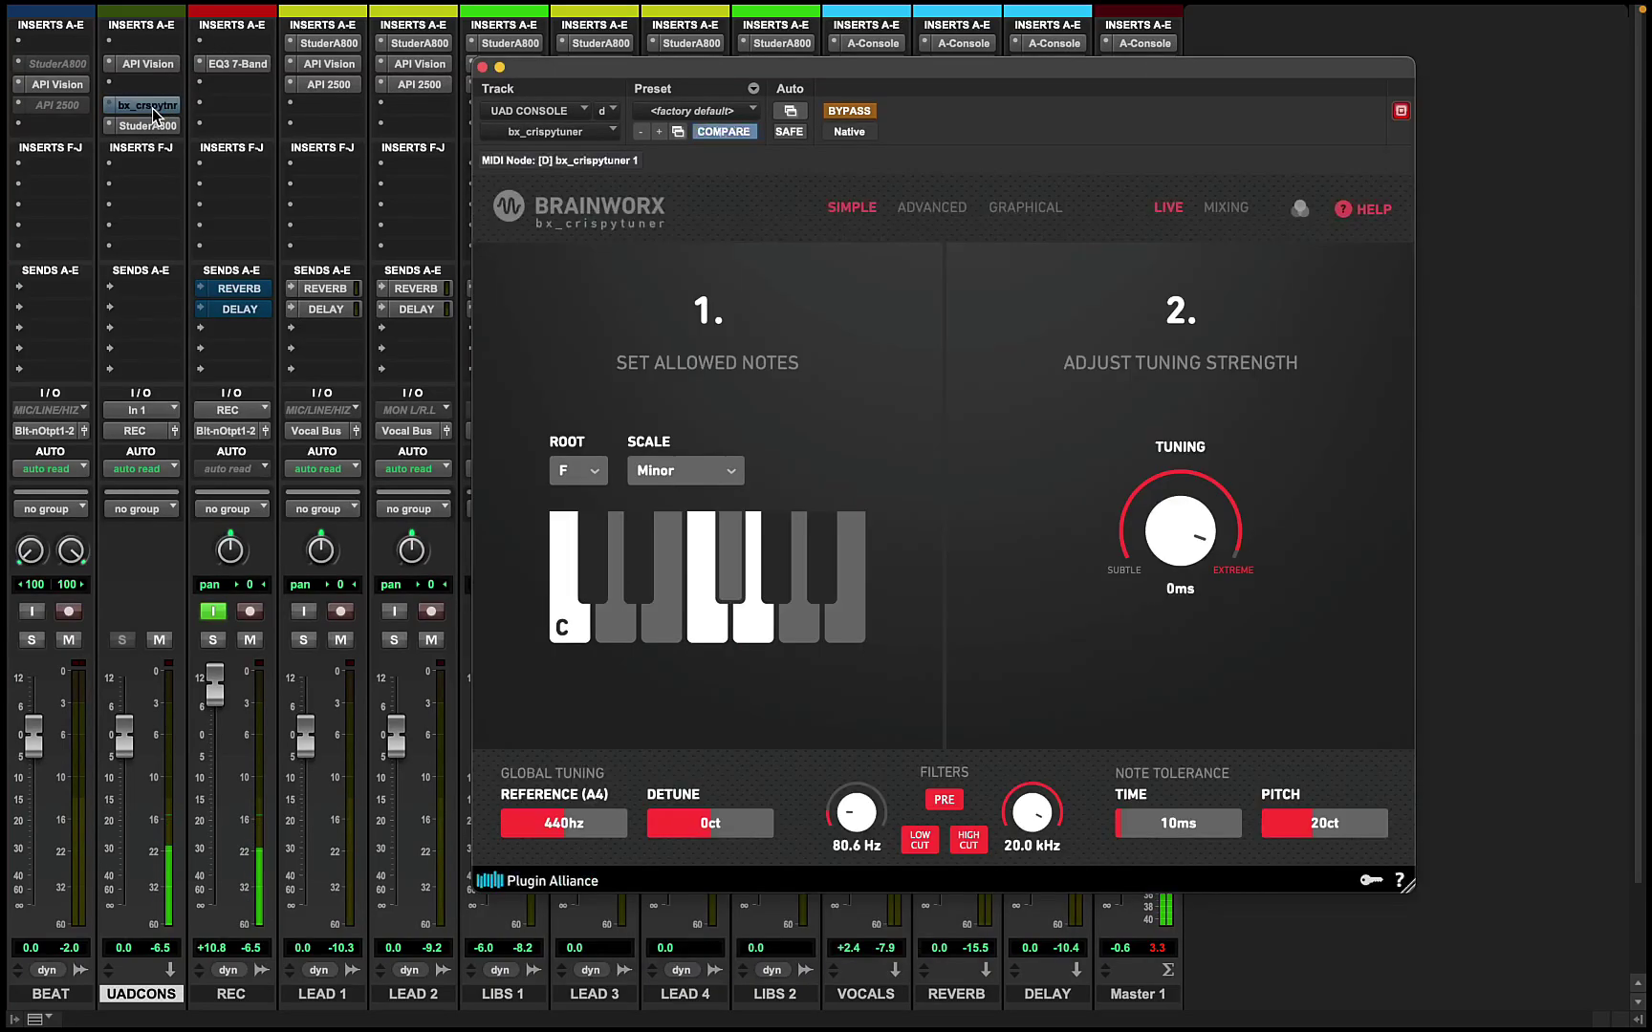
click(483, 67)
click(144, 130)
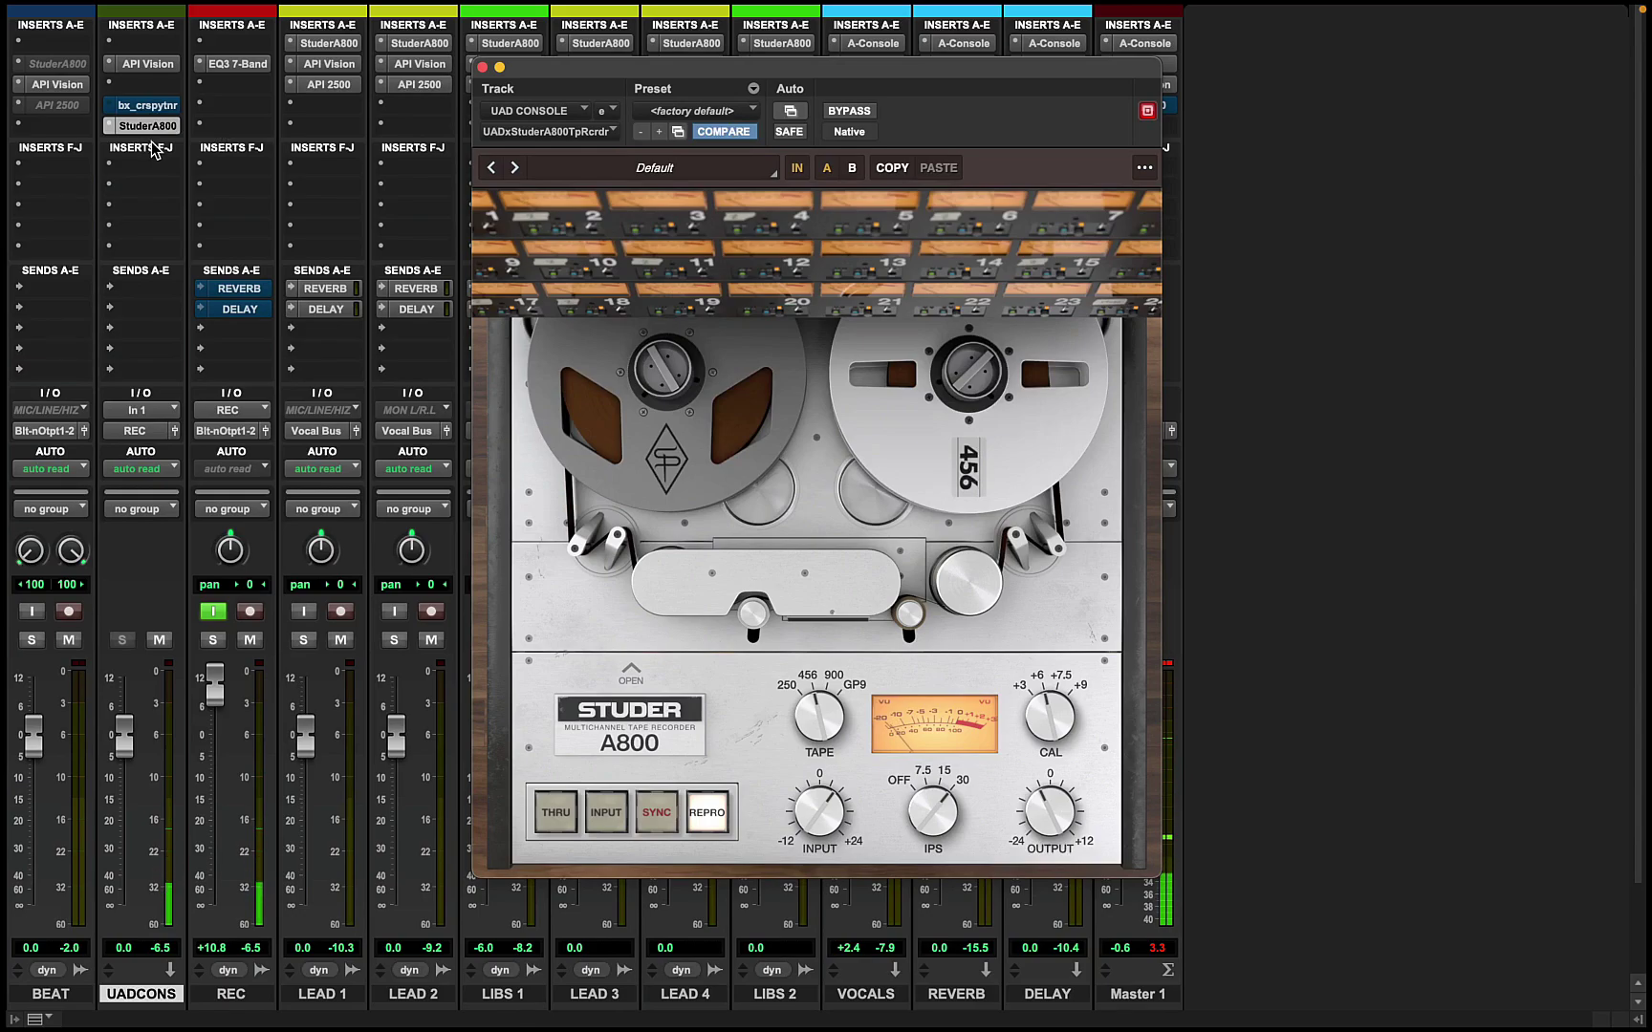
click(482, 68)
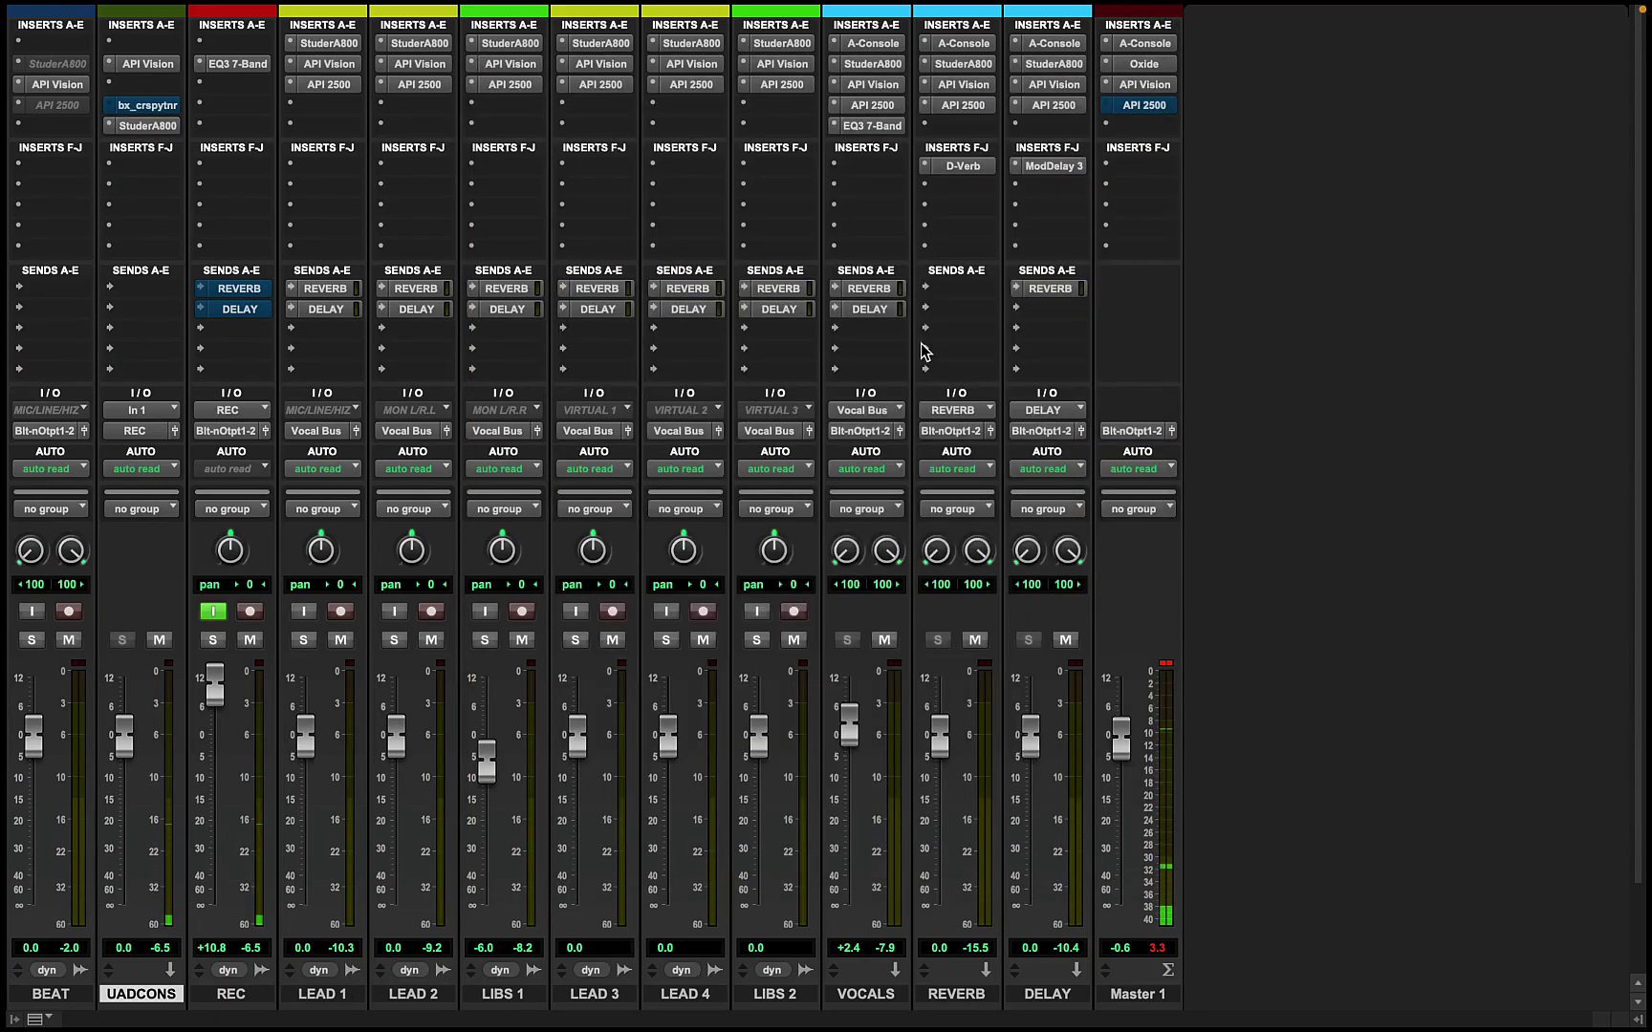
Examine the A-Console, Studer A800 and API Vision insert settings on the VOCALS bus
click(869, 47)
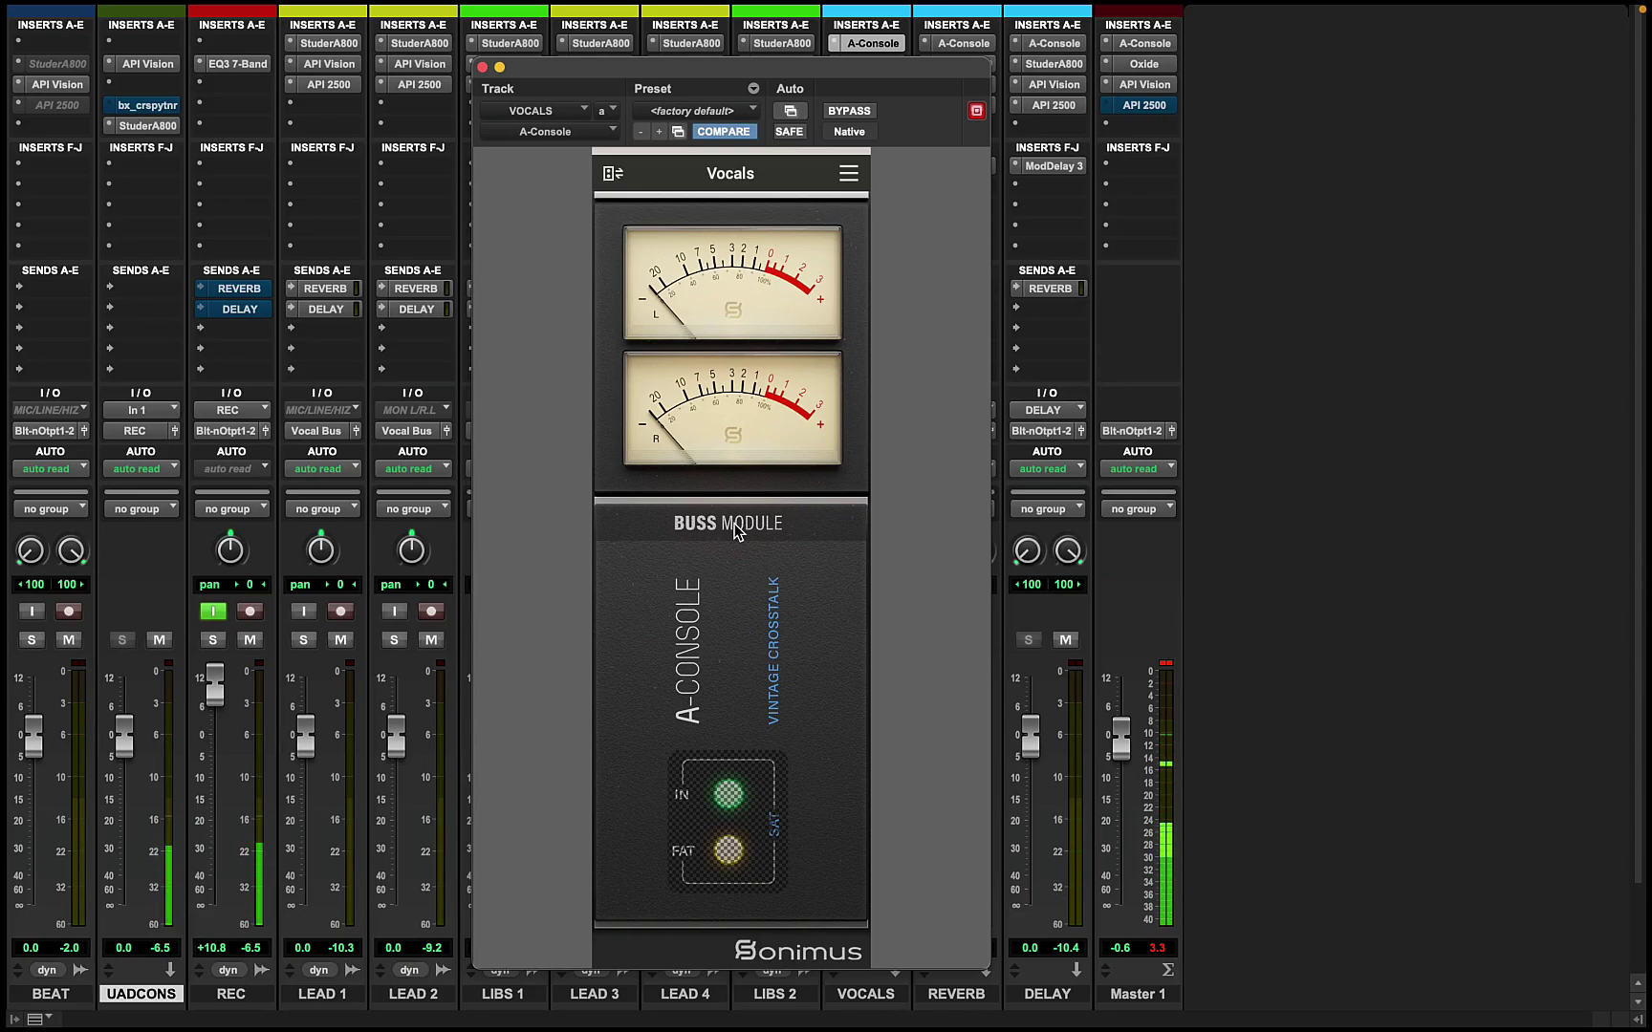
drag(705, 66, 481, 46)
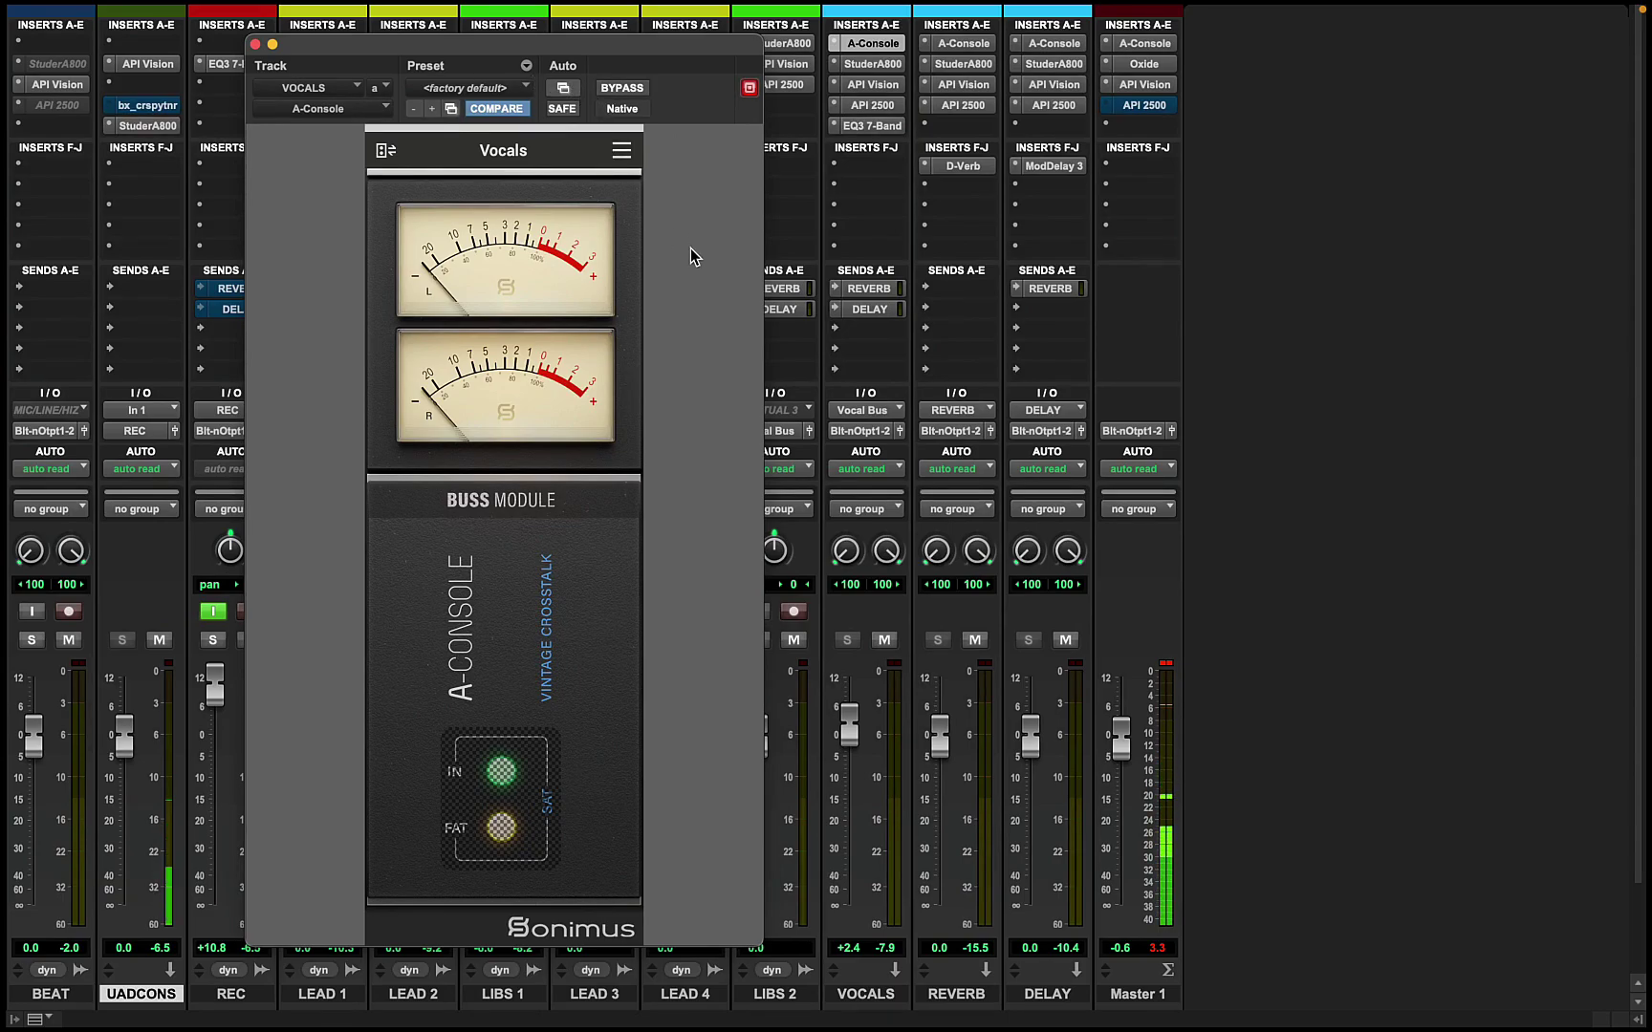
click(255, 45)
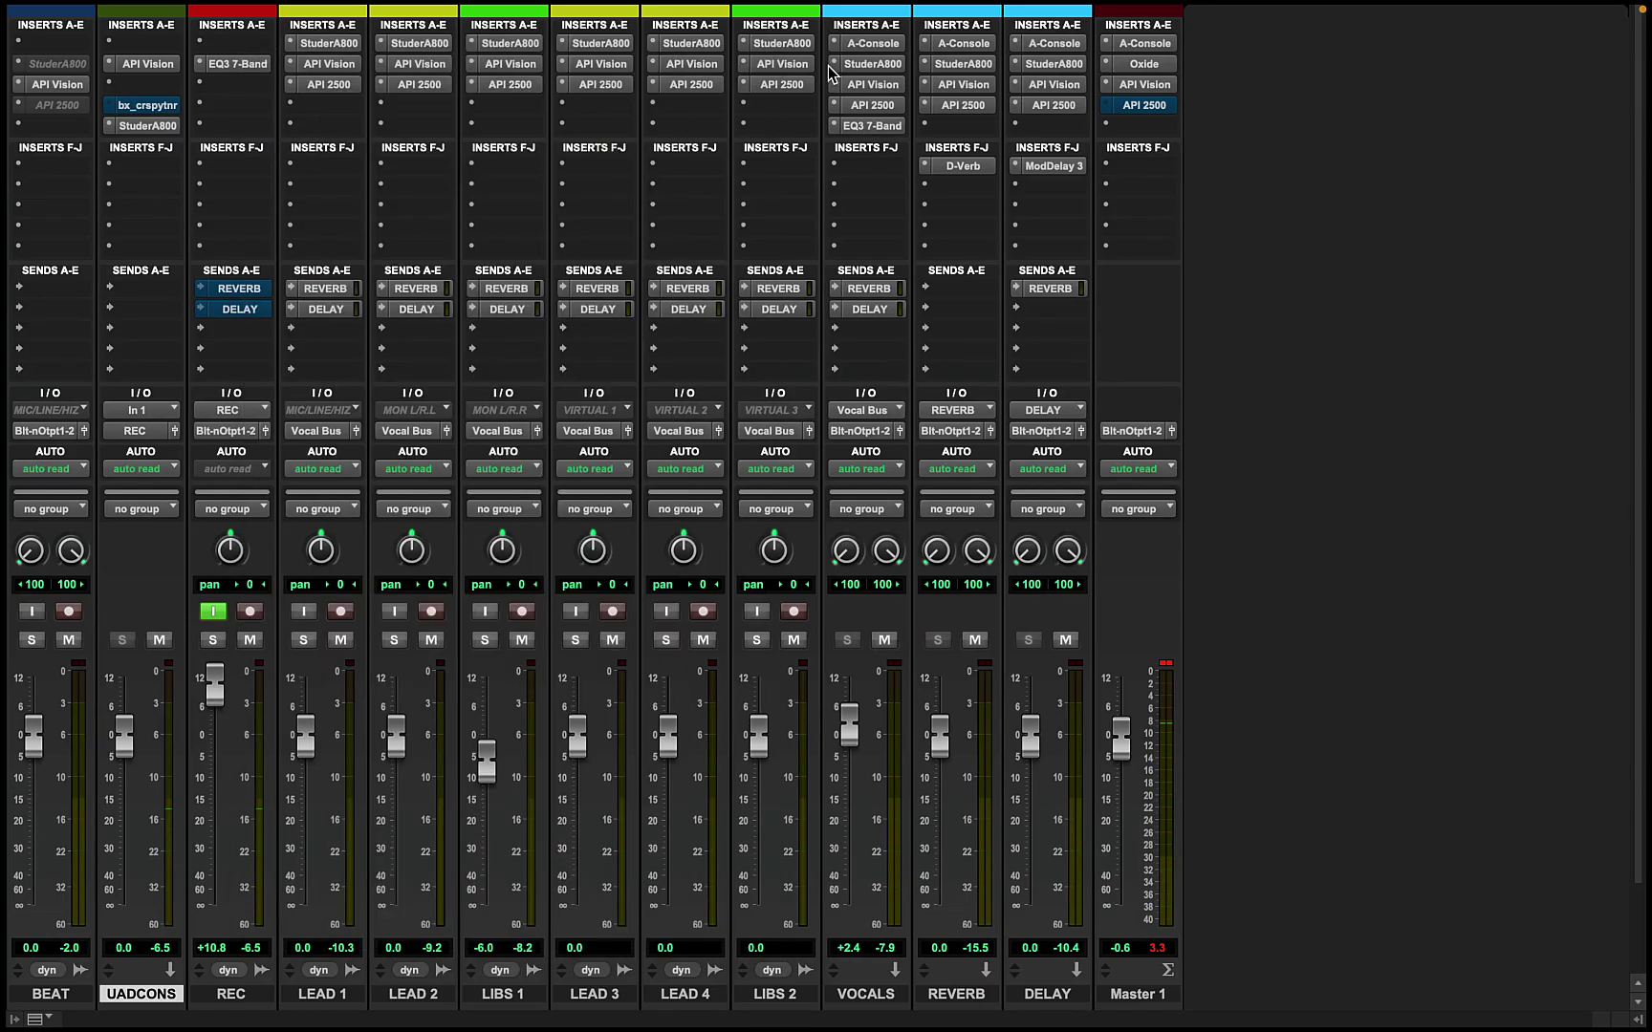
click(880, 64)
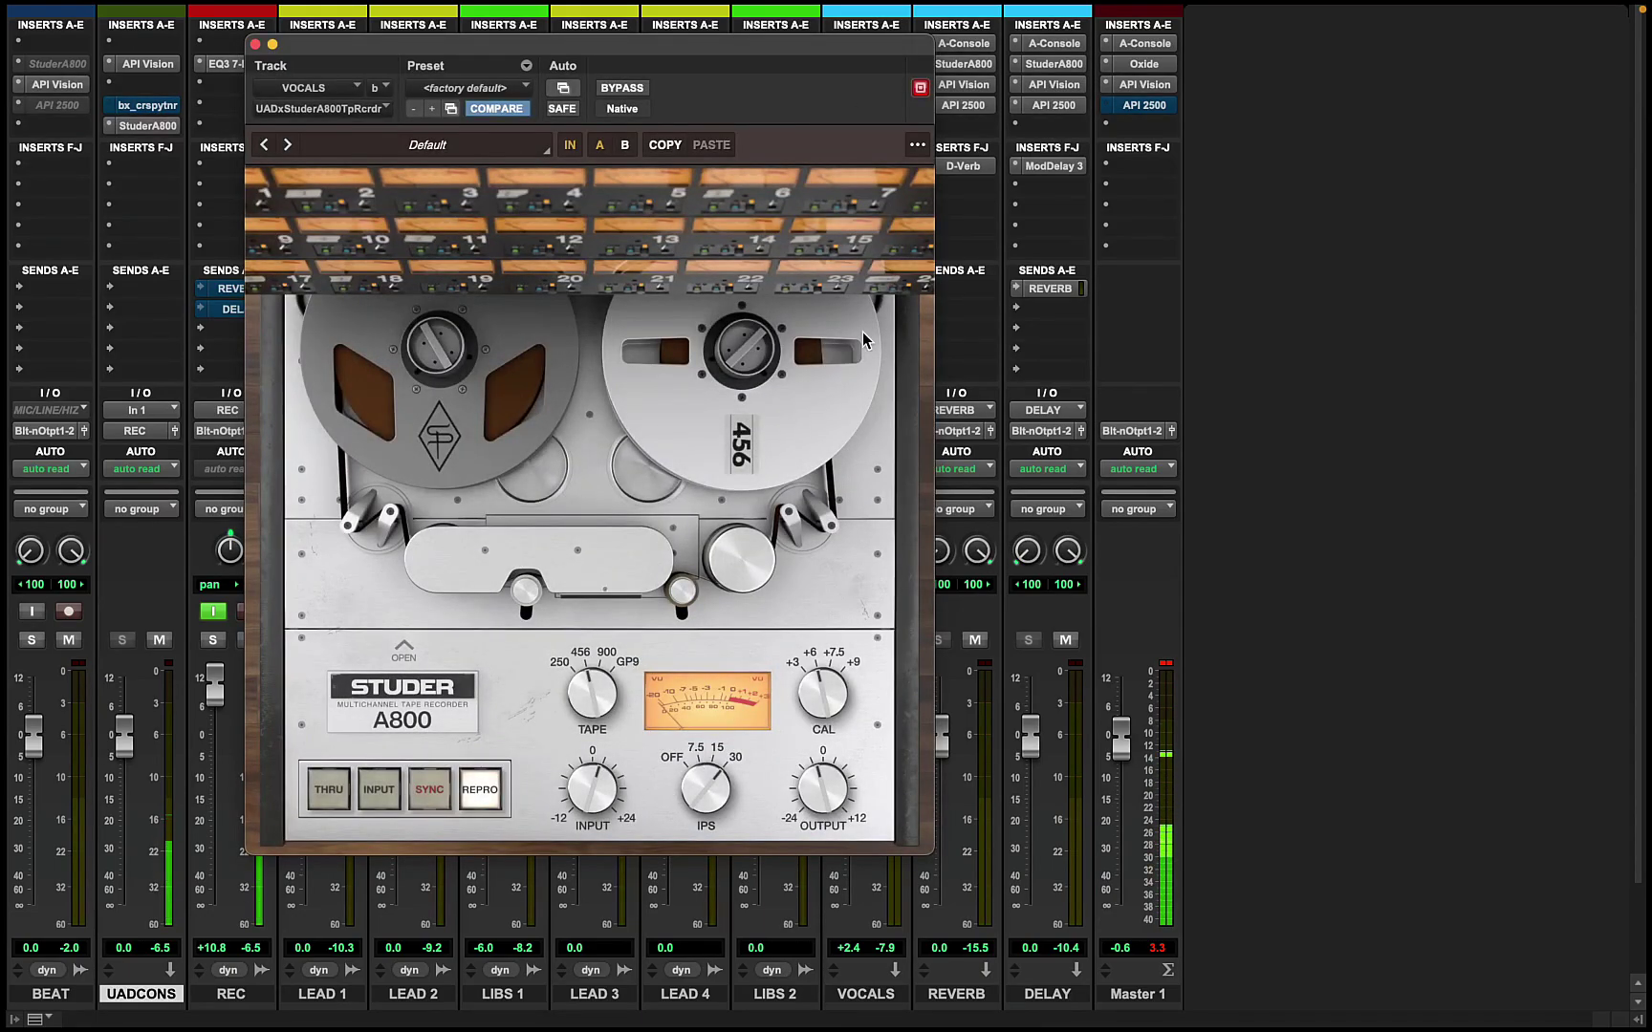
drag(806, 70, 642, 71)
click(874, 83)
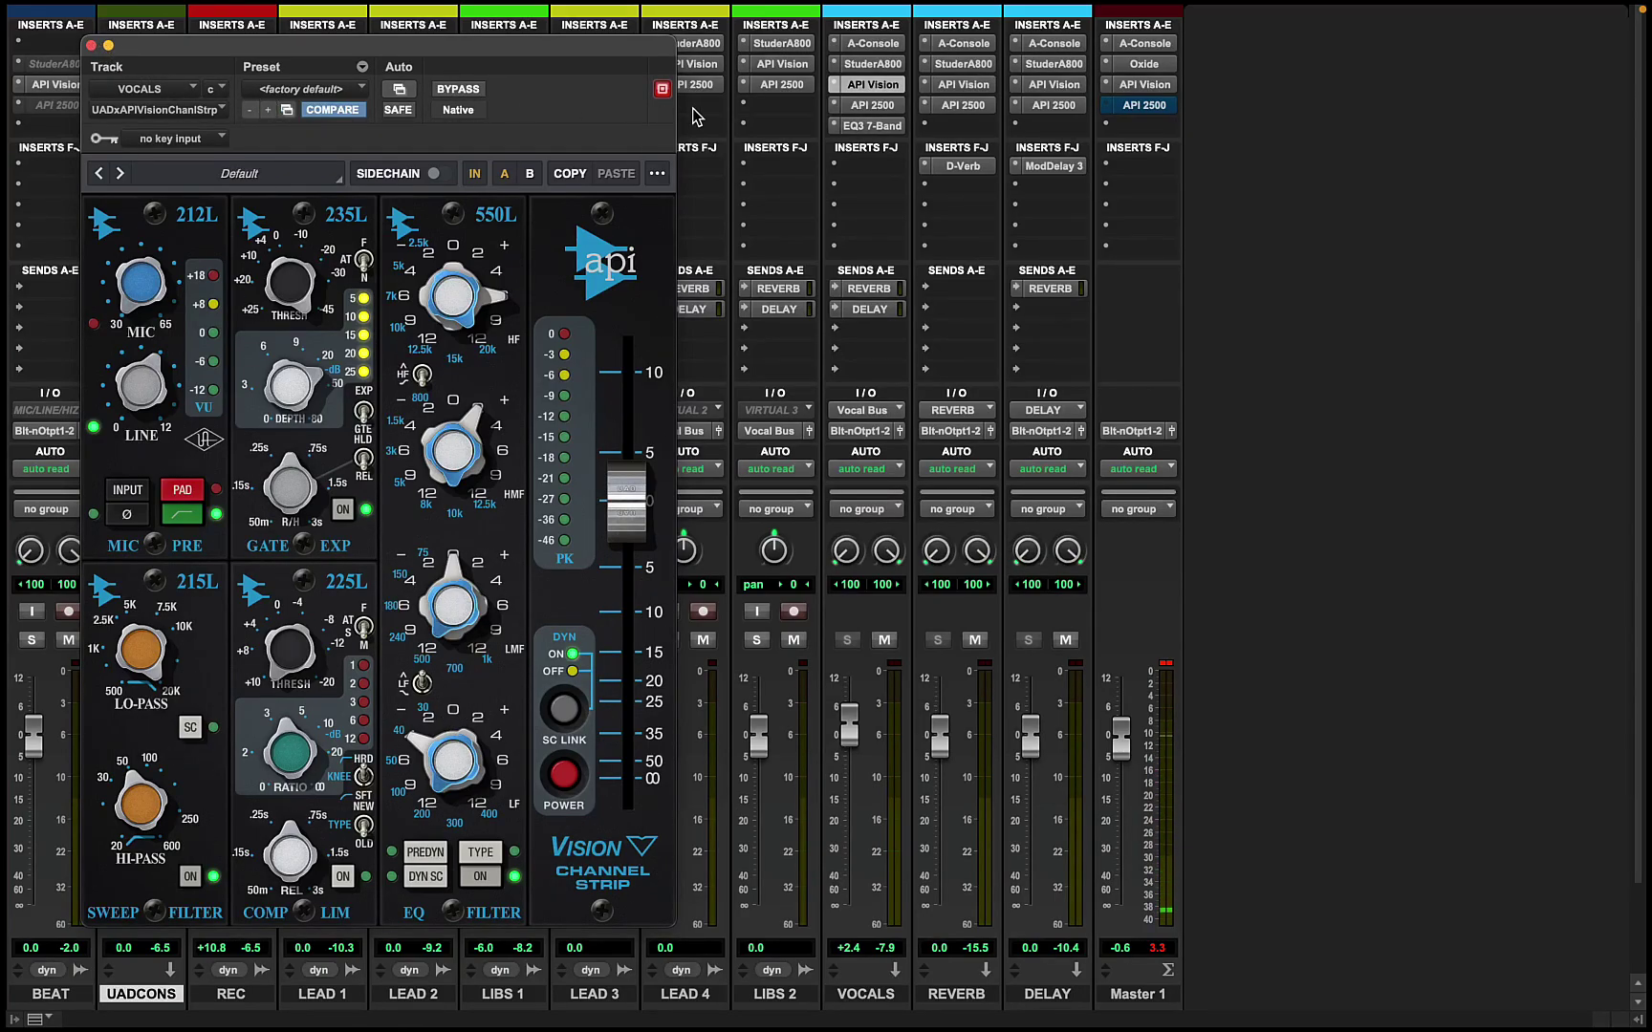
click(91, 44)
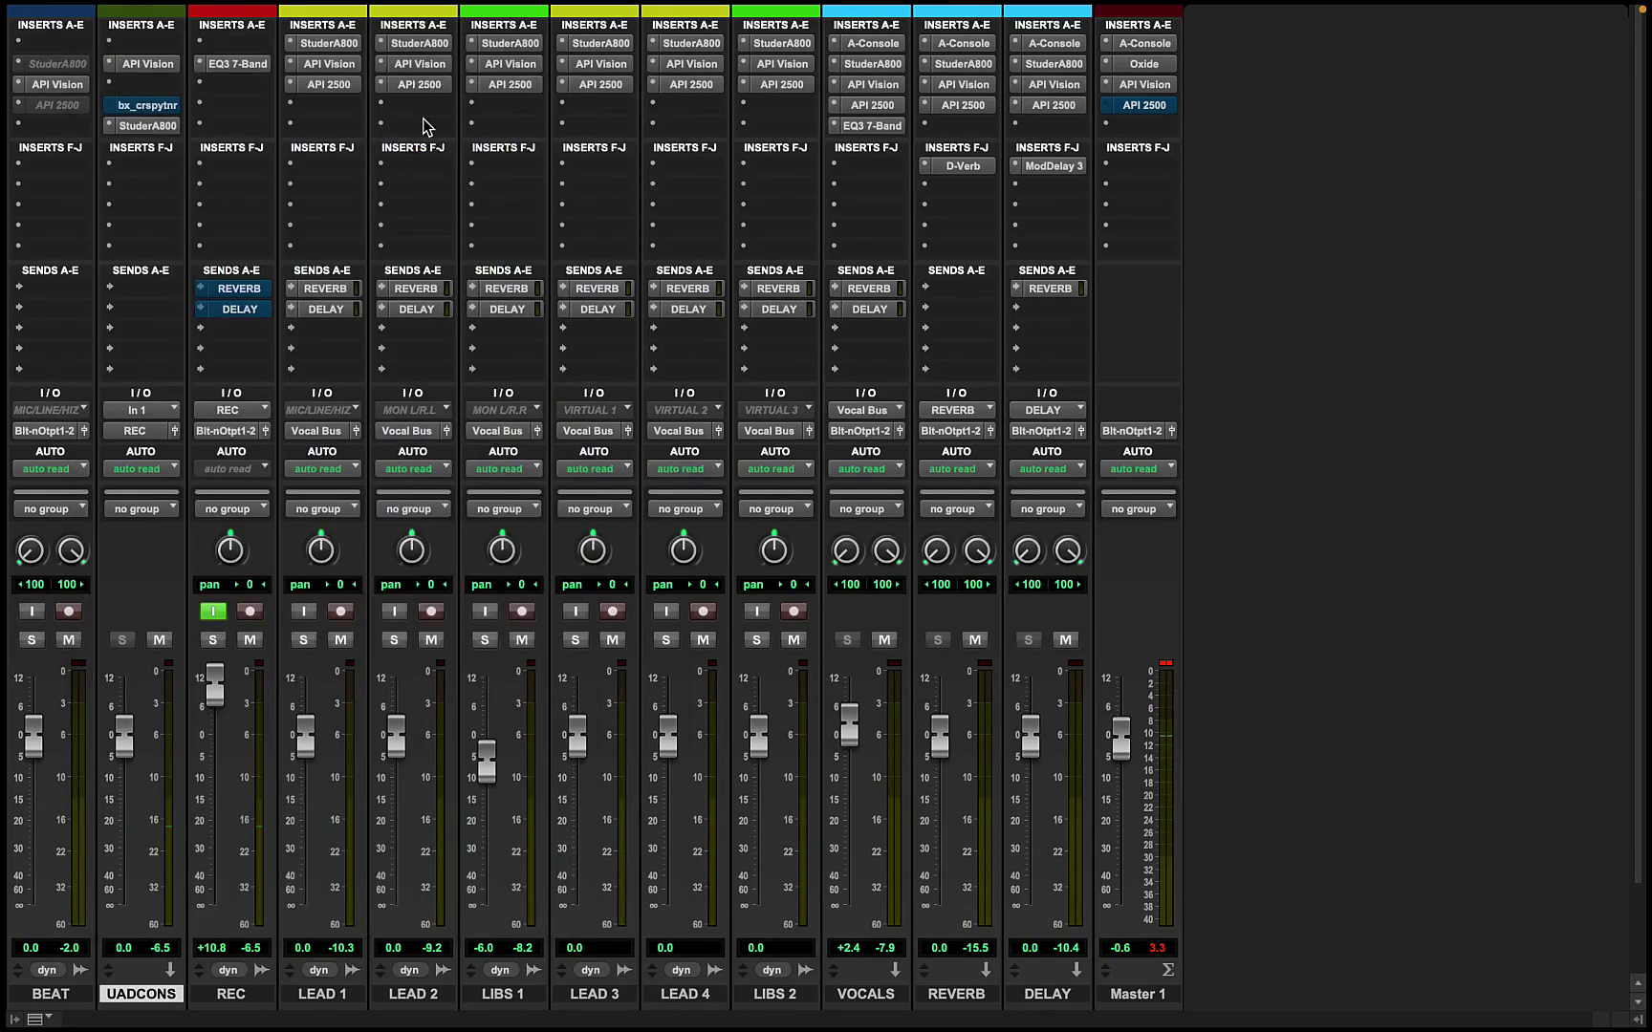
Examine the API 2500 compressor and EQ3 7-Band settings on the VOCALS bus
click(863, 106)
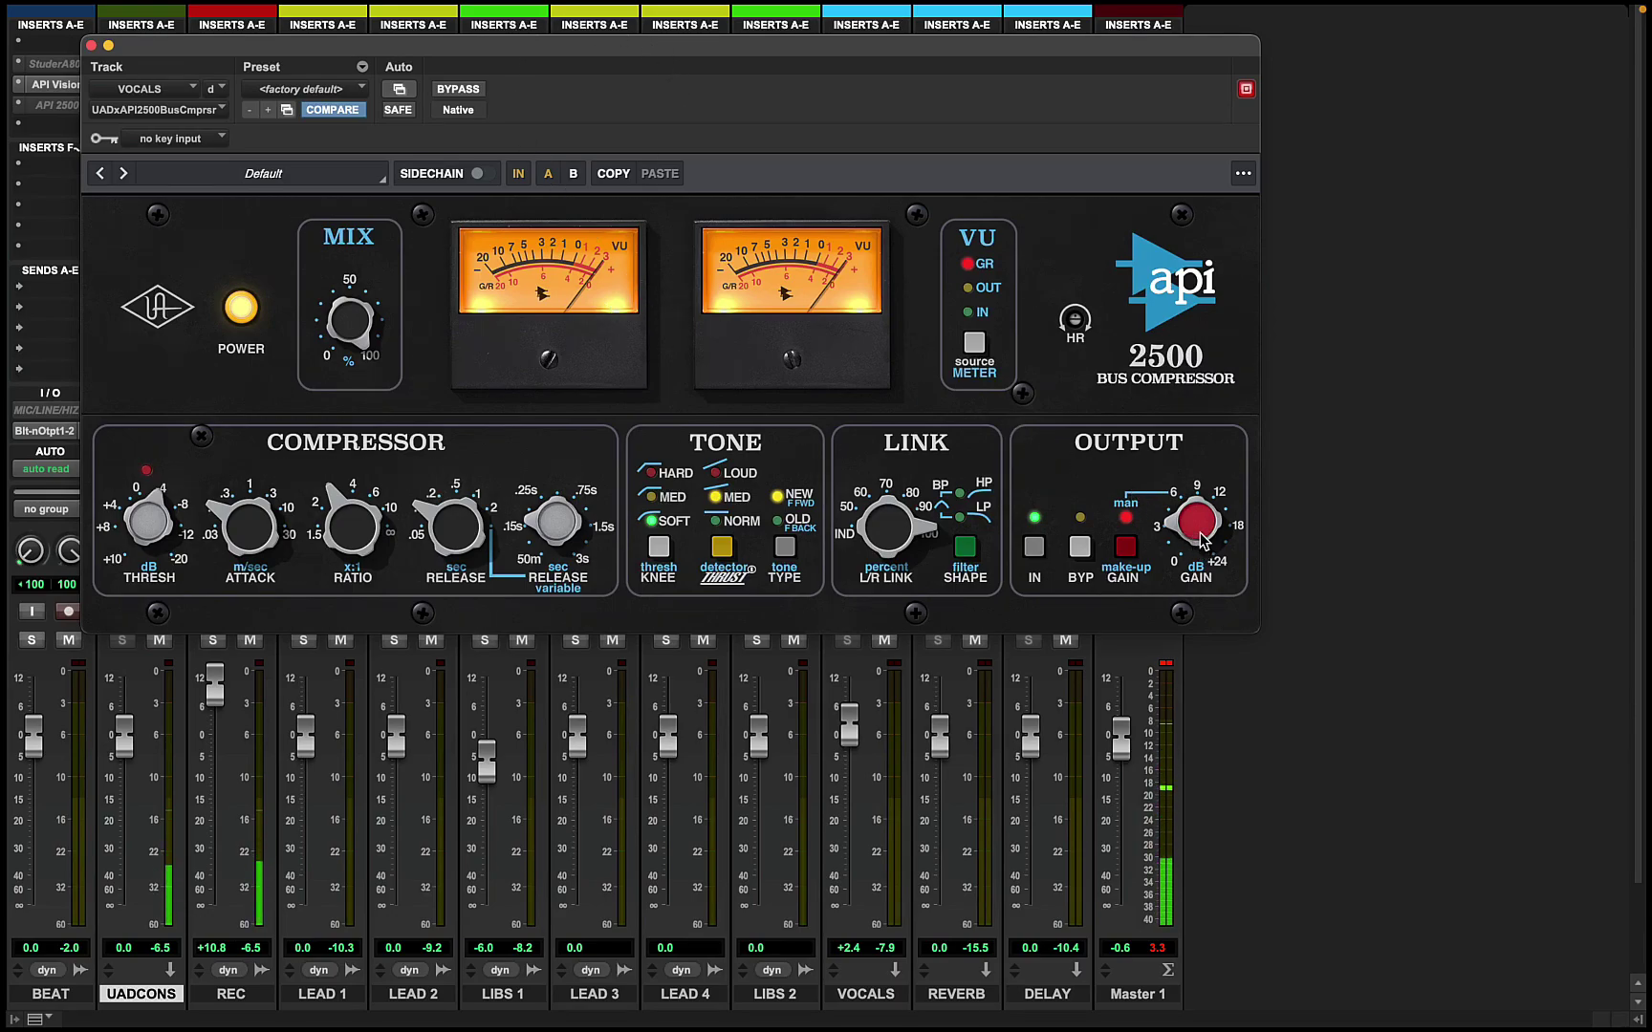
click(91, 46)
click(868, 125)
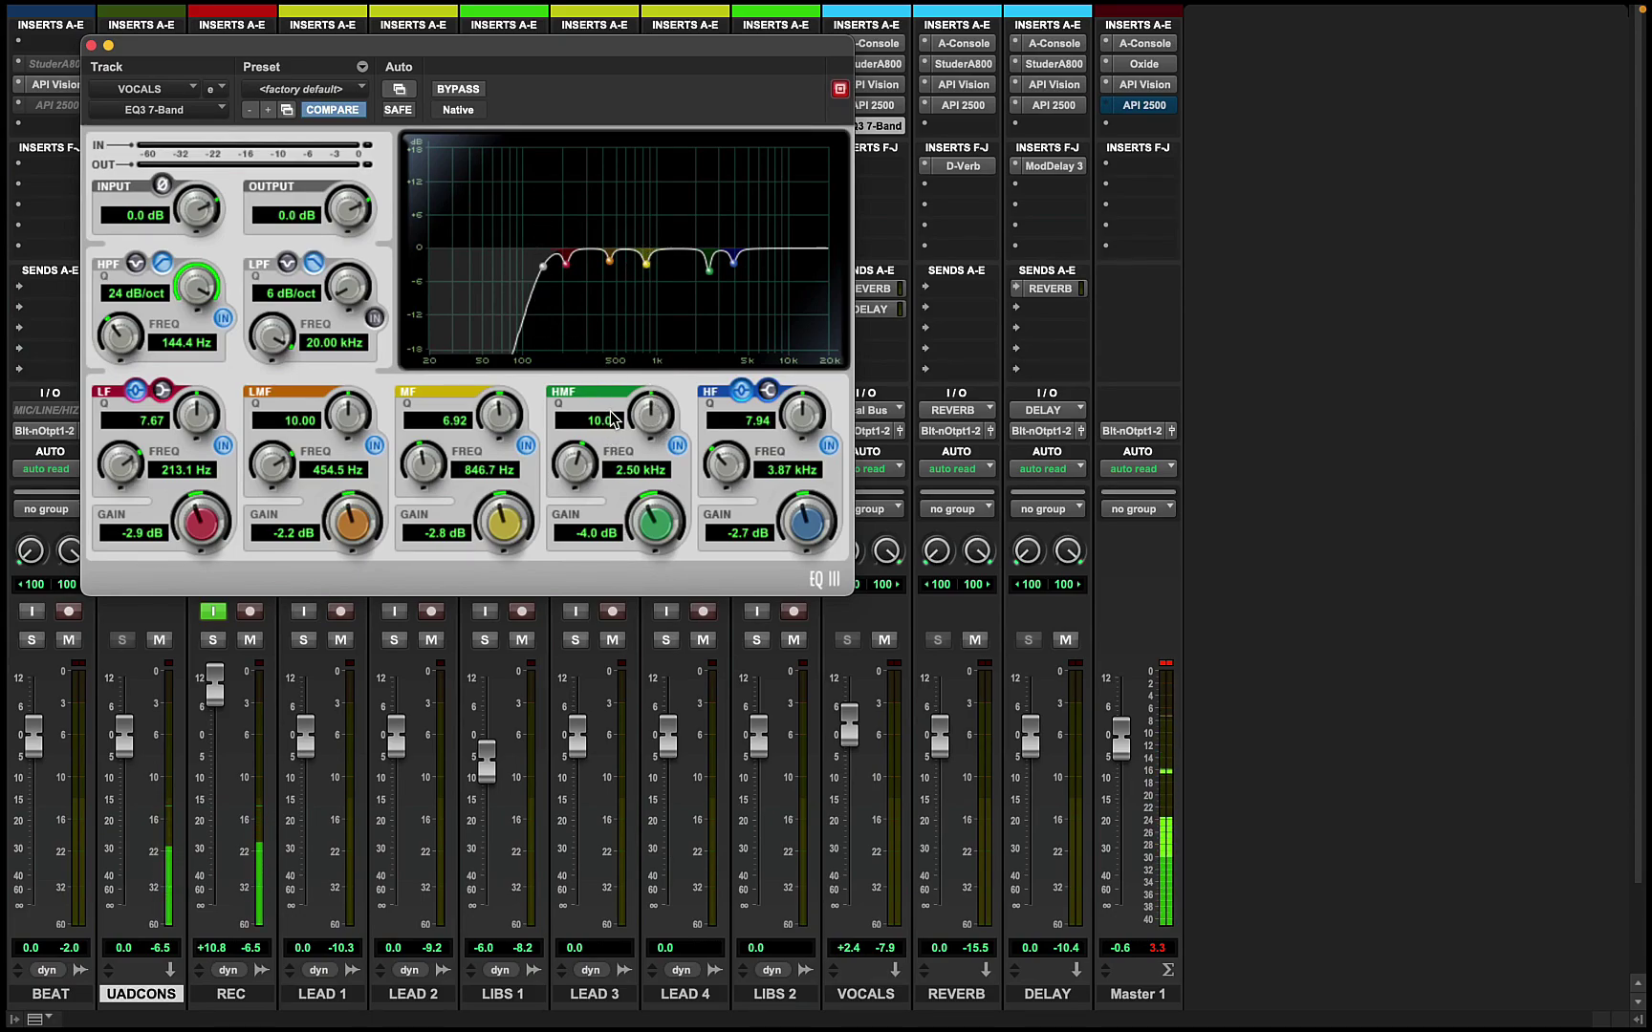
click(92, 45)
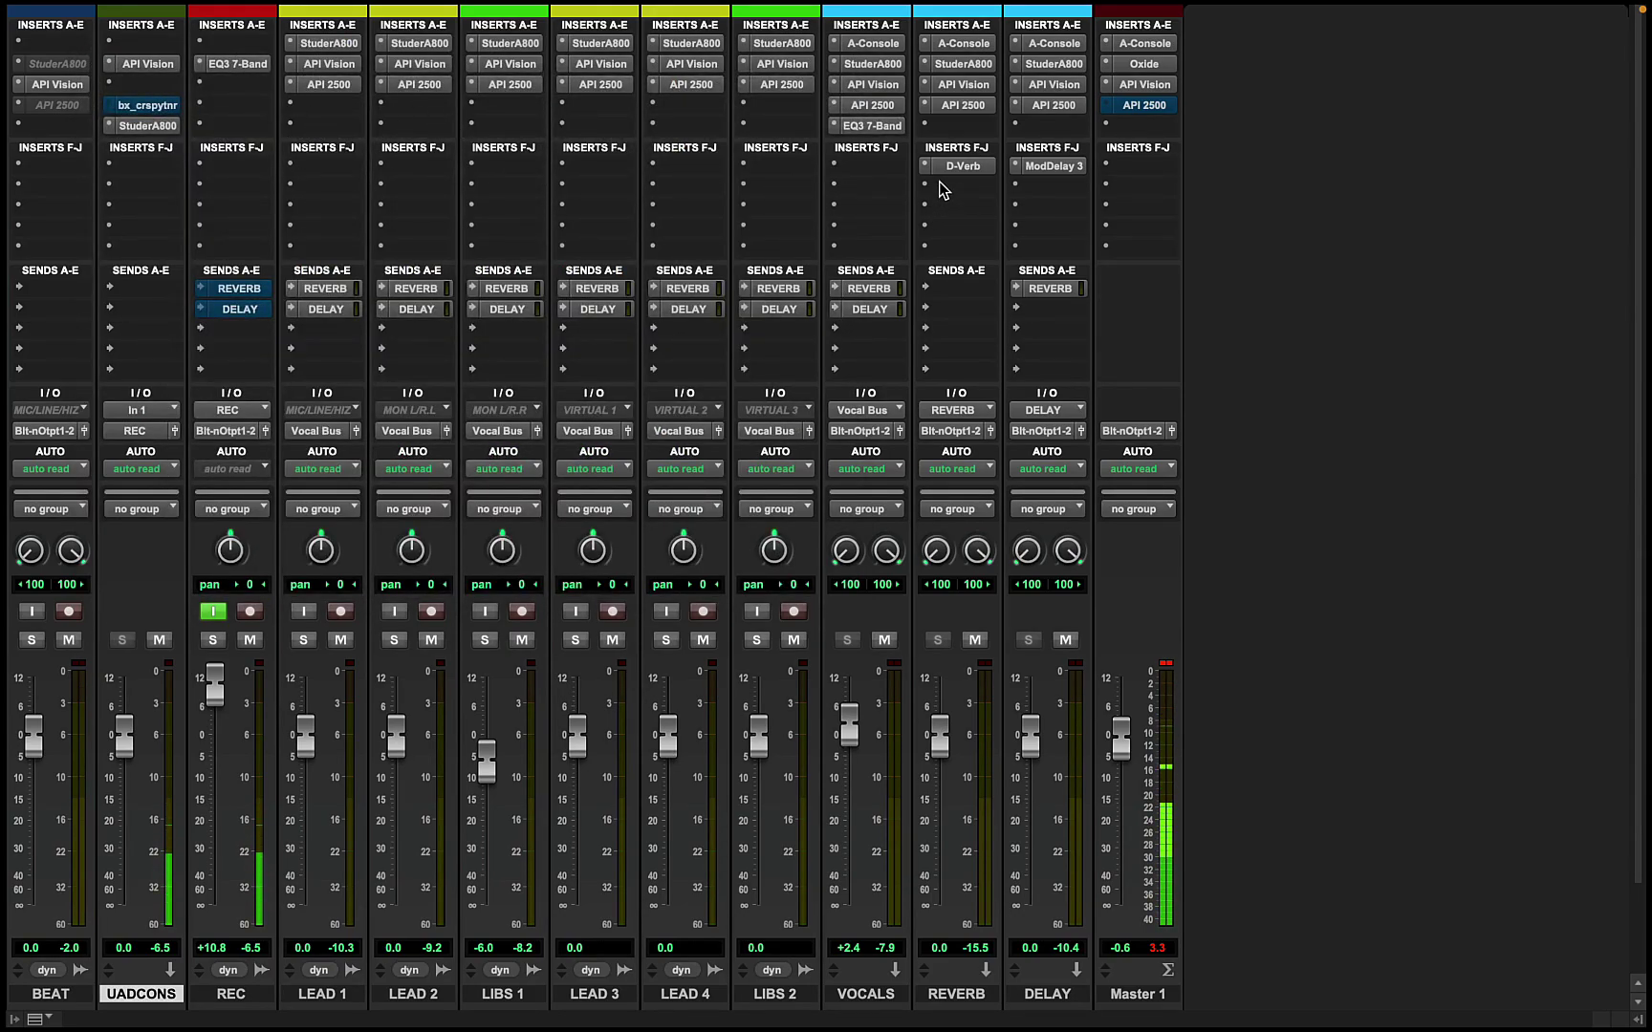
Examine the A-Console, Studer A800, API Vision and API 2500 insert settings on the REVERB track
click(962, 46)
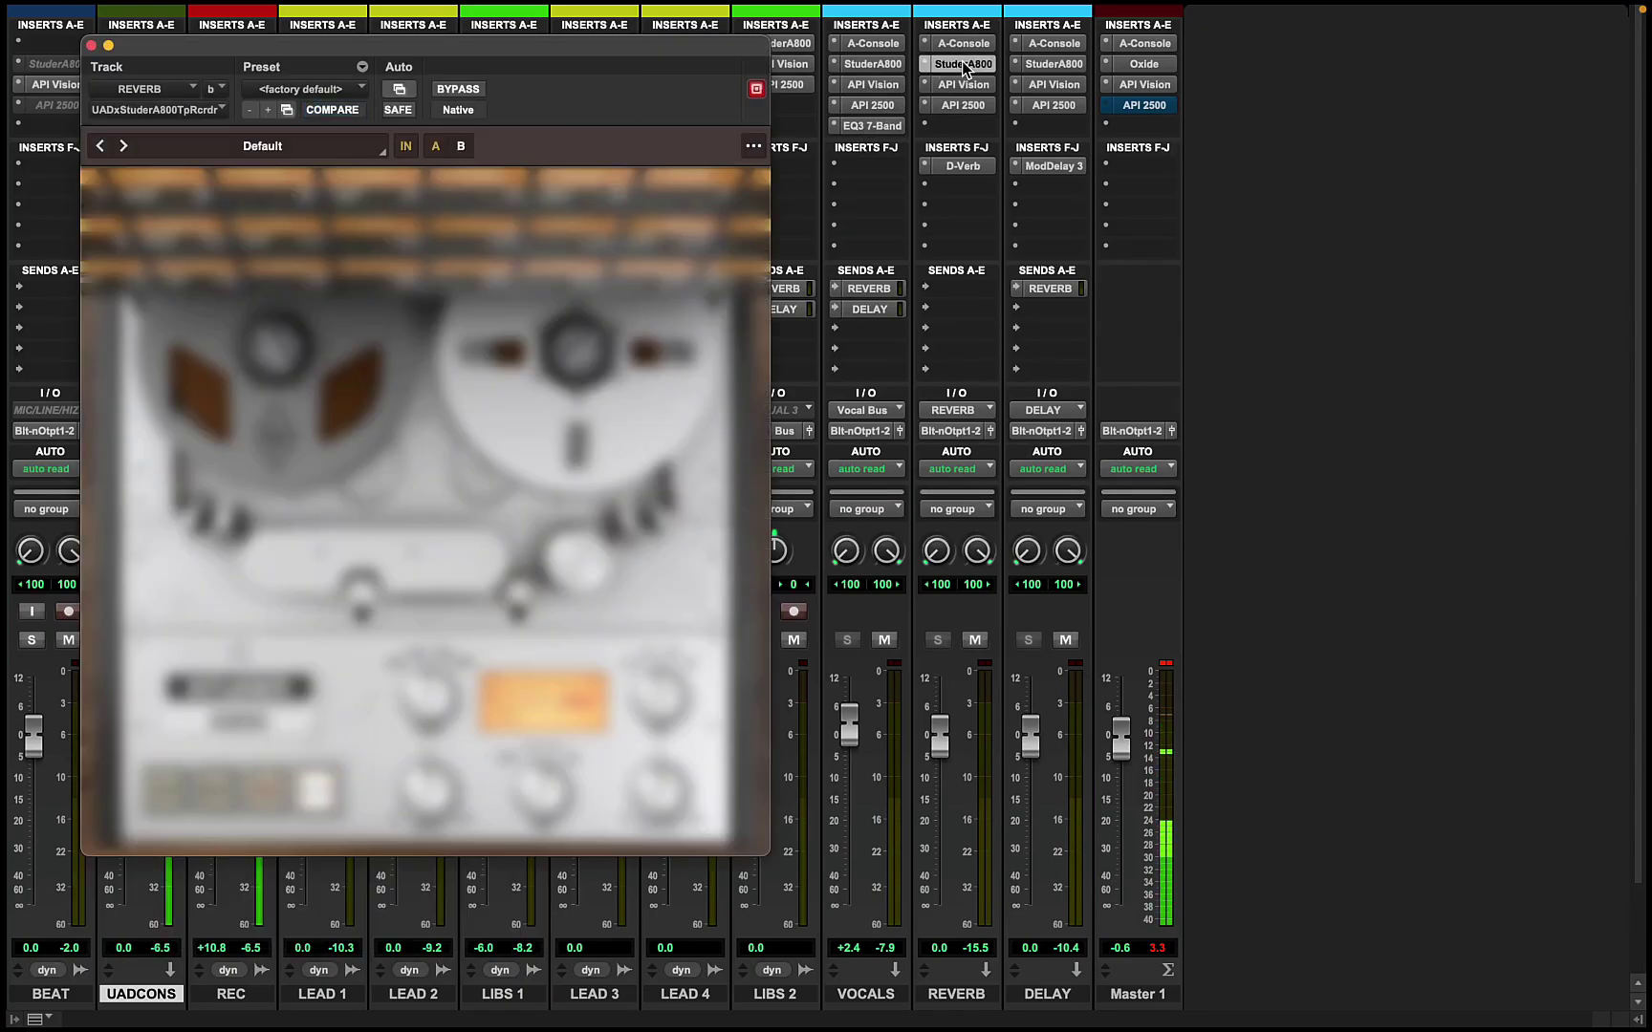
click(962, 64)
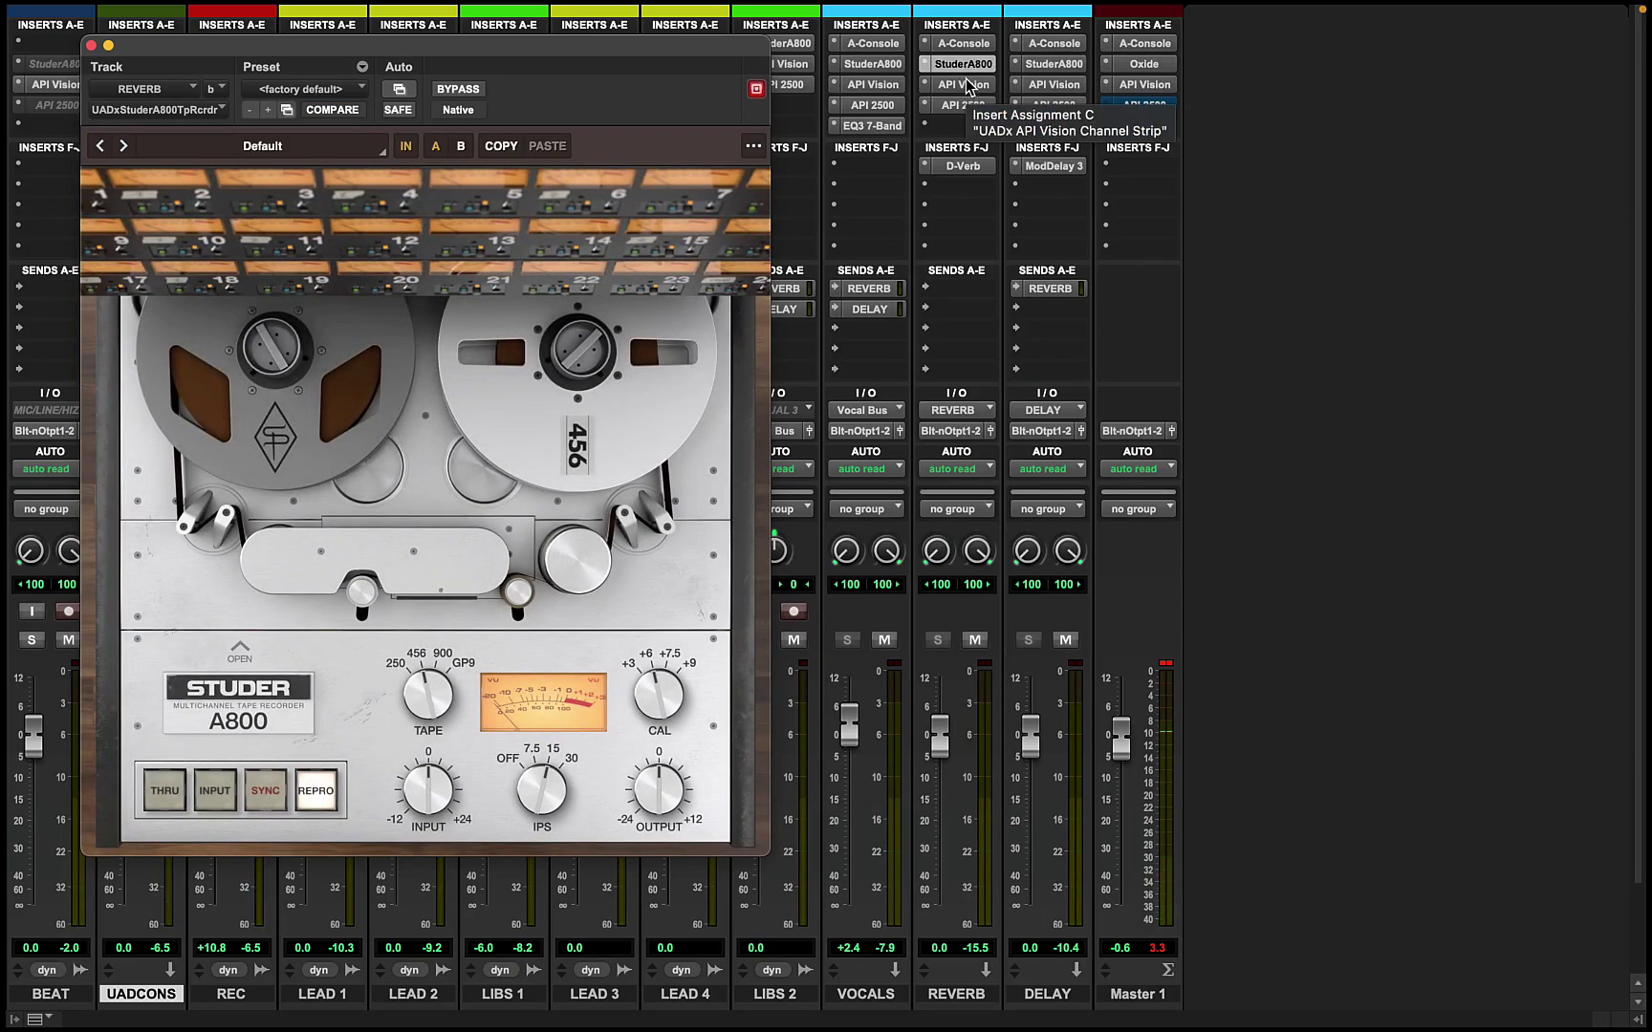
click(965, 85)
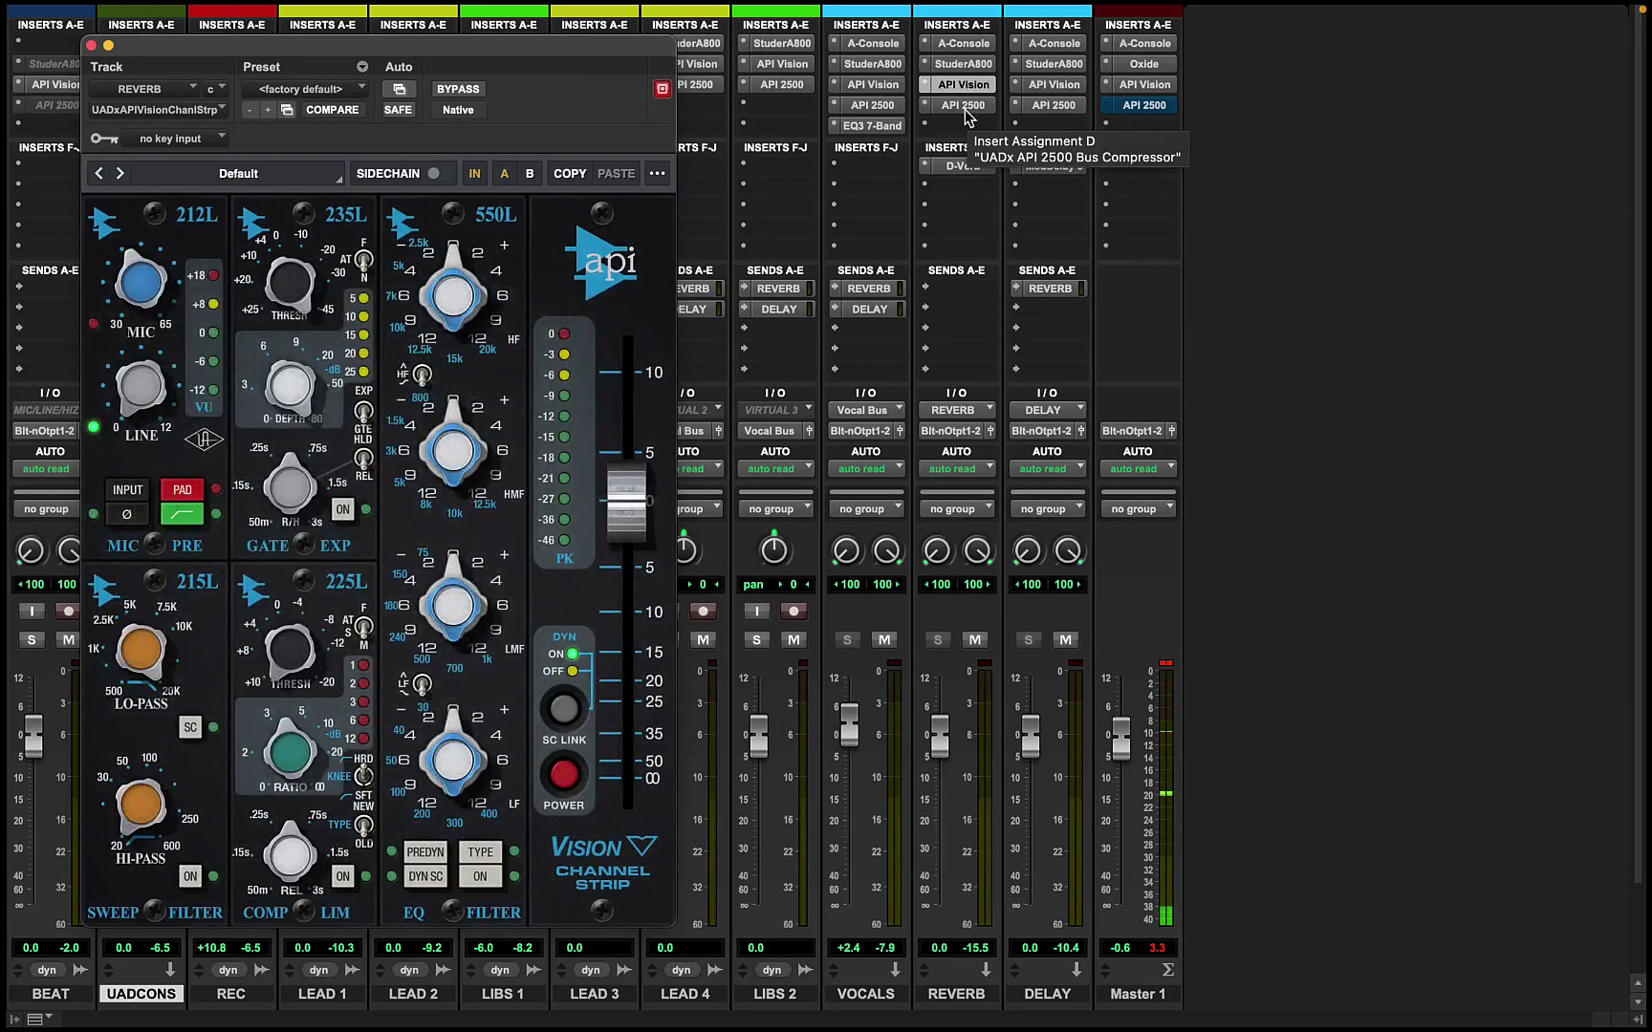
click(962, 107)
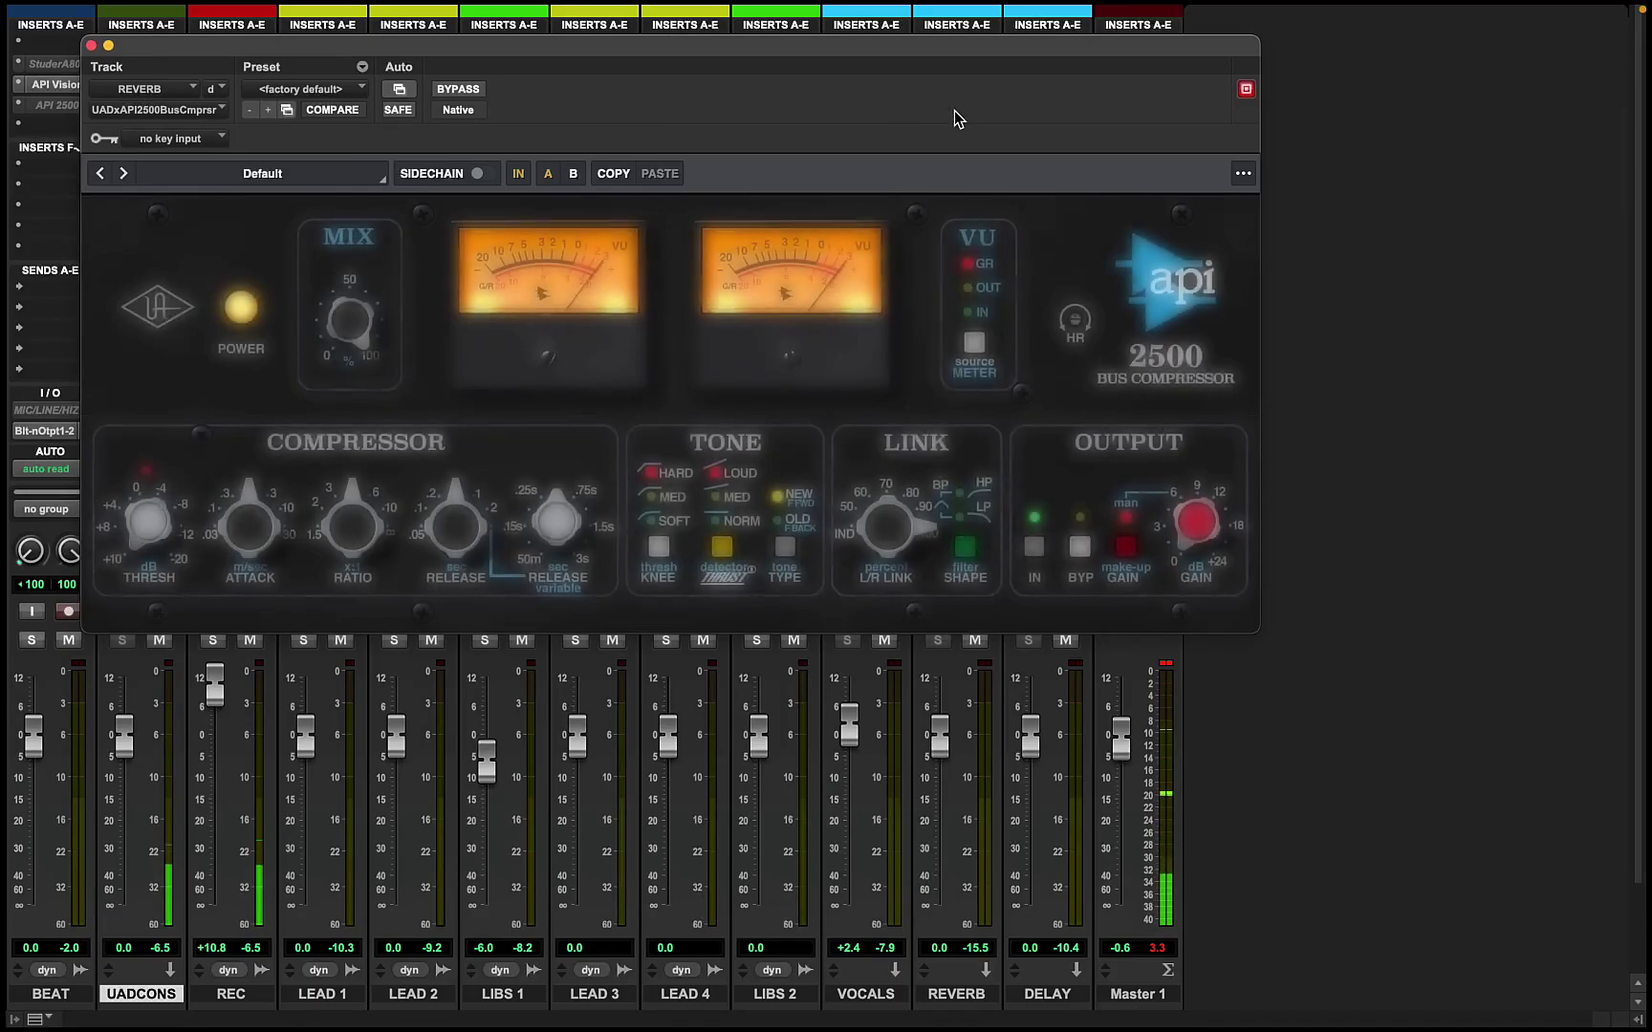
click(91, 46)
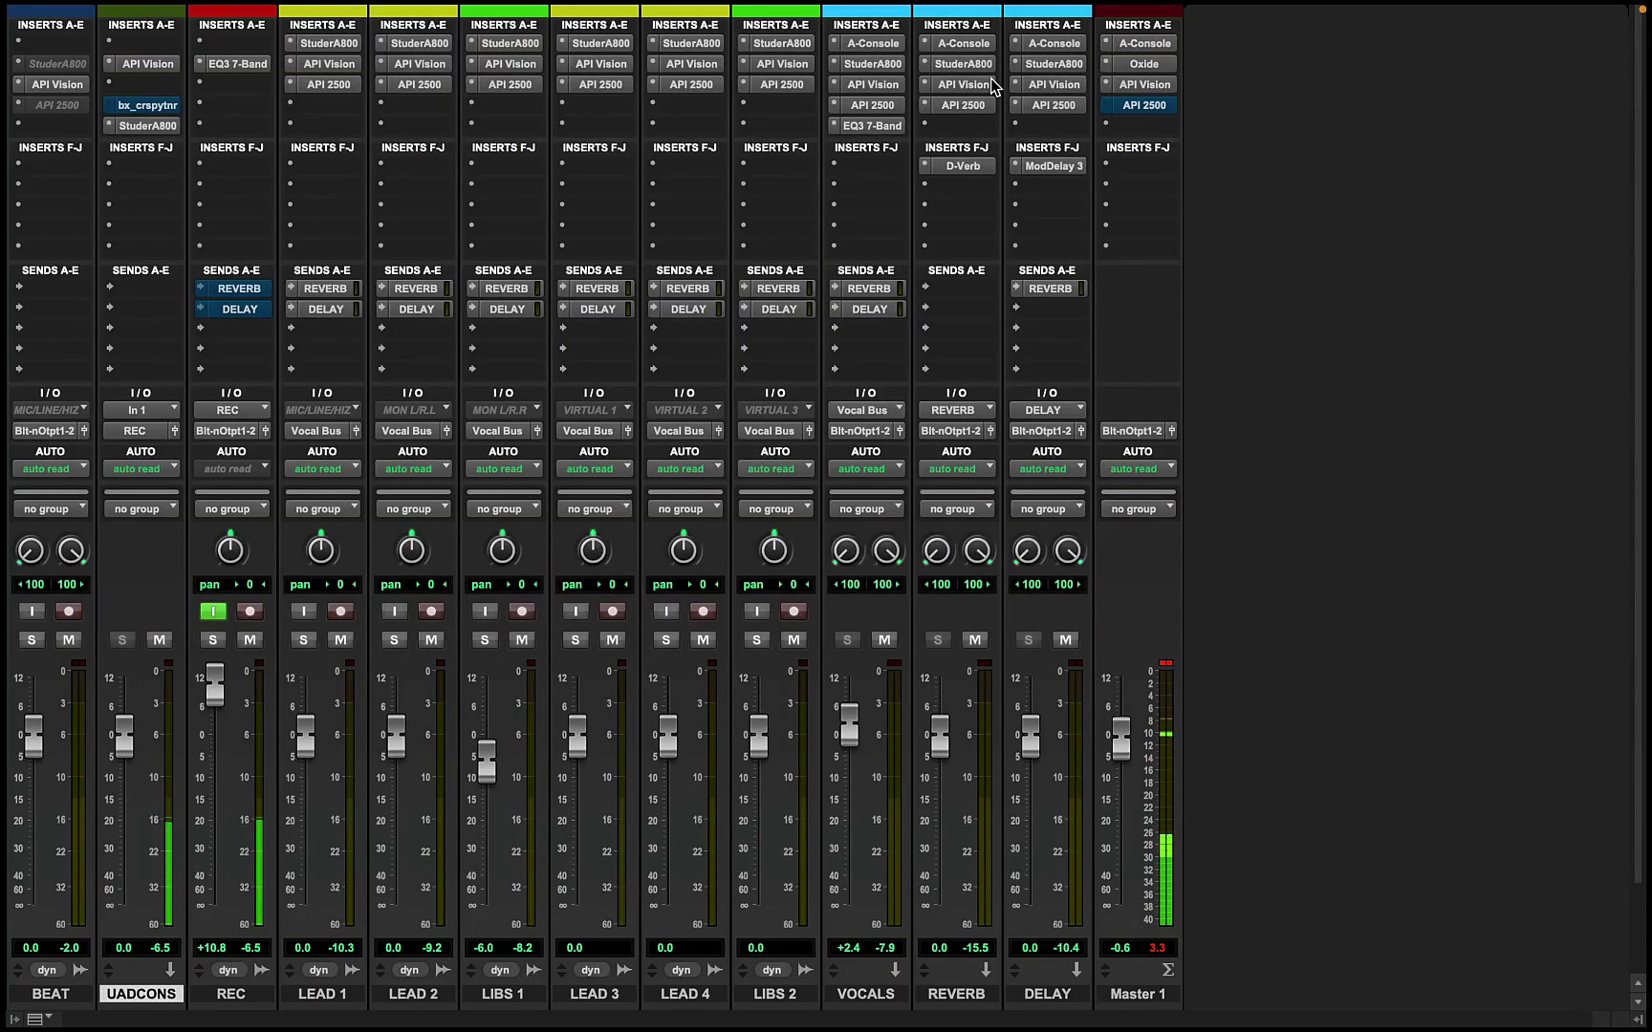
Examine the D-Verb settings on the REVERB track and the Mod Delay III settings on the DELAY track
click(965, 169)
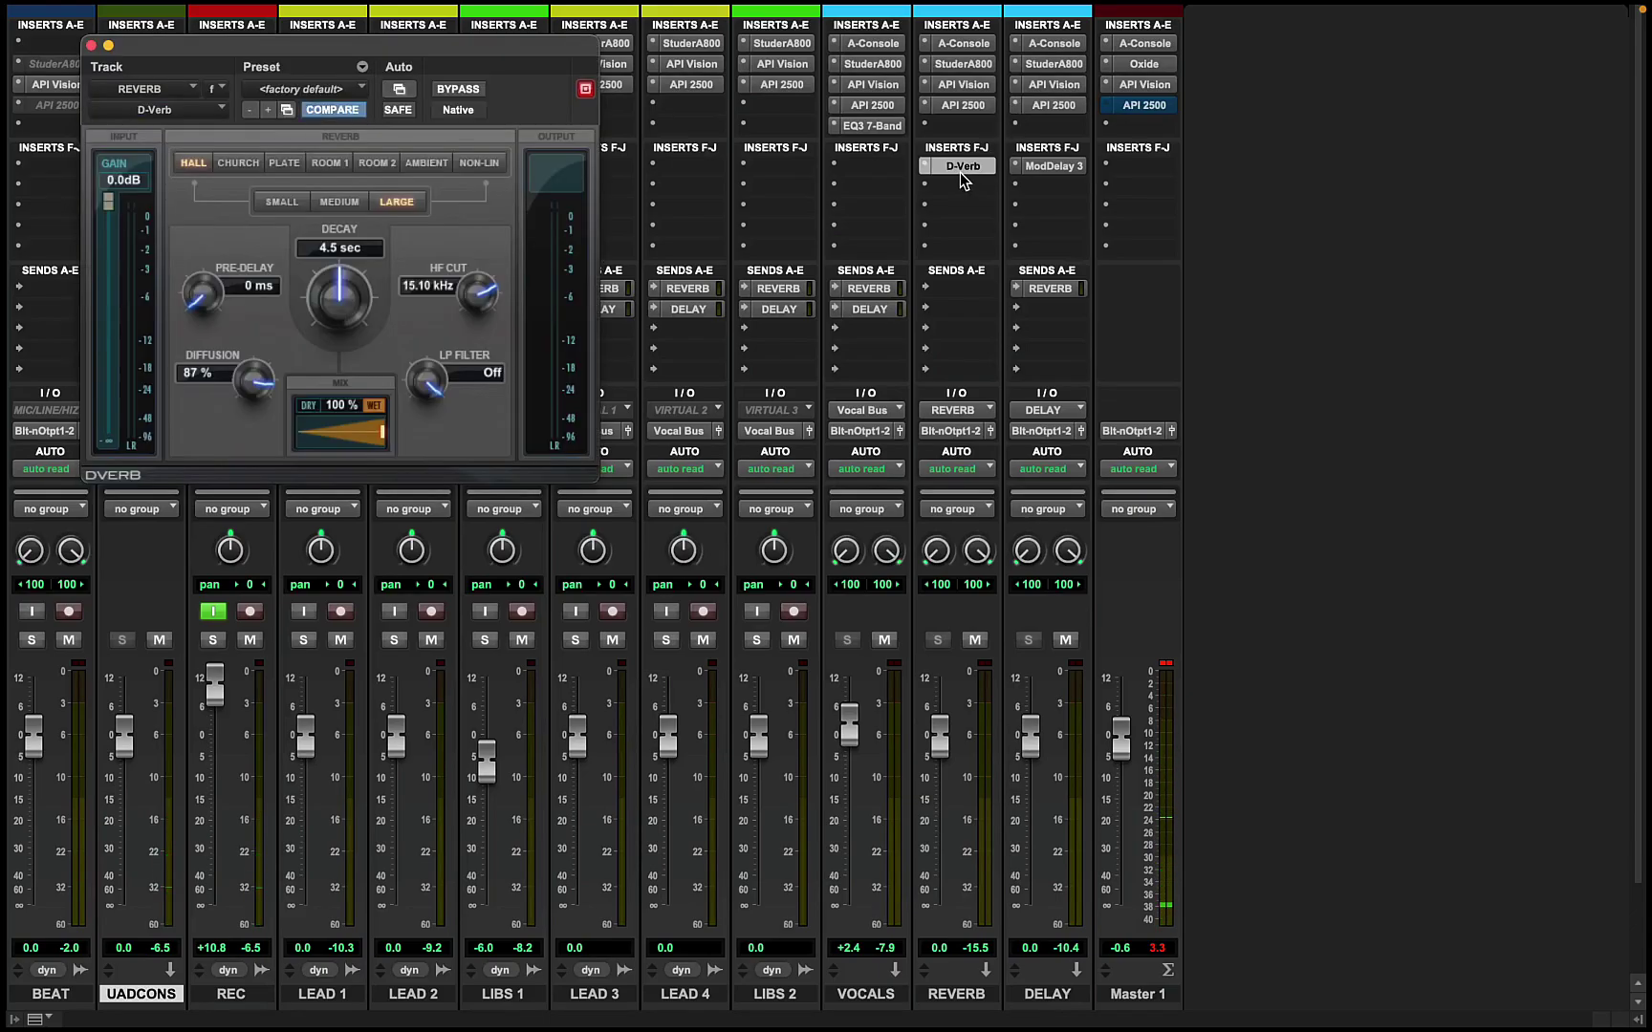
click(1049, 166)
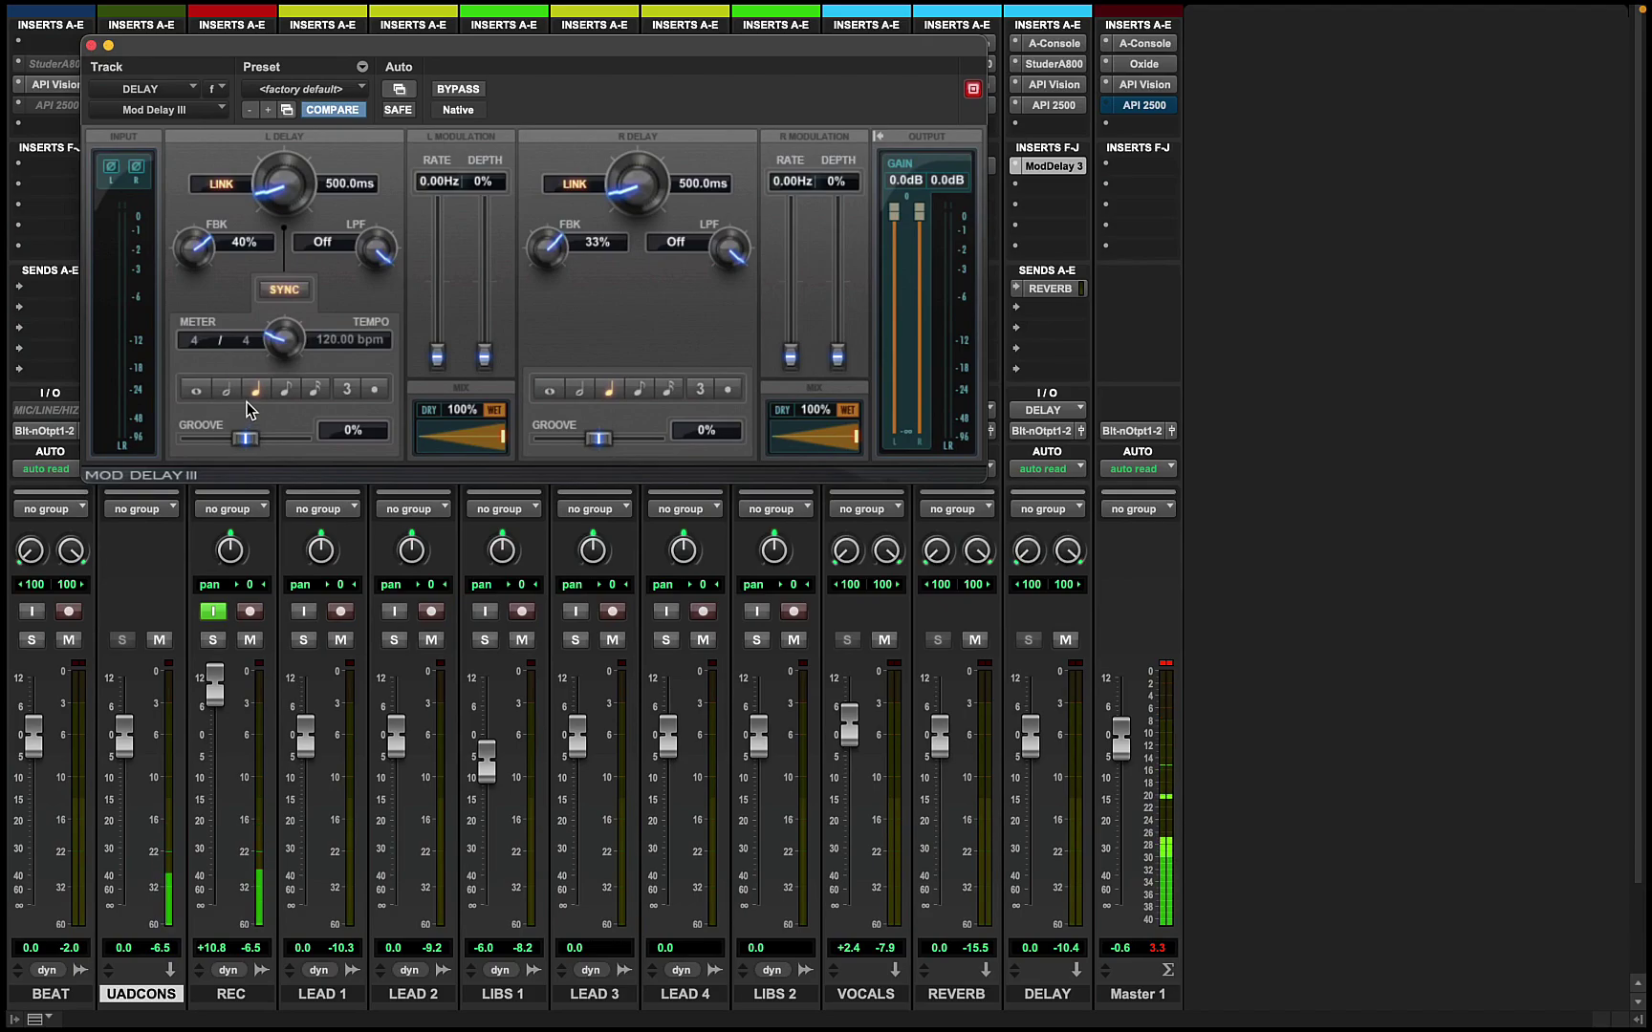
click(92, 46)
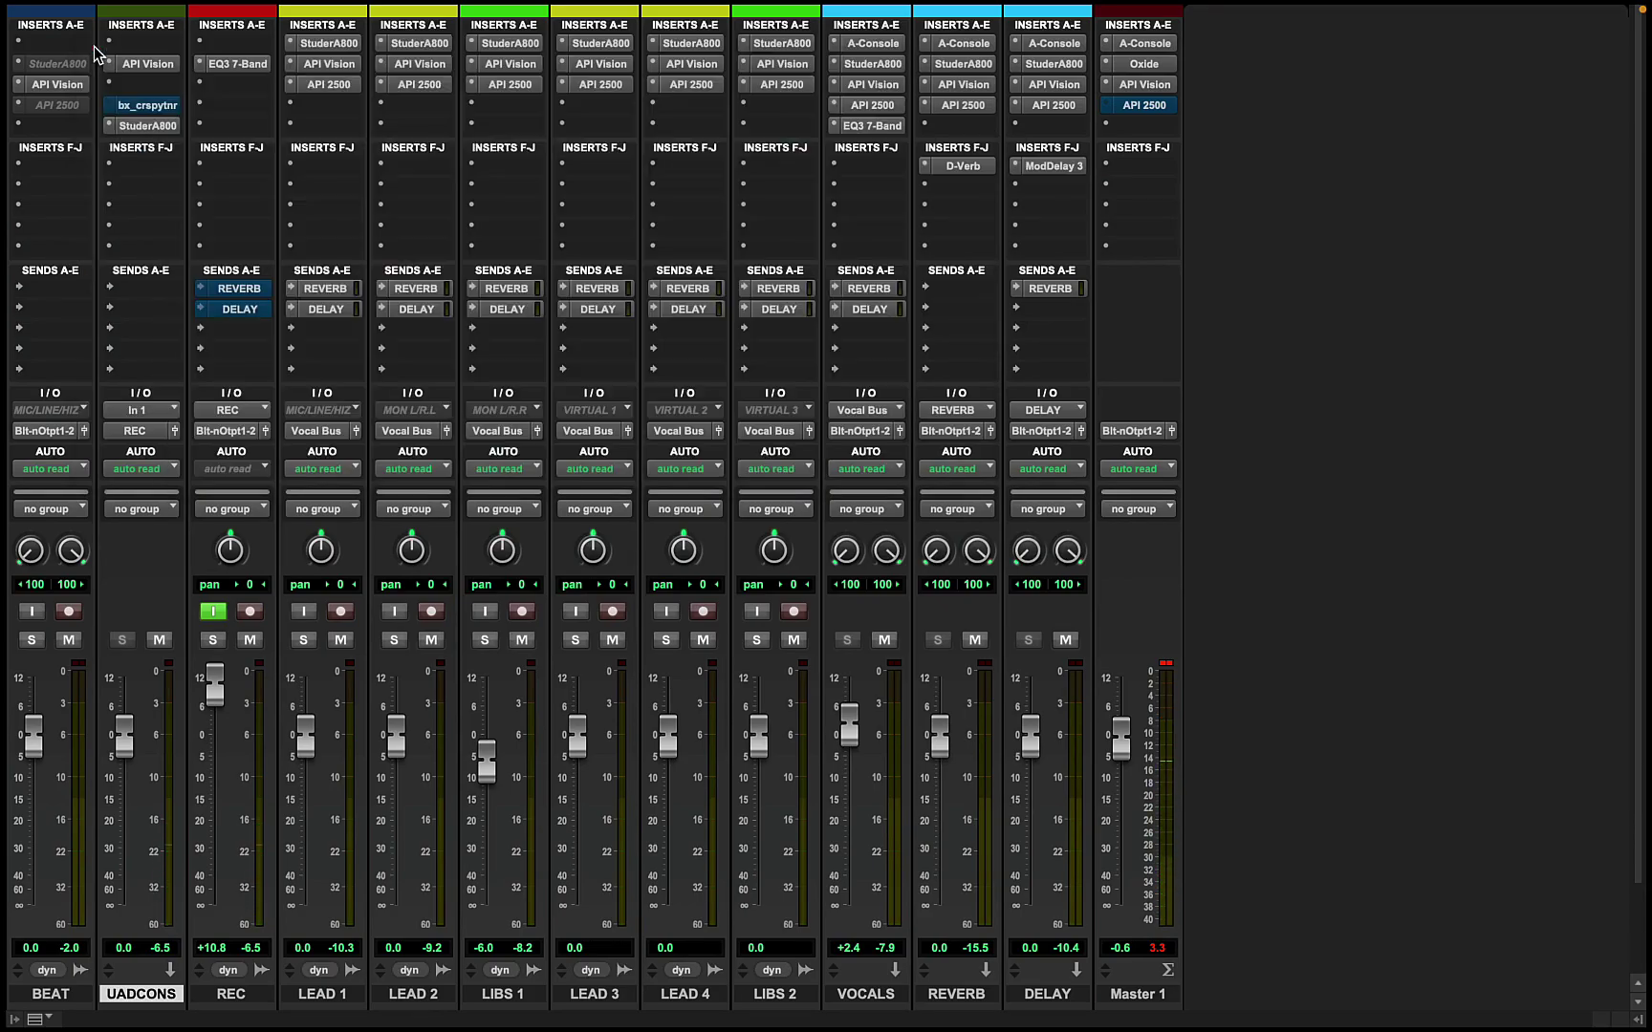
Examine the A-Console, Oxide tape and API Vision insert settings on the Master 1 track
click(1153, 47)
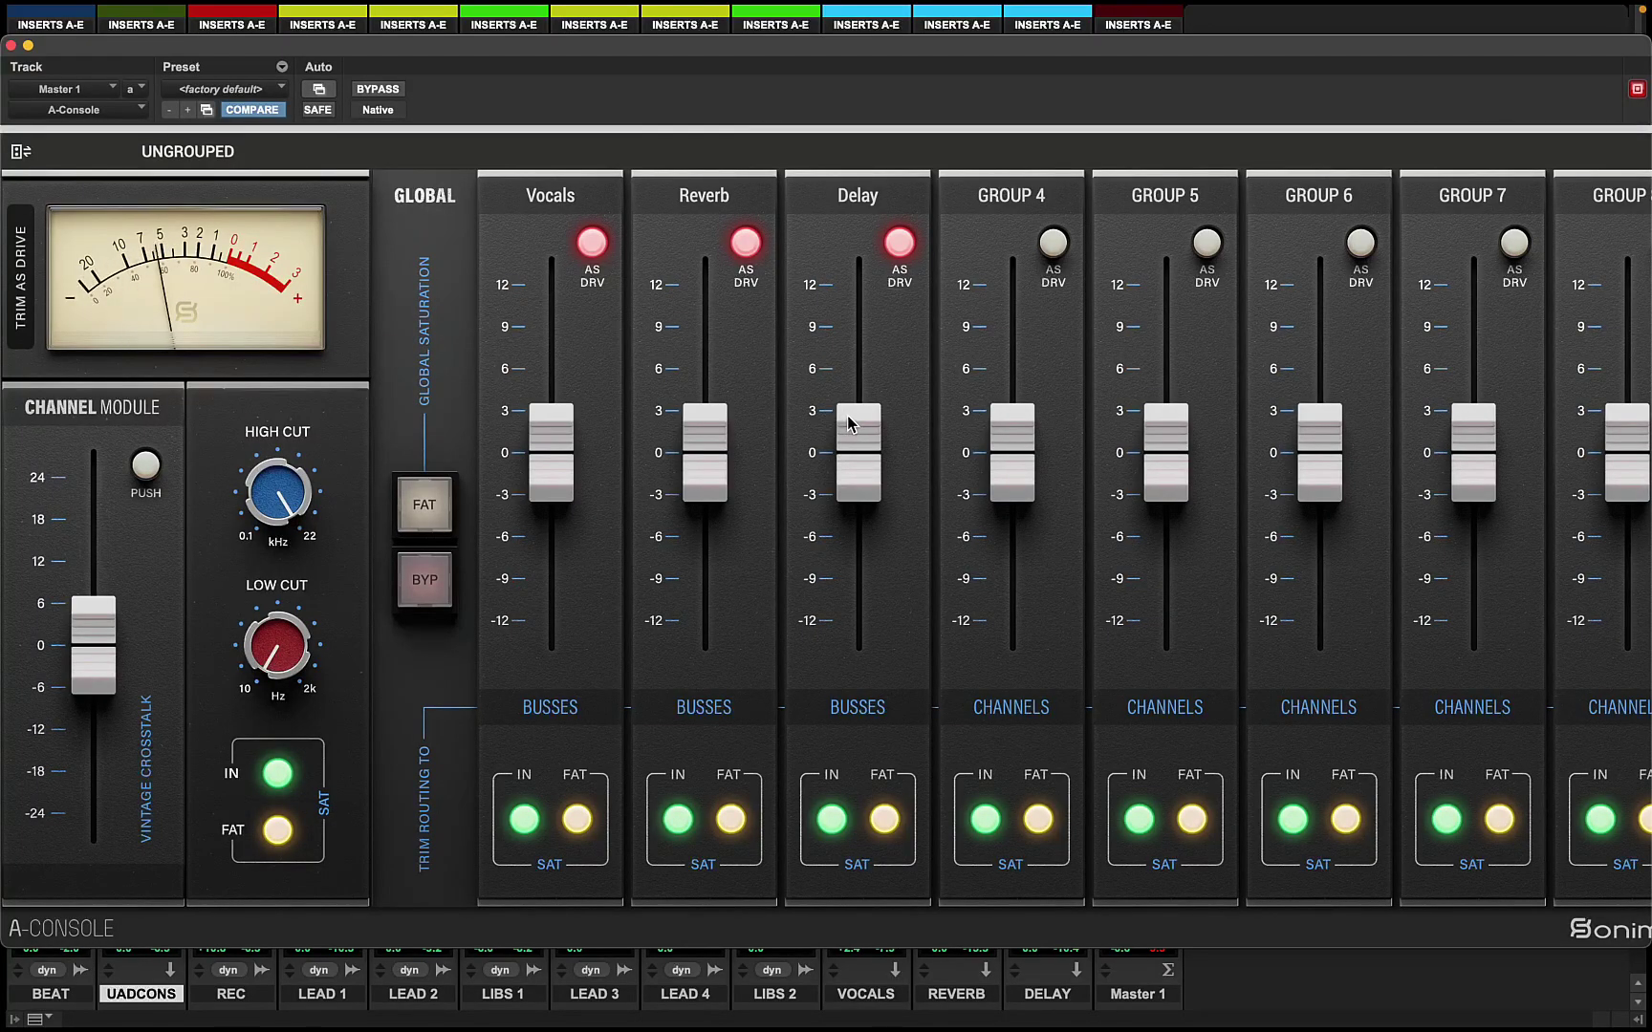
click(12, 45)
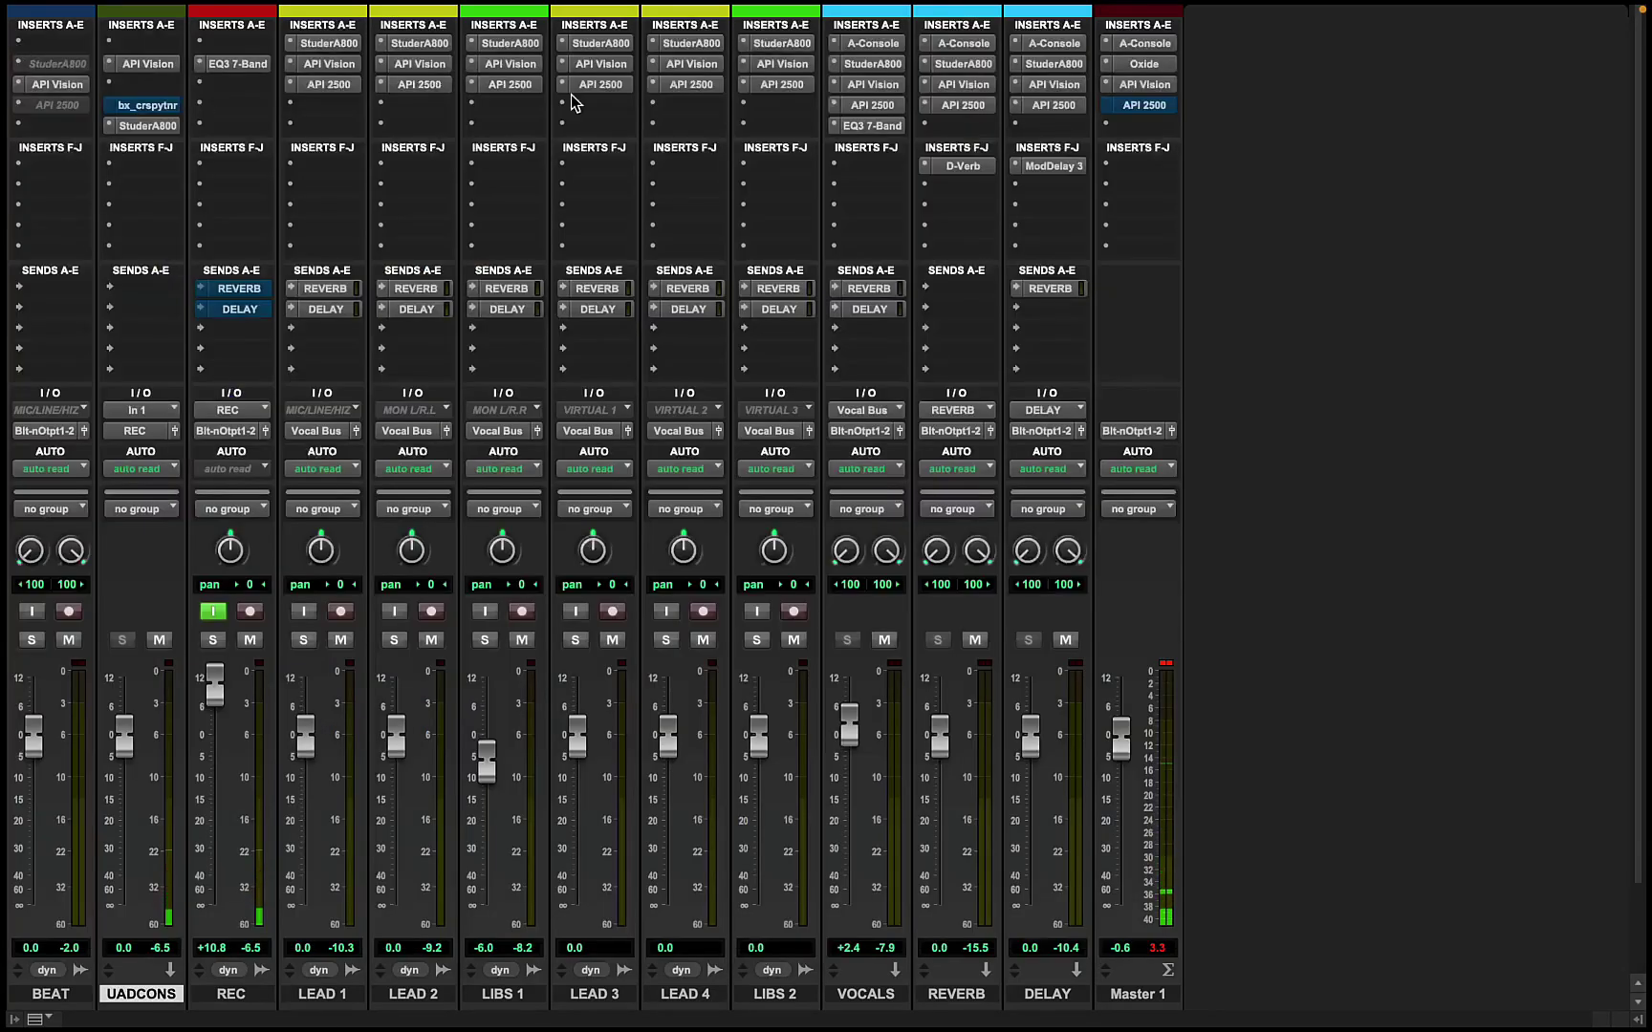
click(1151, 65)
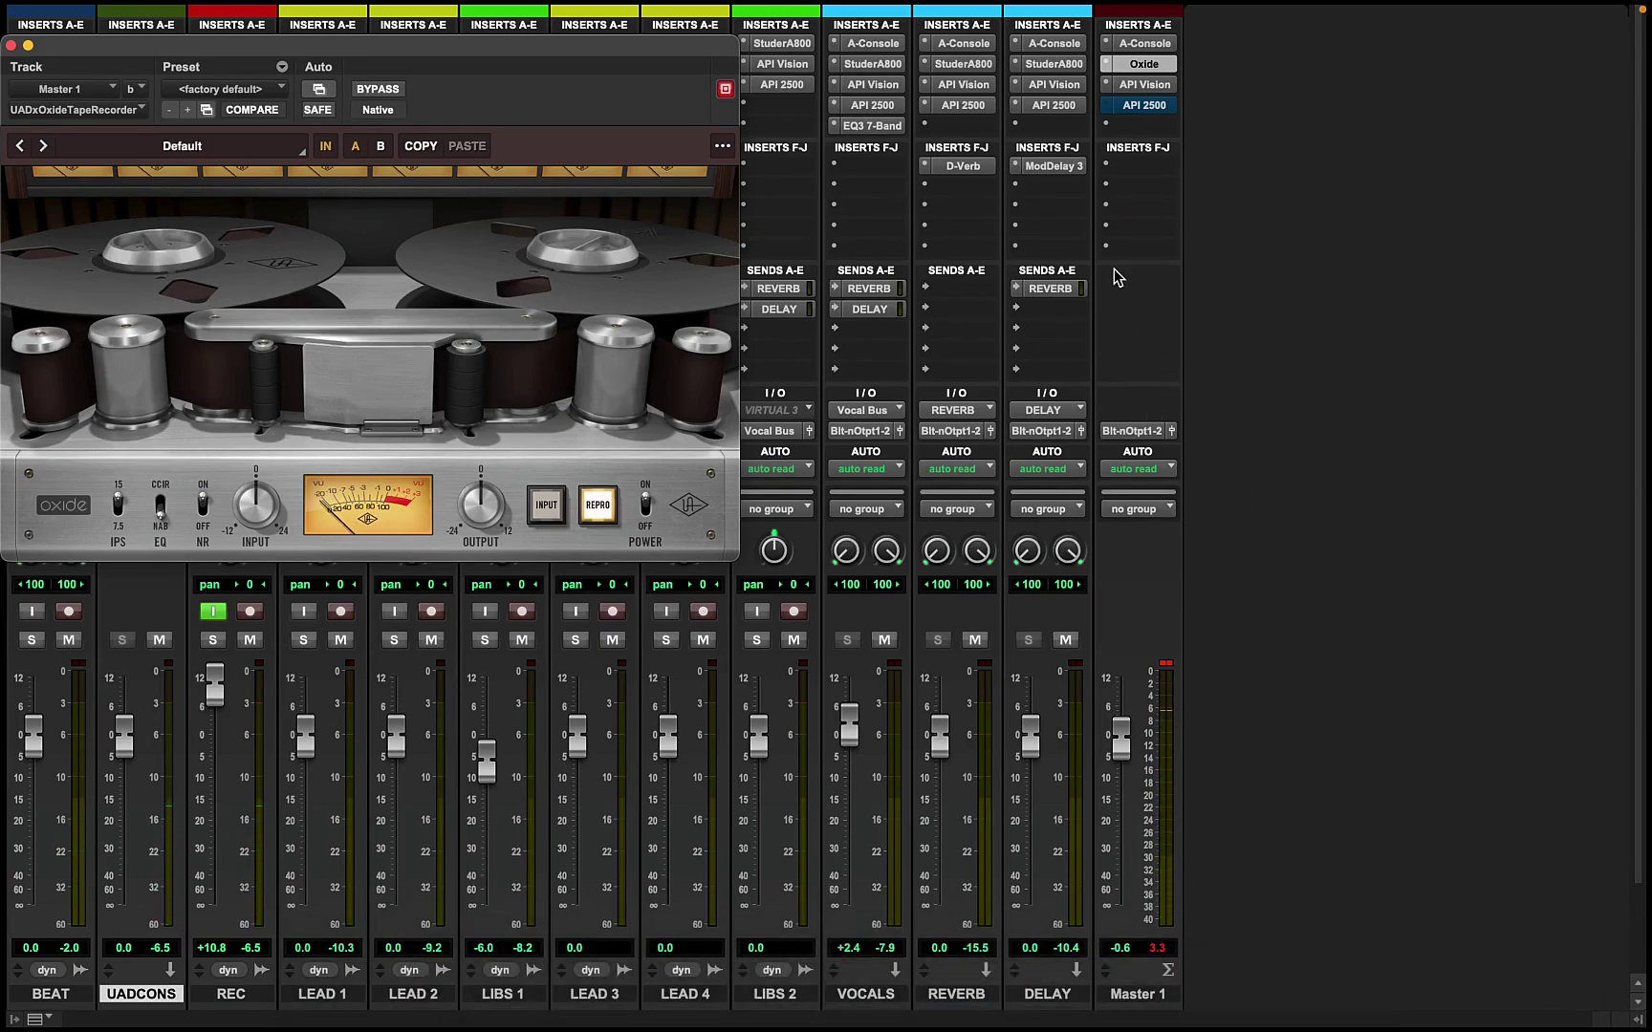
click(1131, 86)
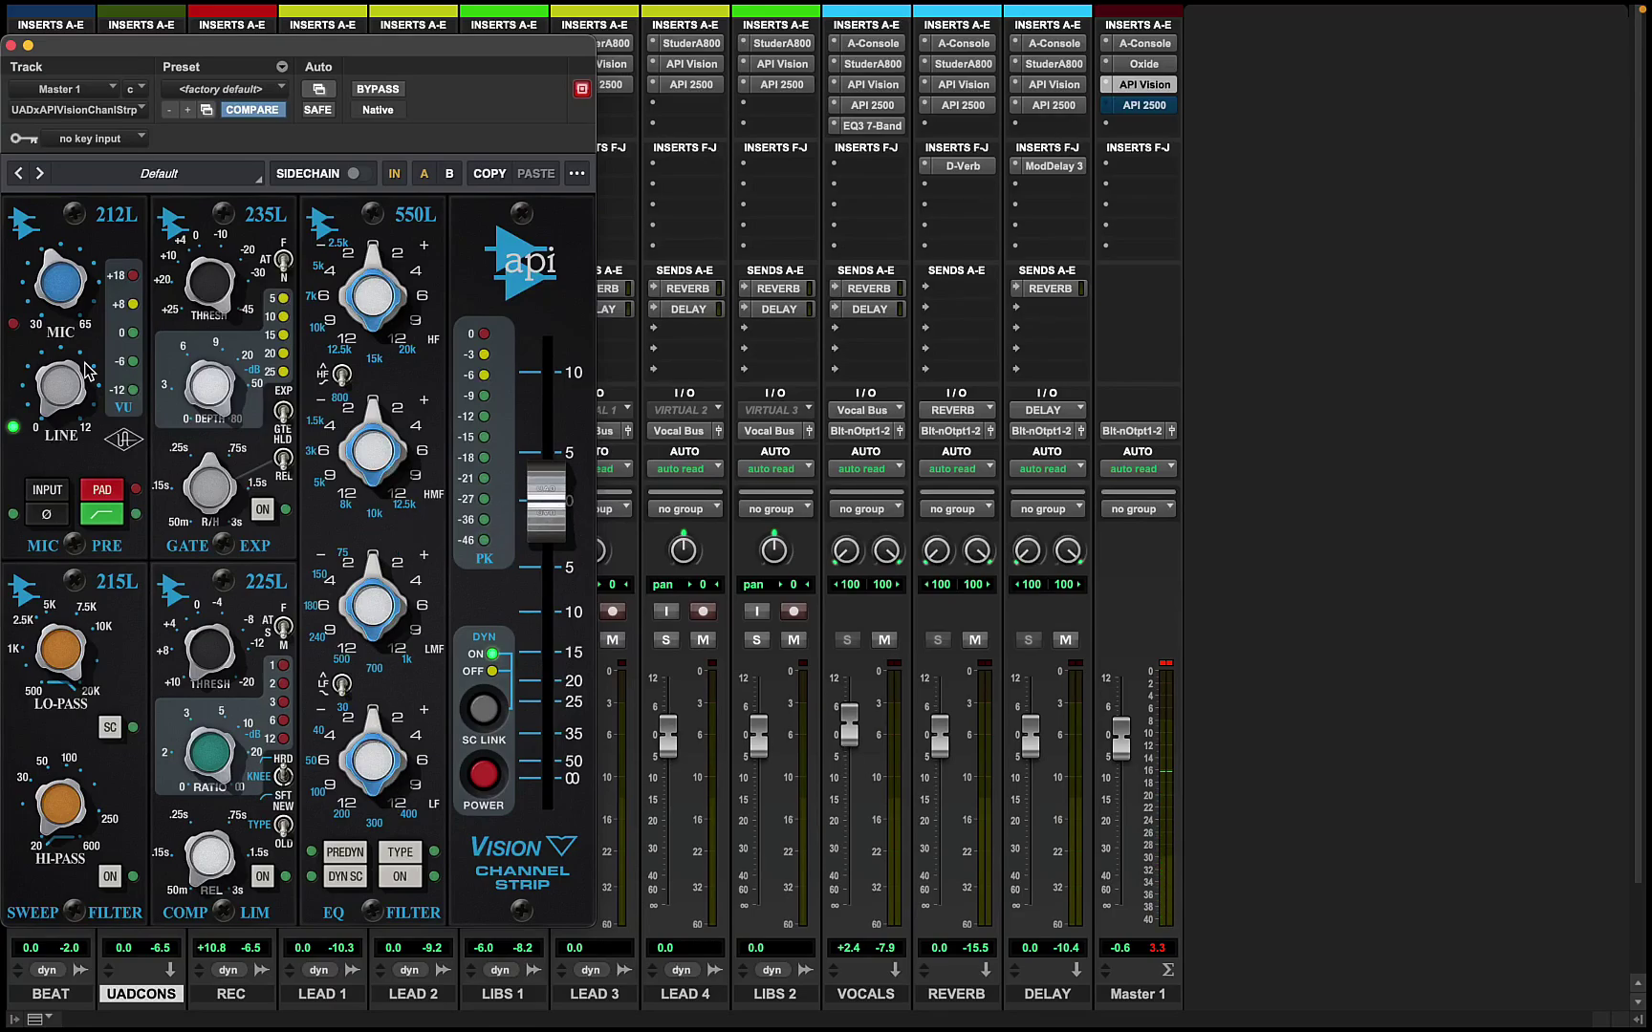
click(11, 45)
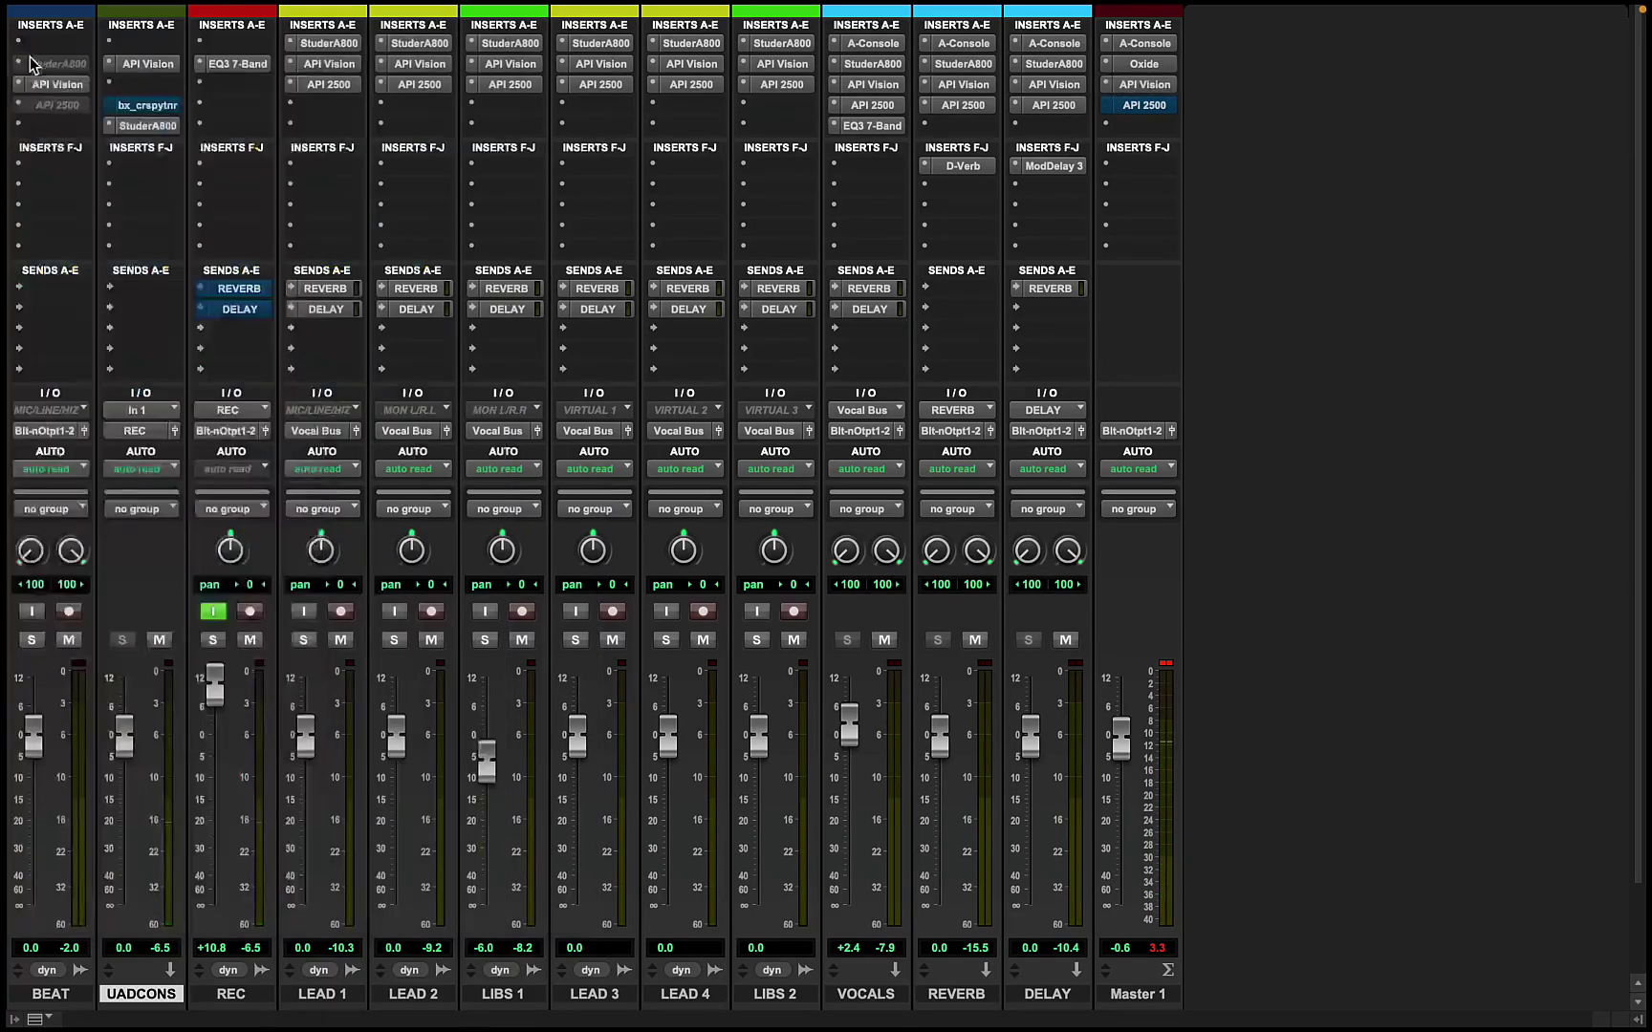
Examine the API 2500 bus compressor settings on the Master 1 track
click(1135, 107)
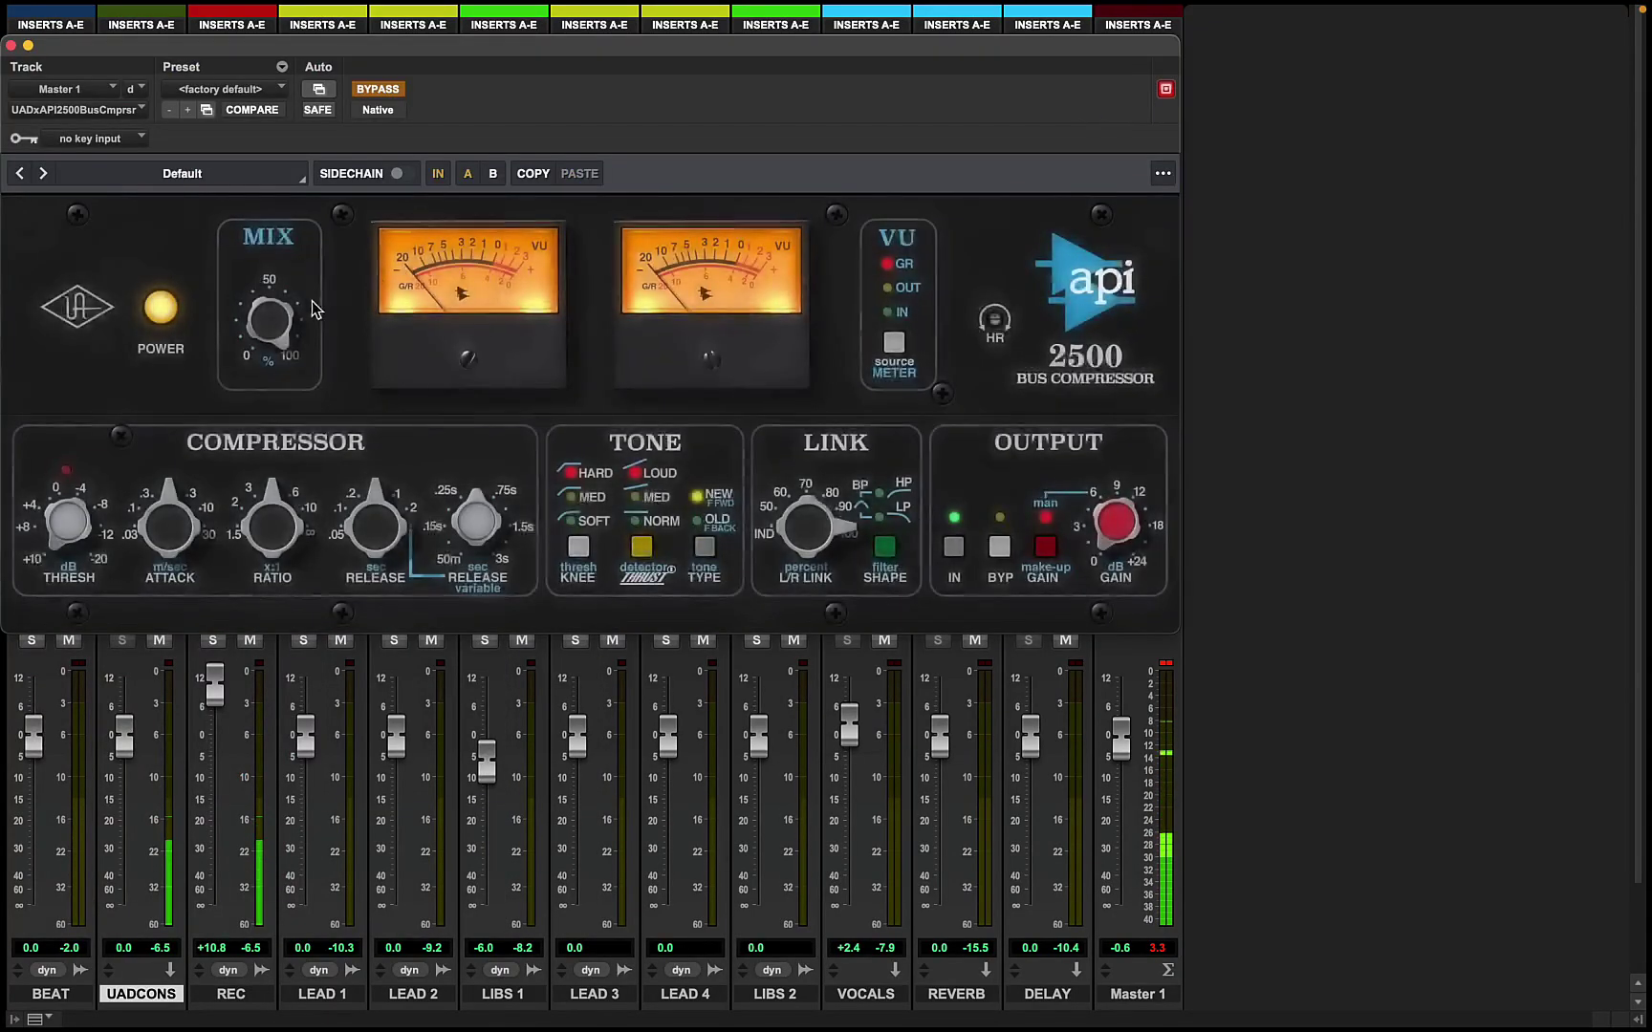
click(11, 46)
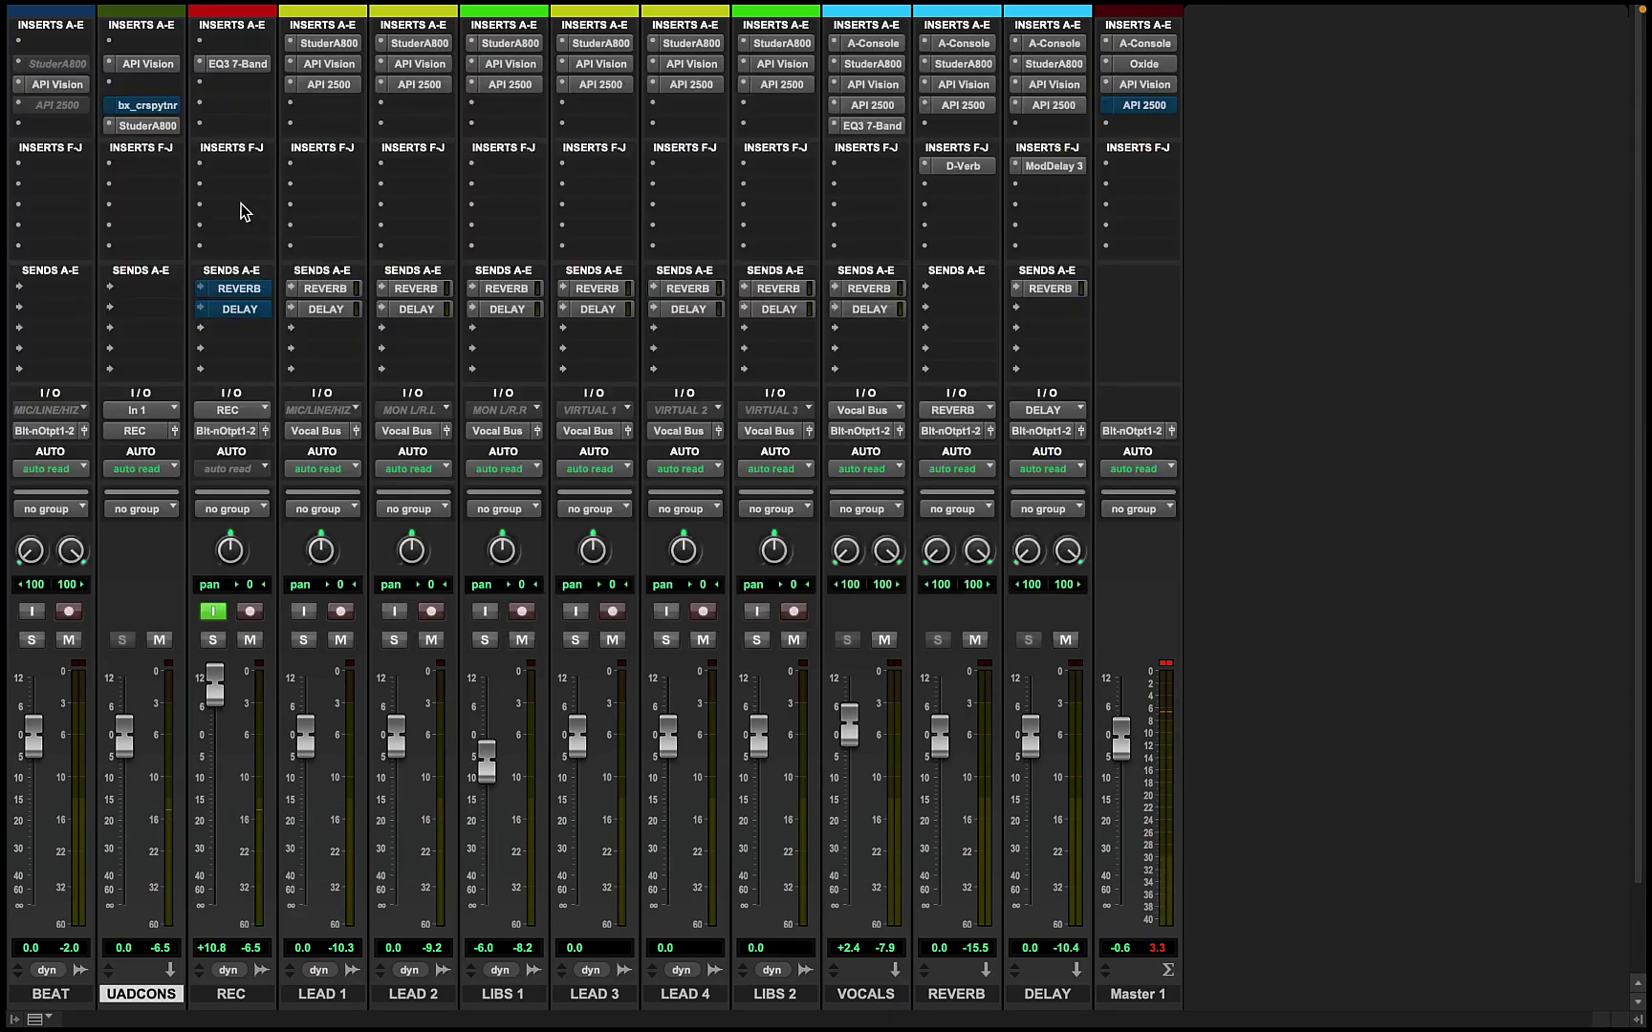
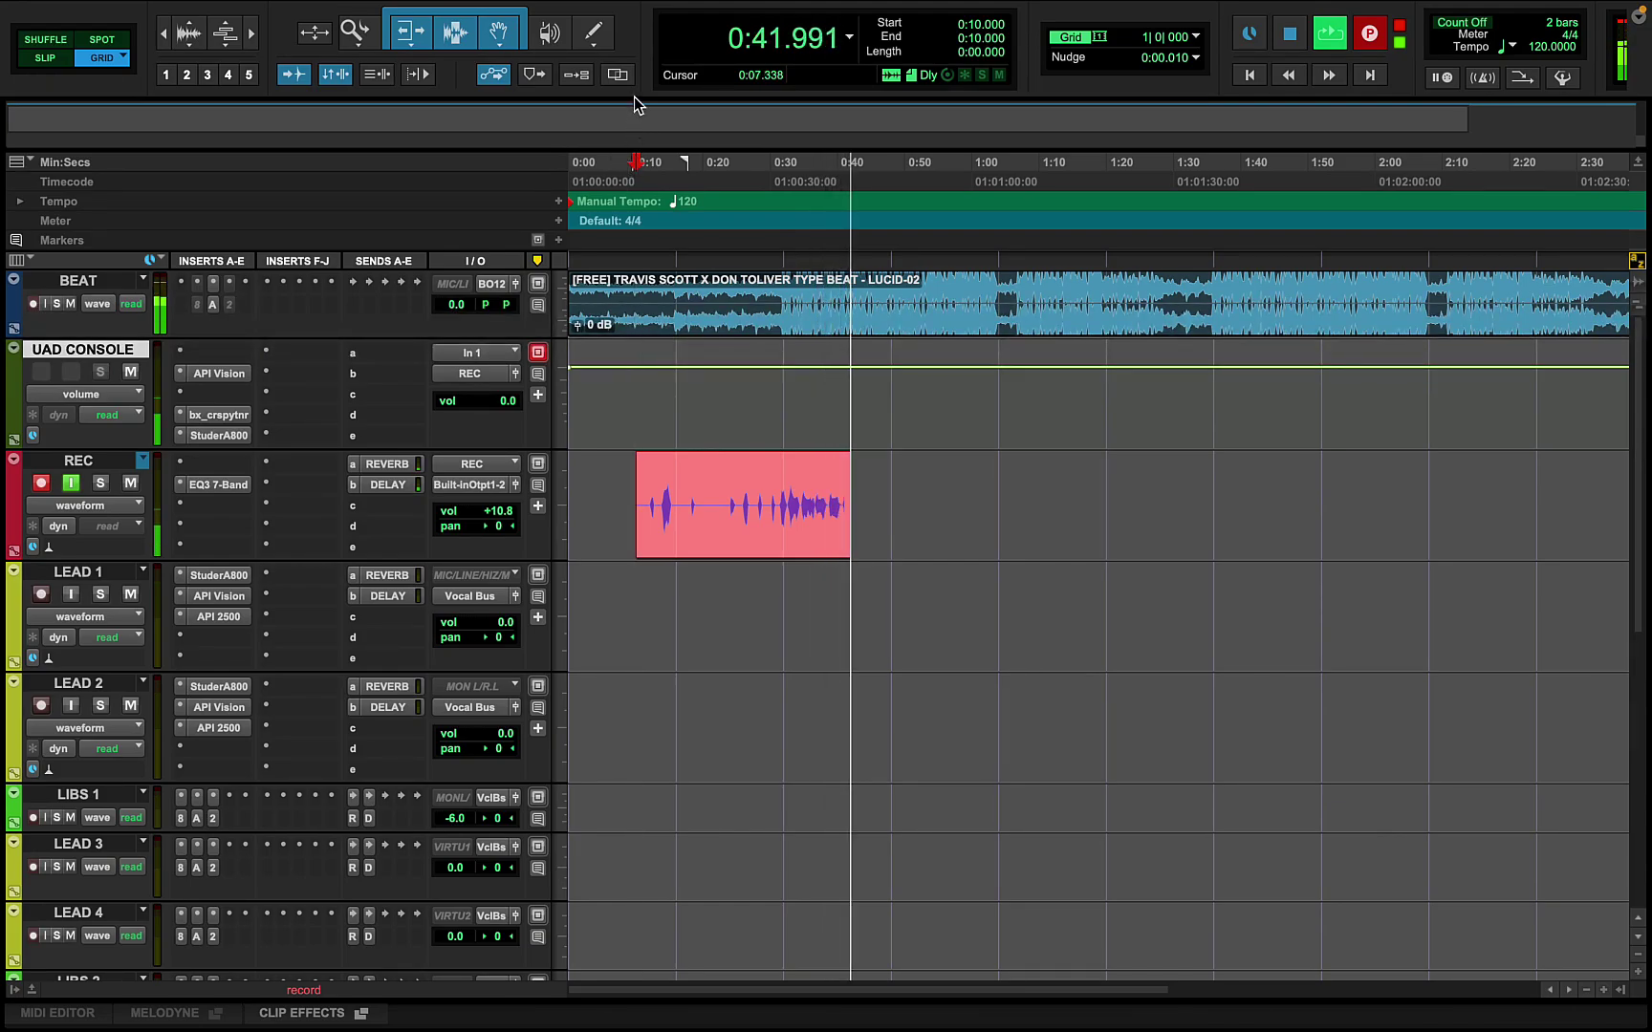
Record a vocal take on the REC track from 0:28 and move it onto LEAD 1
click(755, 170)
key(space)
key(space)
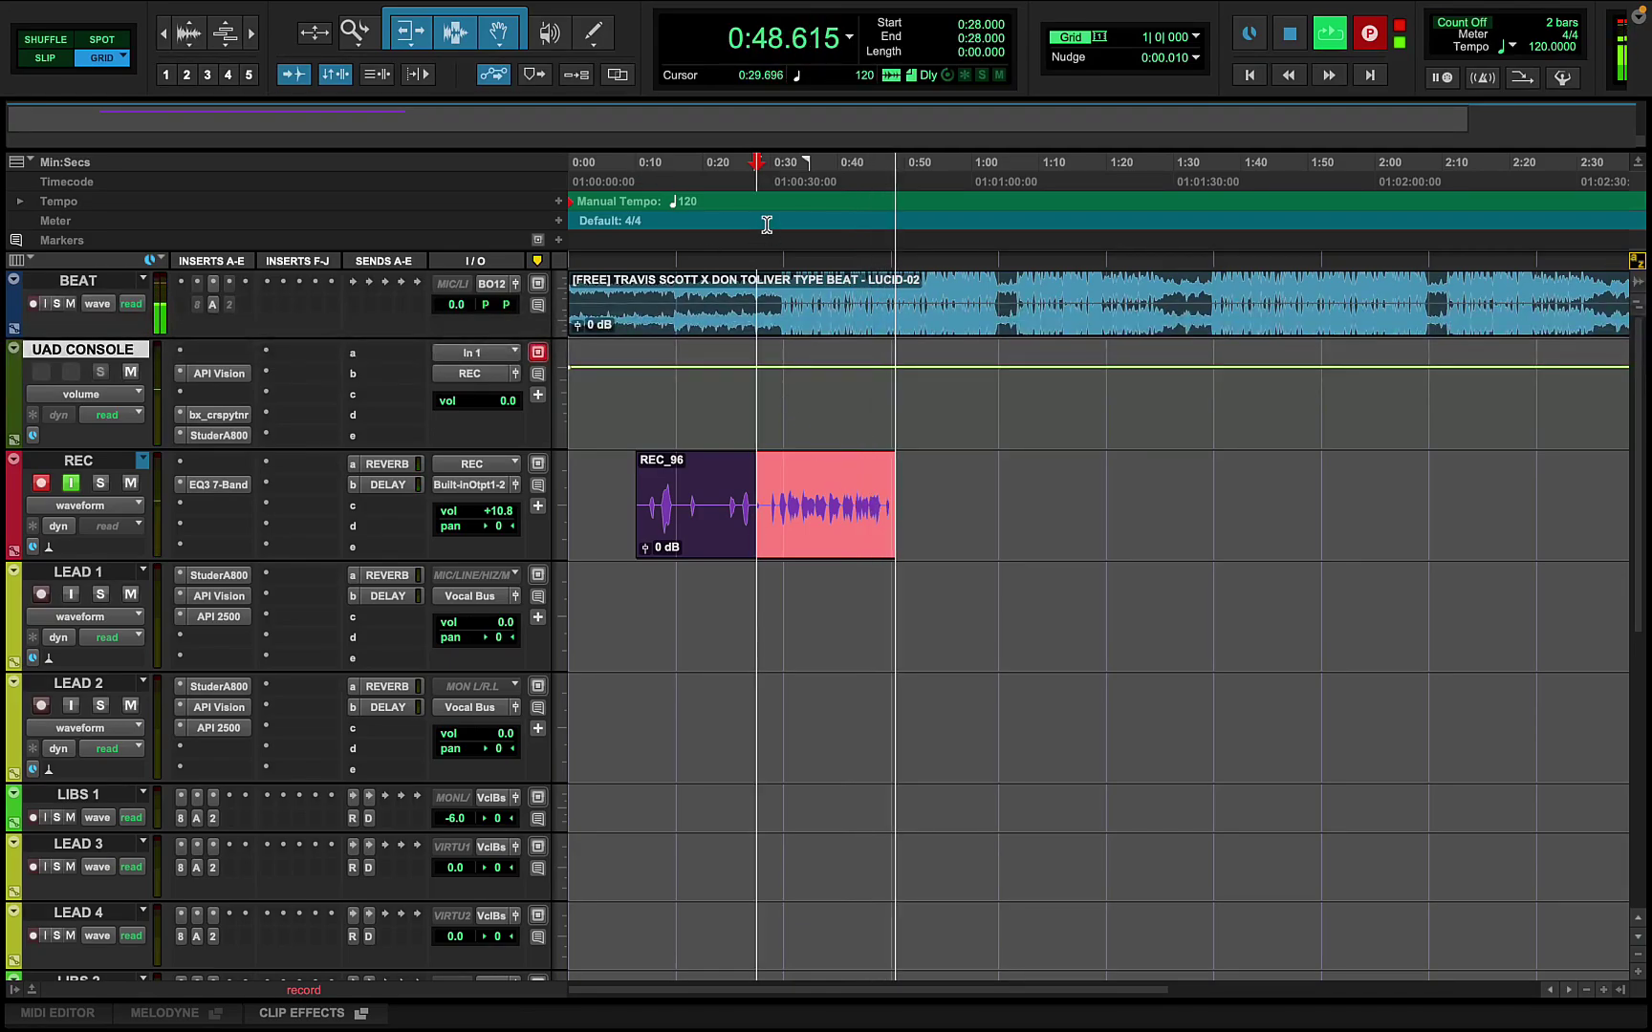
key(space)
drag(844, 542, 843, 598)
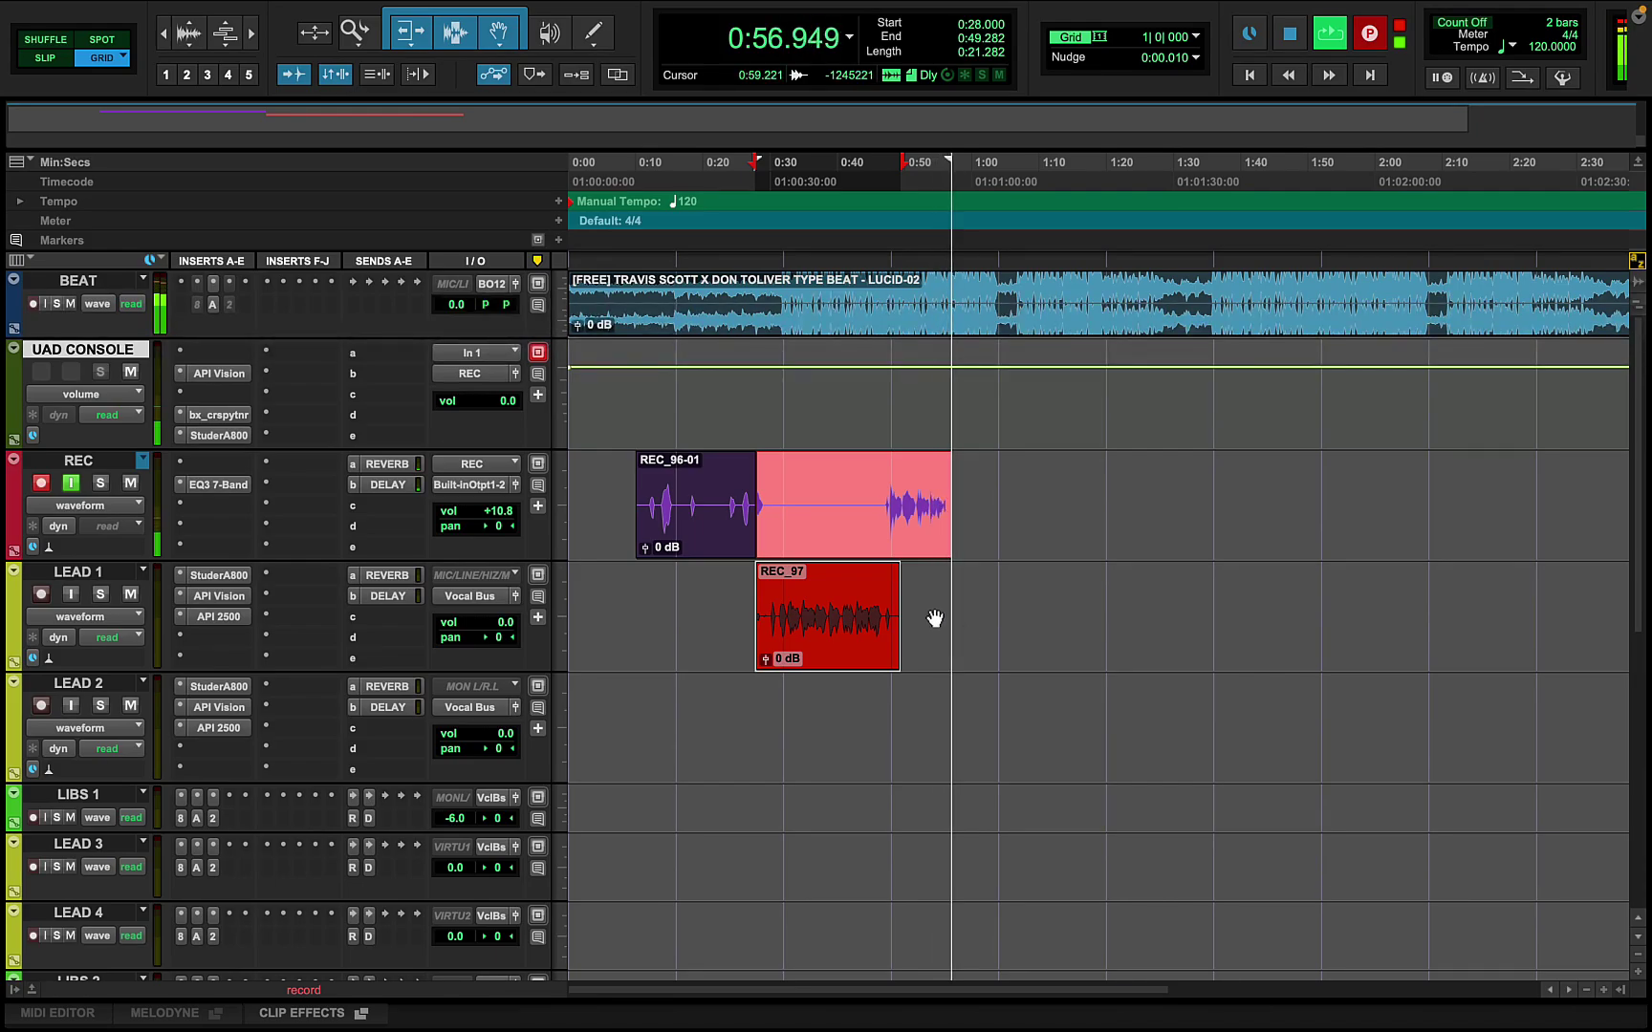
Record a take on the REC track from 0:44 and move it onto LEAD 2
key(space)
click(862, 175)
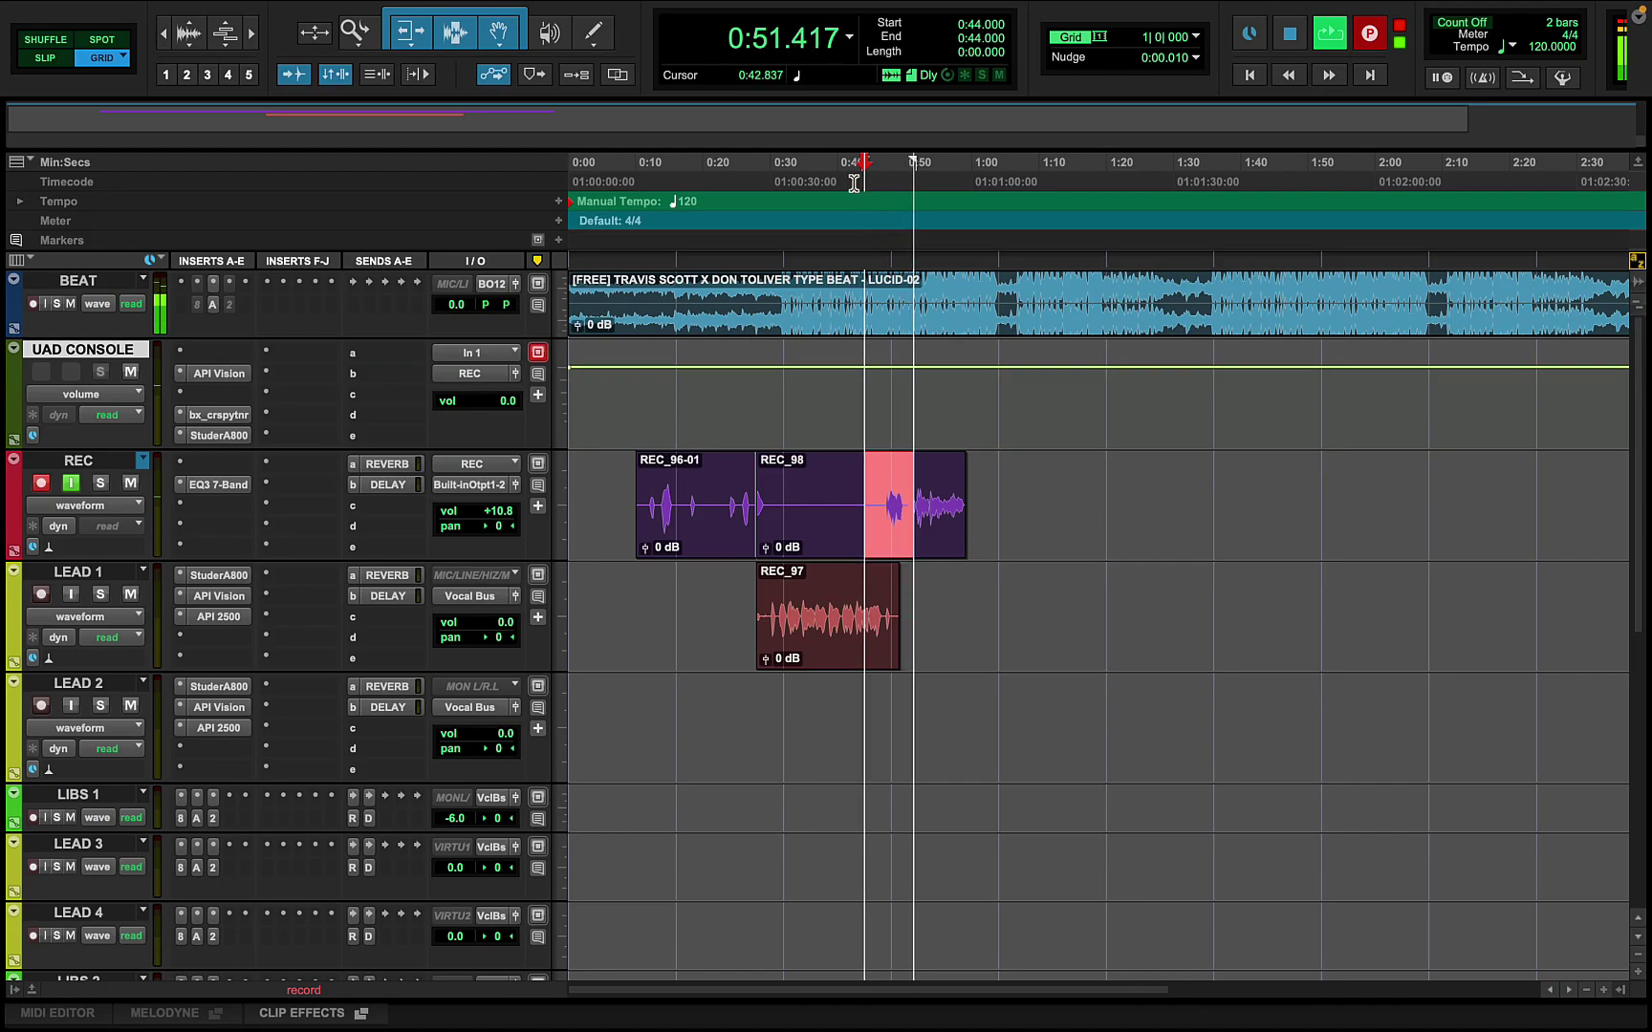
key(space)
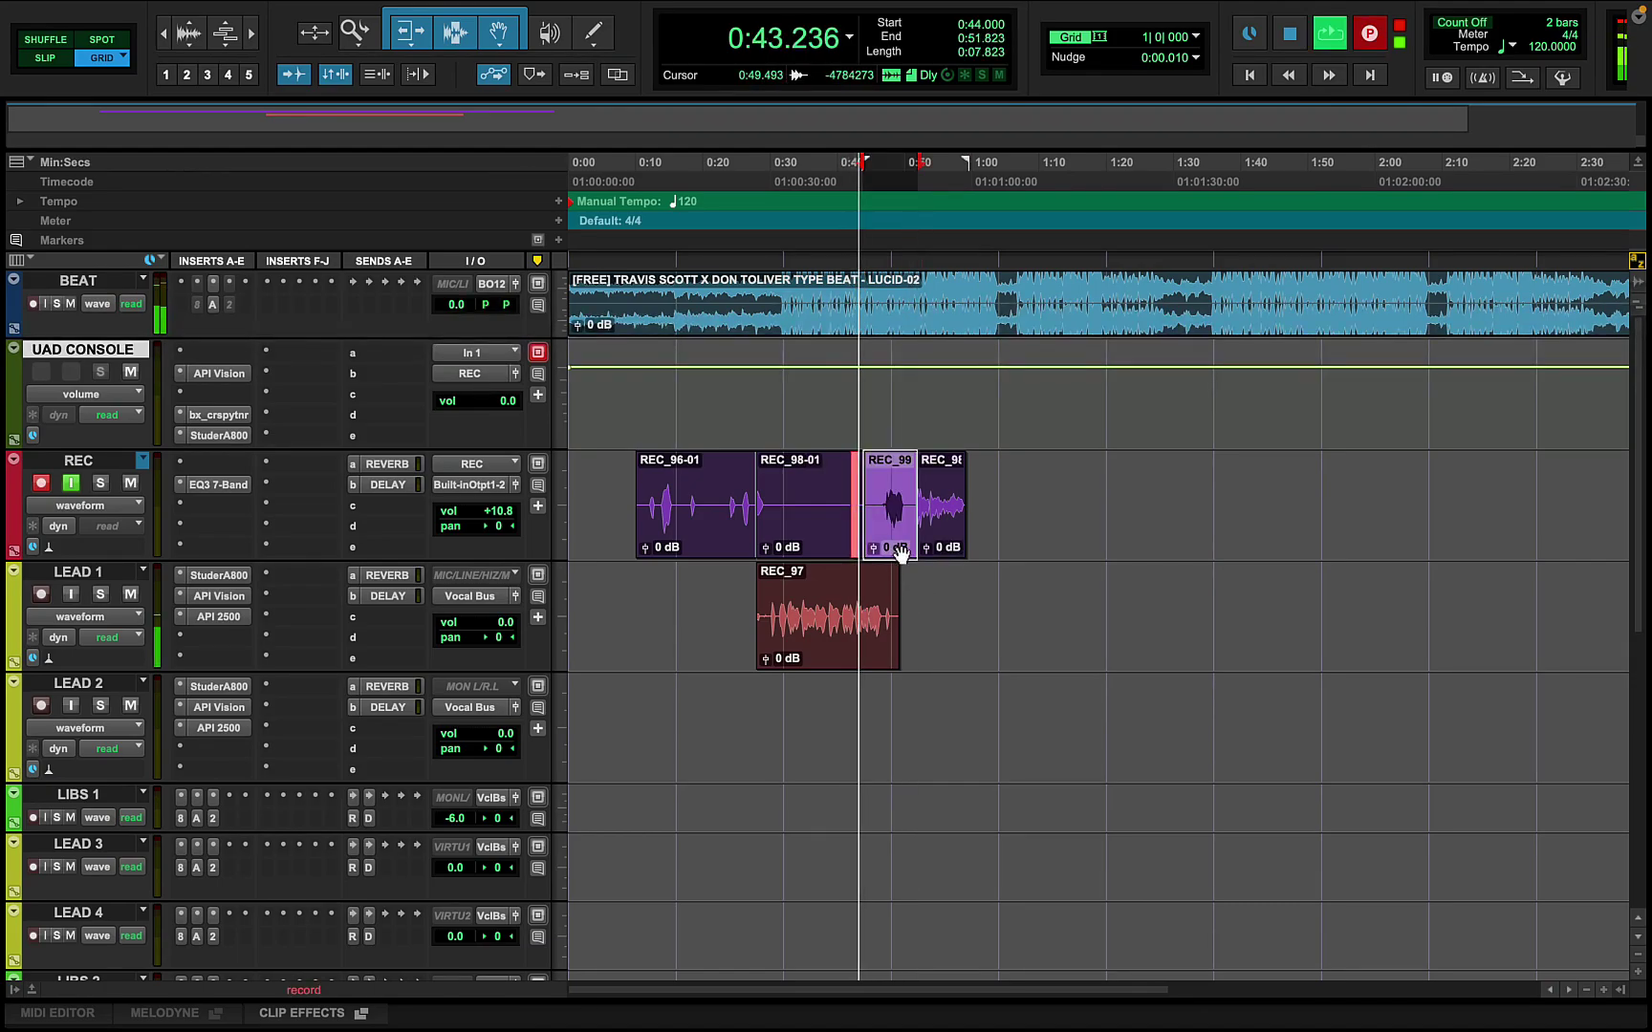
drag(898, 552, 886, 690)
Trim the end of the REC_97 clip on LEAD 1 at about 0:47.26
click(910, 601)
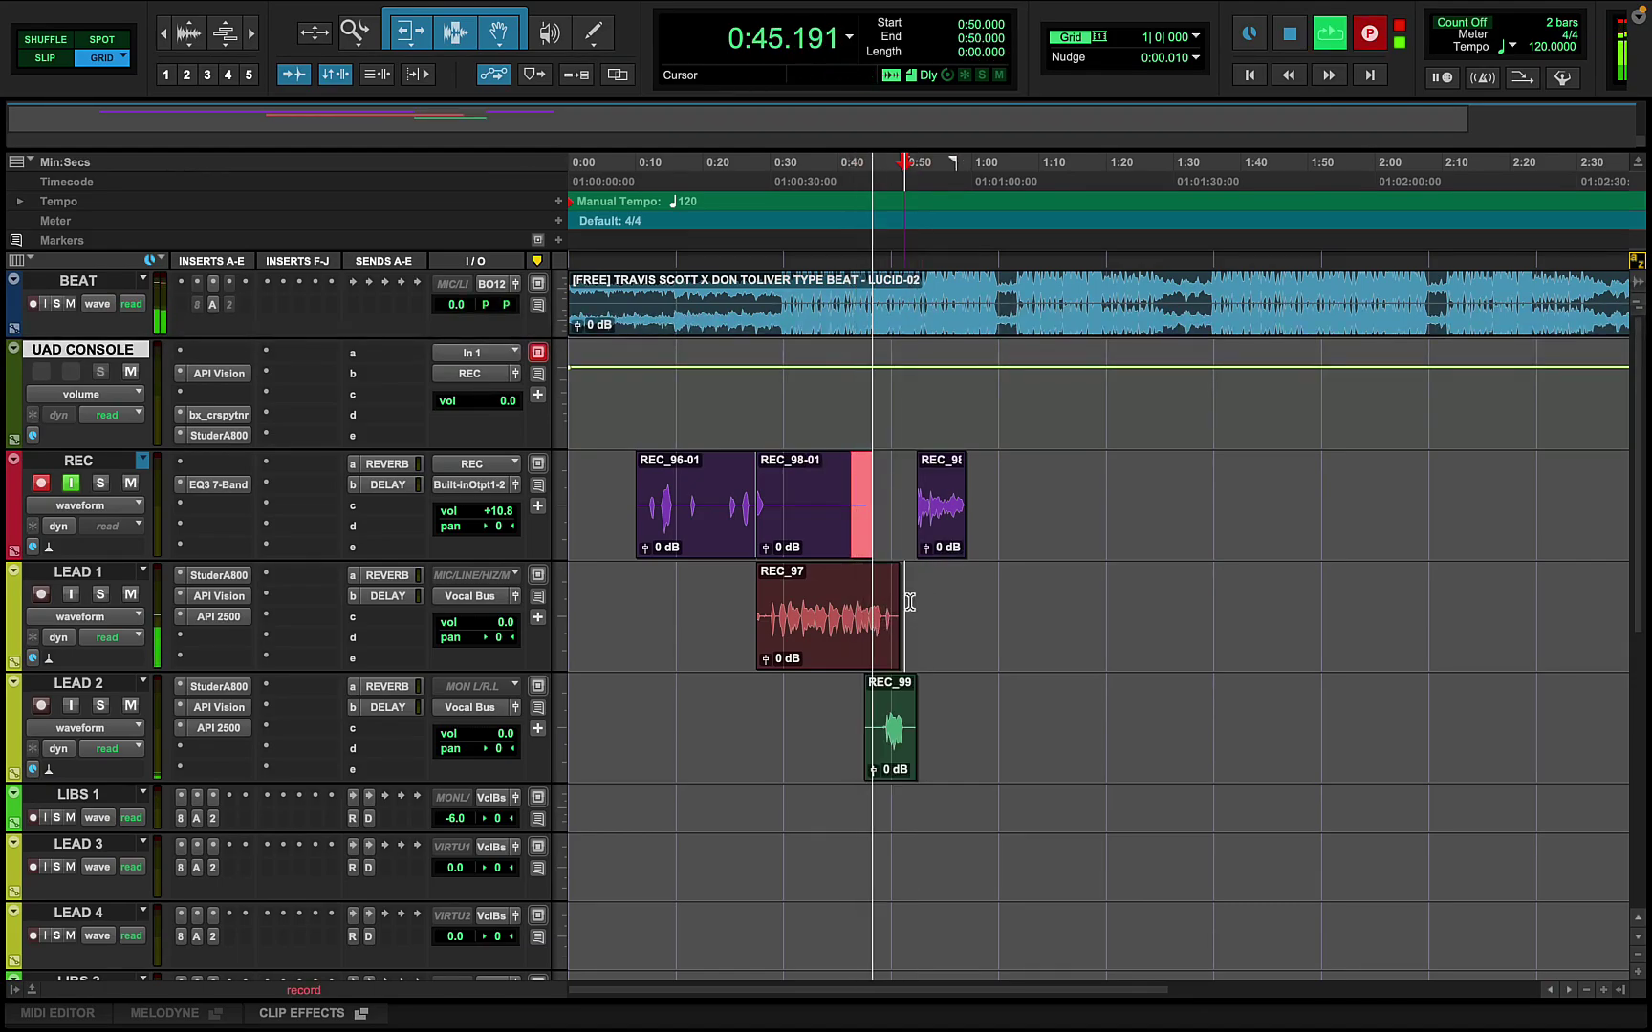
key(ctrl+bracketright)
key(ctrl+bracketright)
key(ctrl+bracketright)
key(ctrl+bracketright)
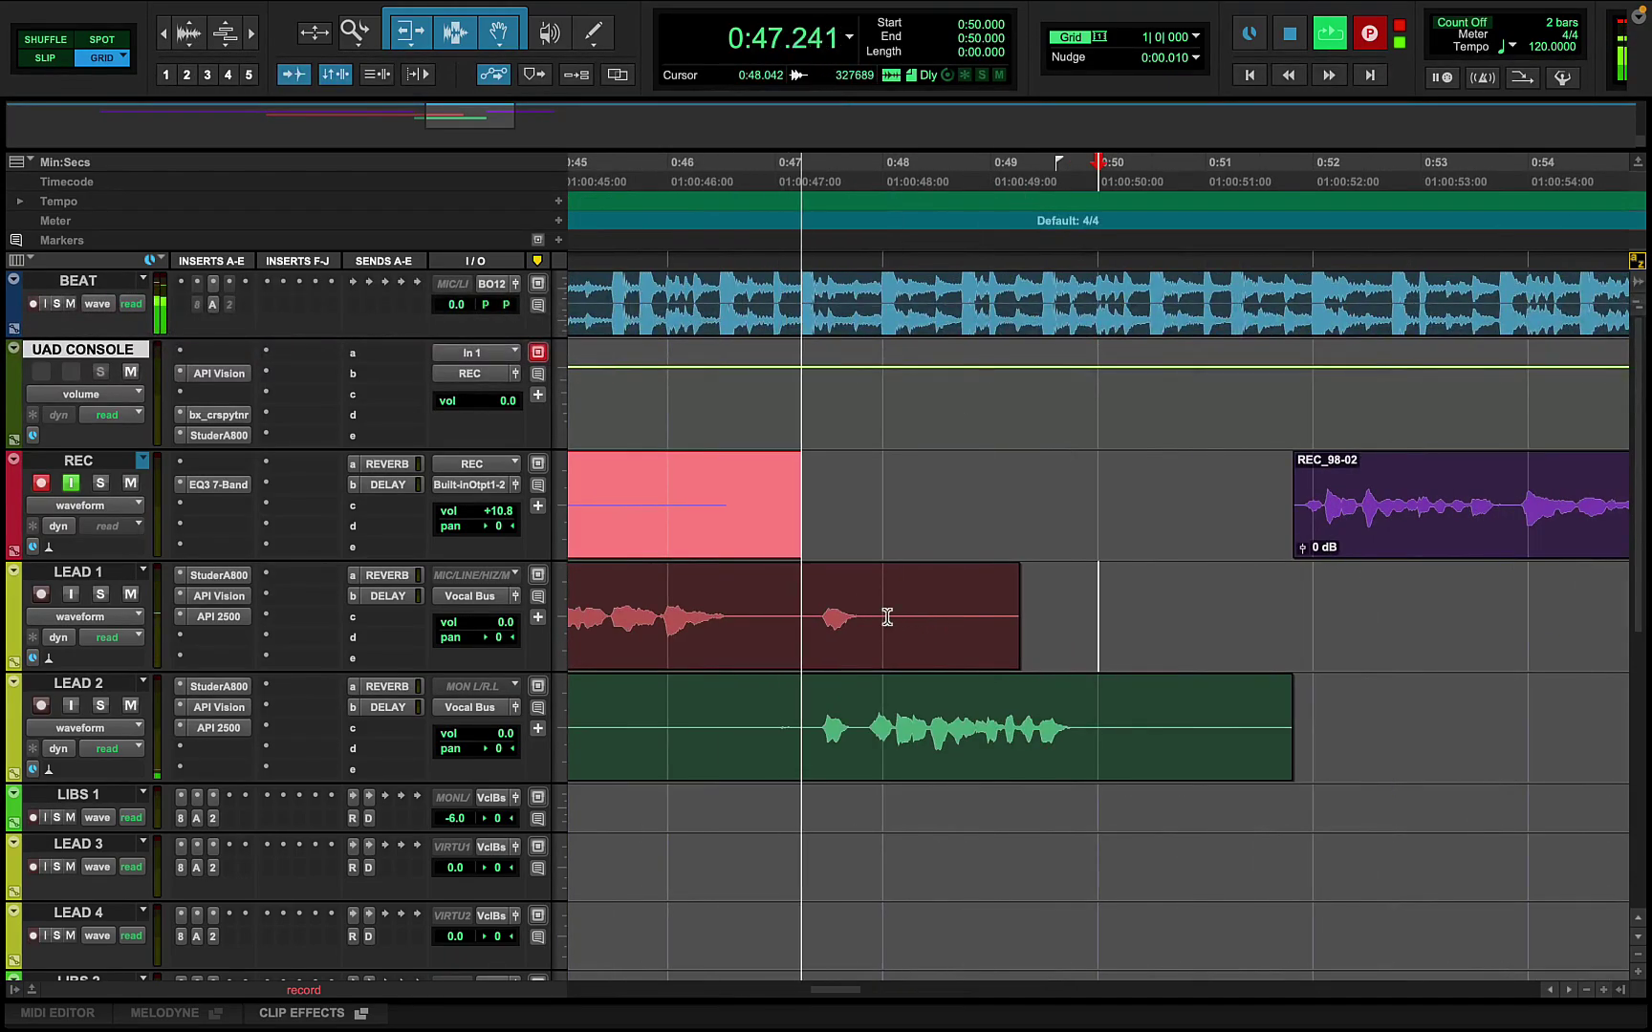
click(852, 699)
click(803, 585)
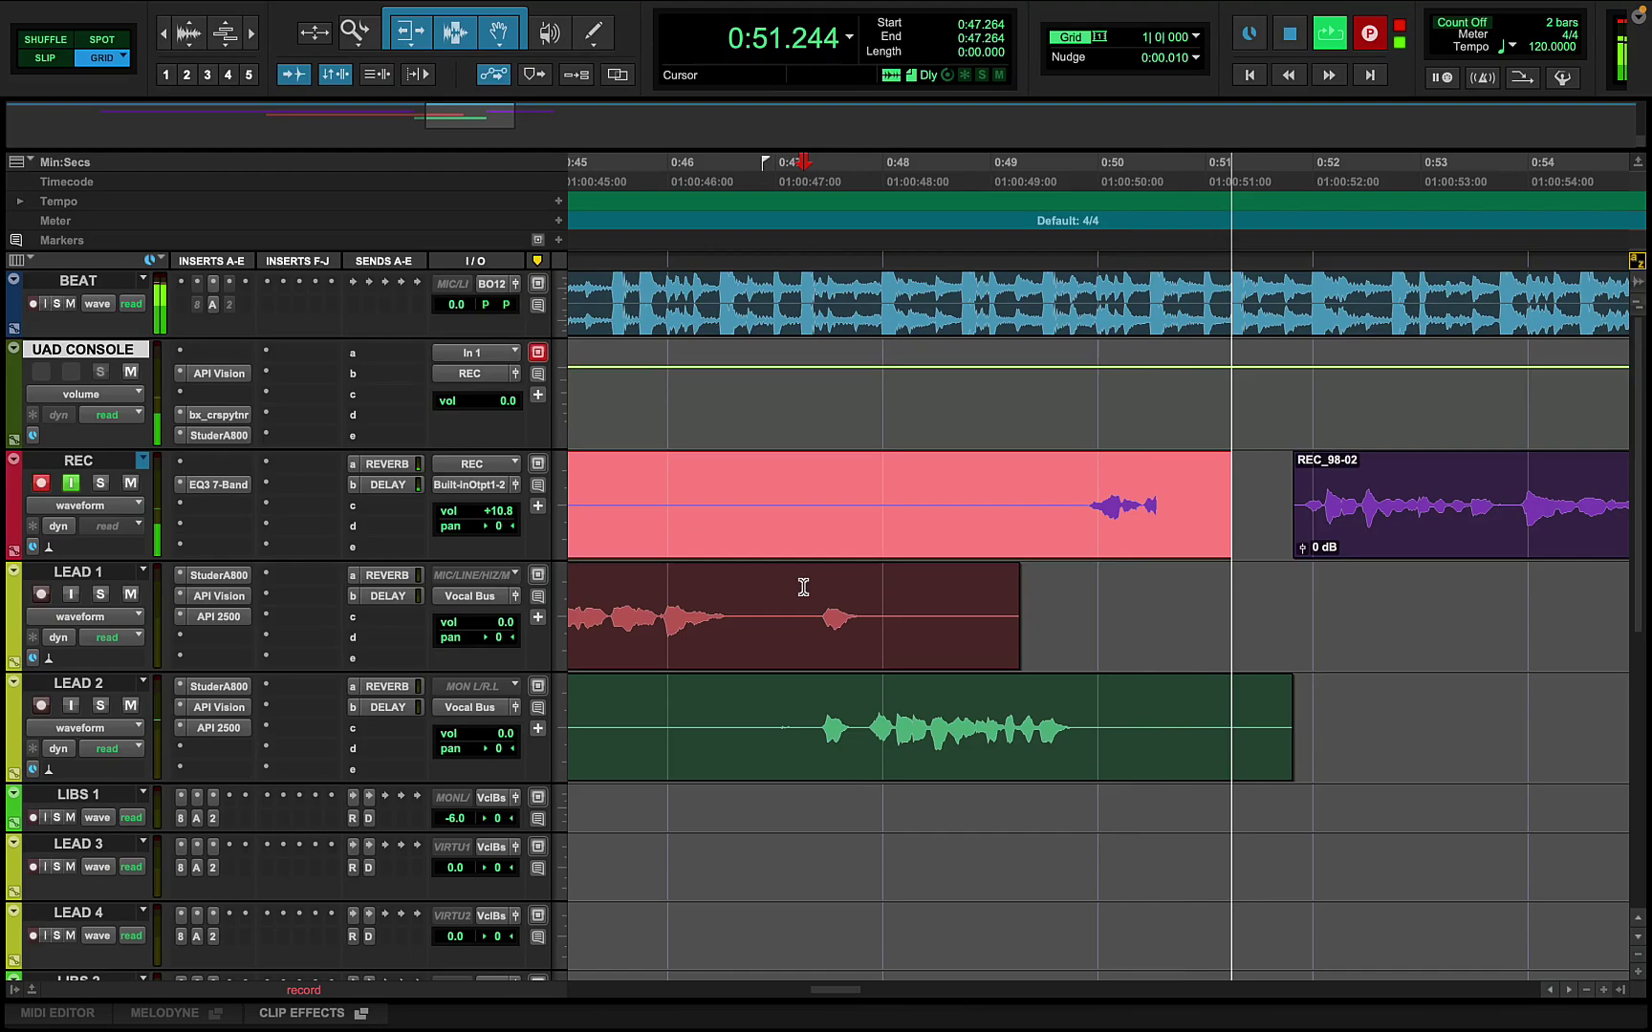
key(s)
key(ctrl+bracketleft)
key(ctrl+bracketleft)
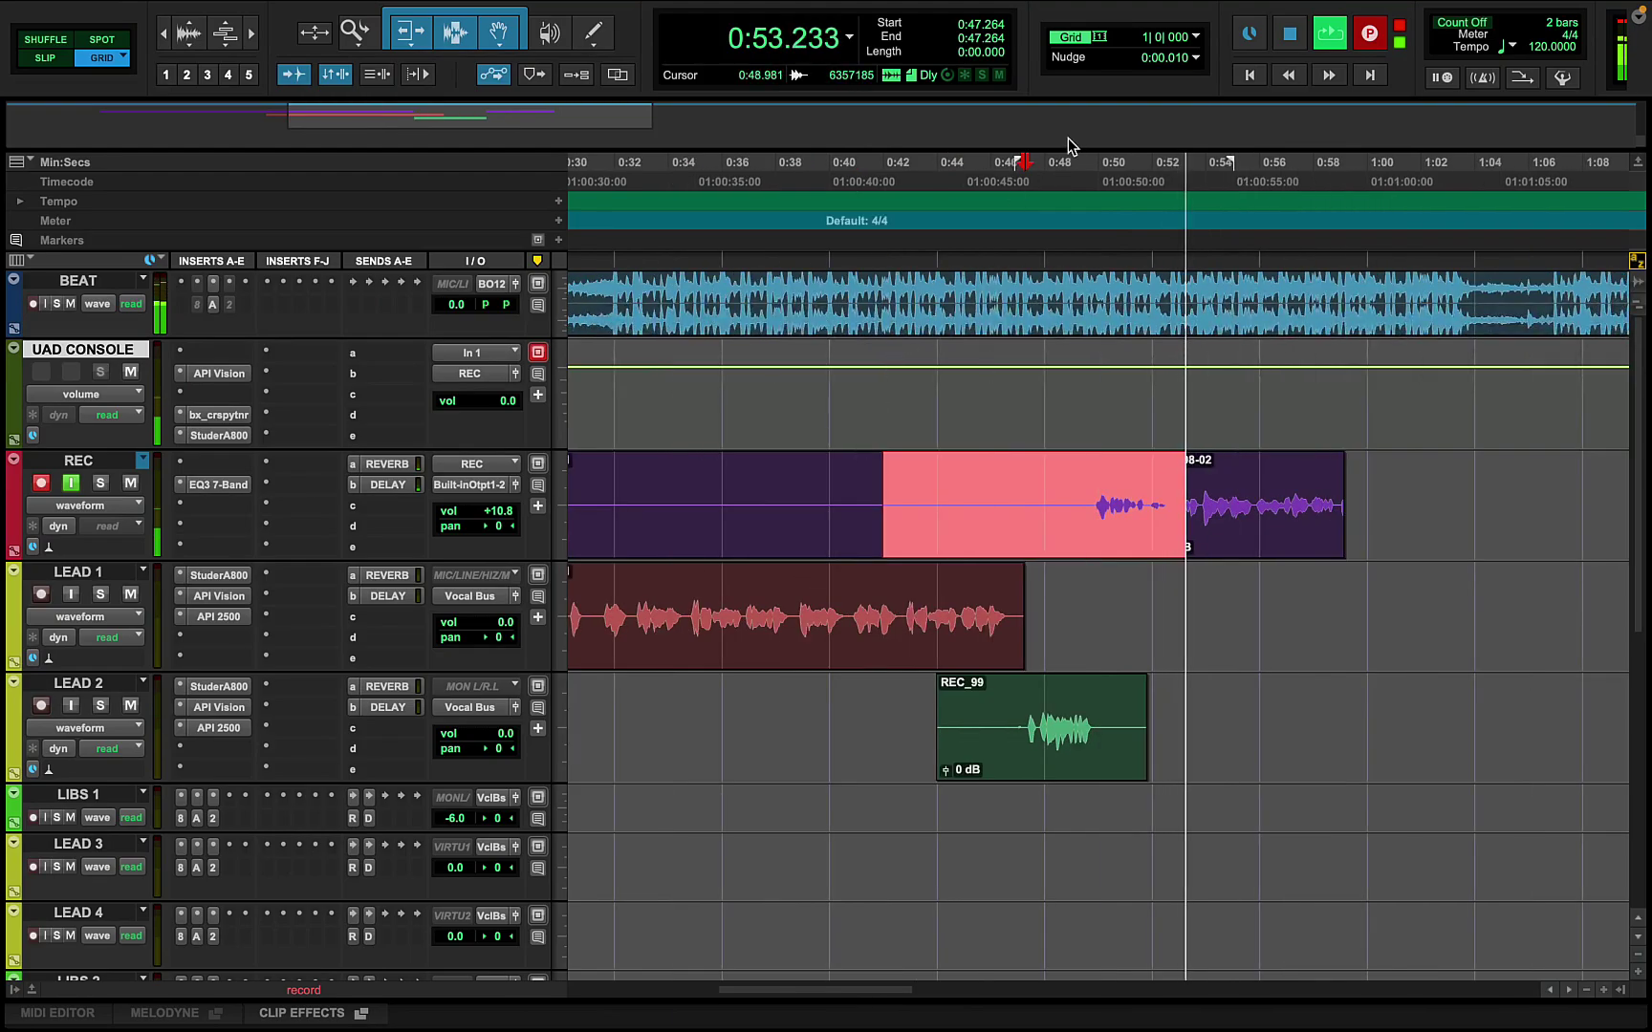
Record another vocal take on the REC track from 0:46
click(1015, 175)
key(space)
key(super+space)
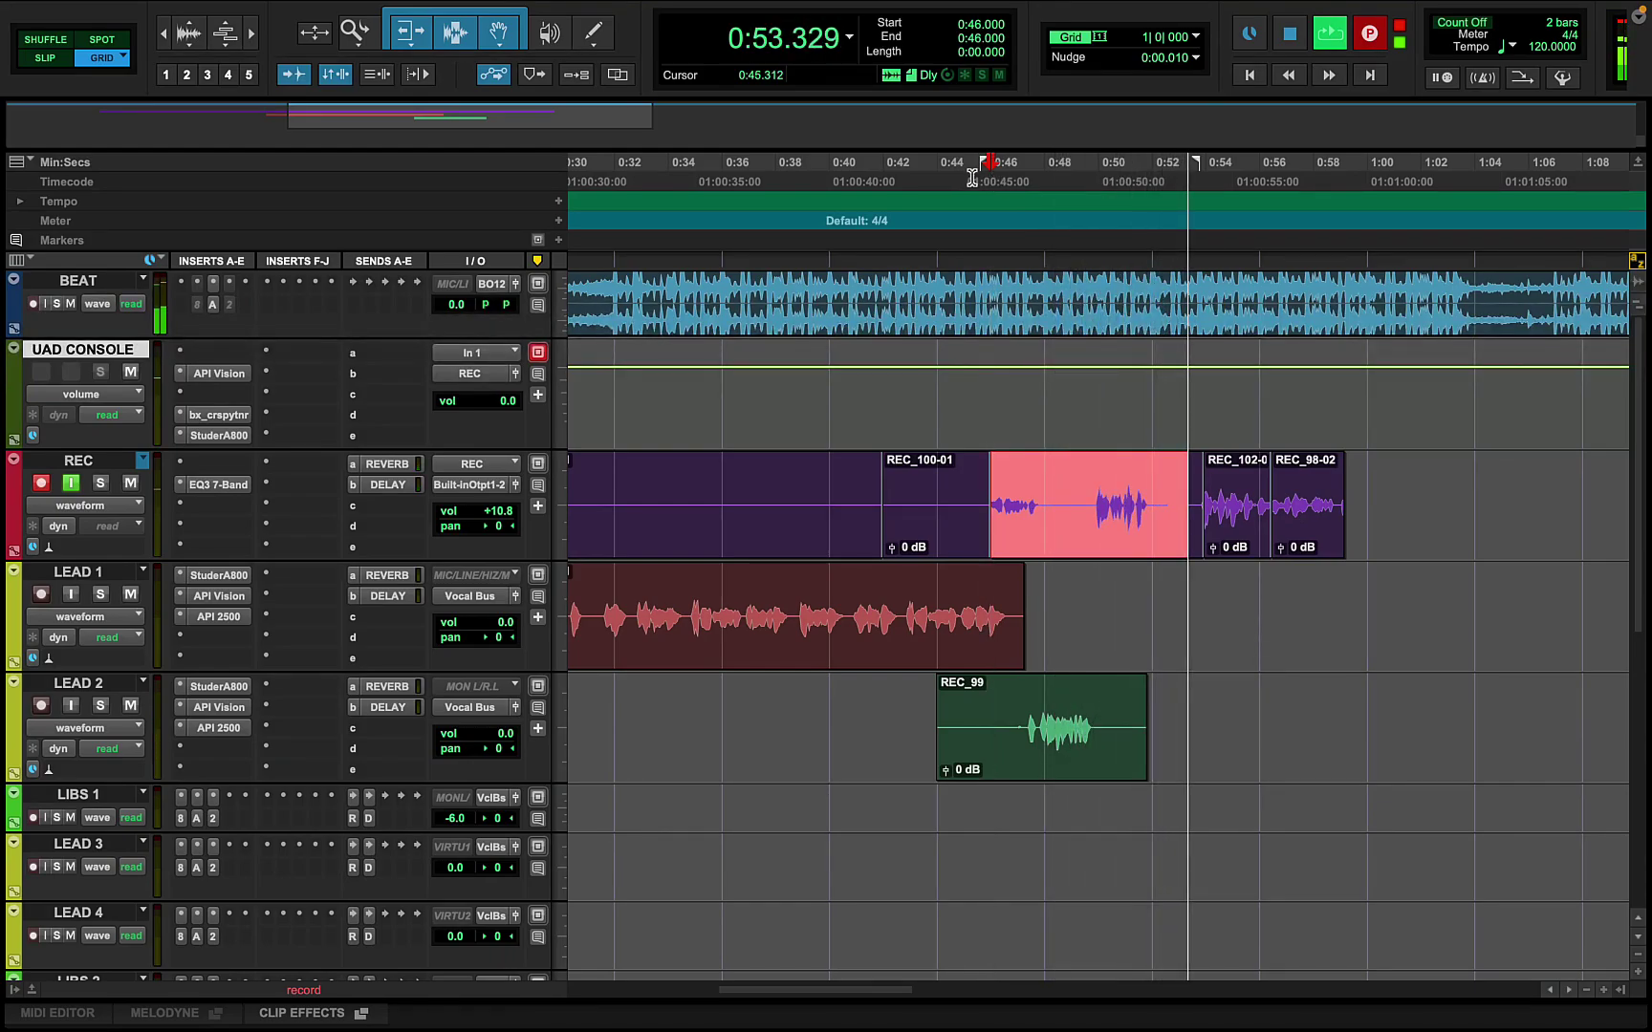
Trim the start of the REC_104 take at about 0:49.7 and move it onto LEAD 1
click(1090, 483)
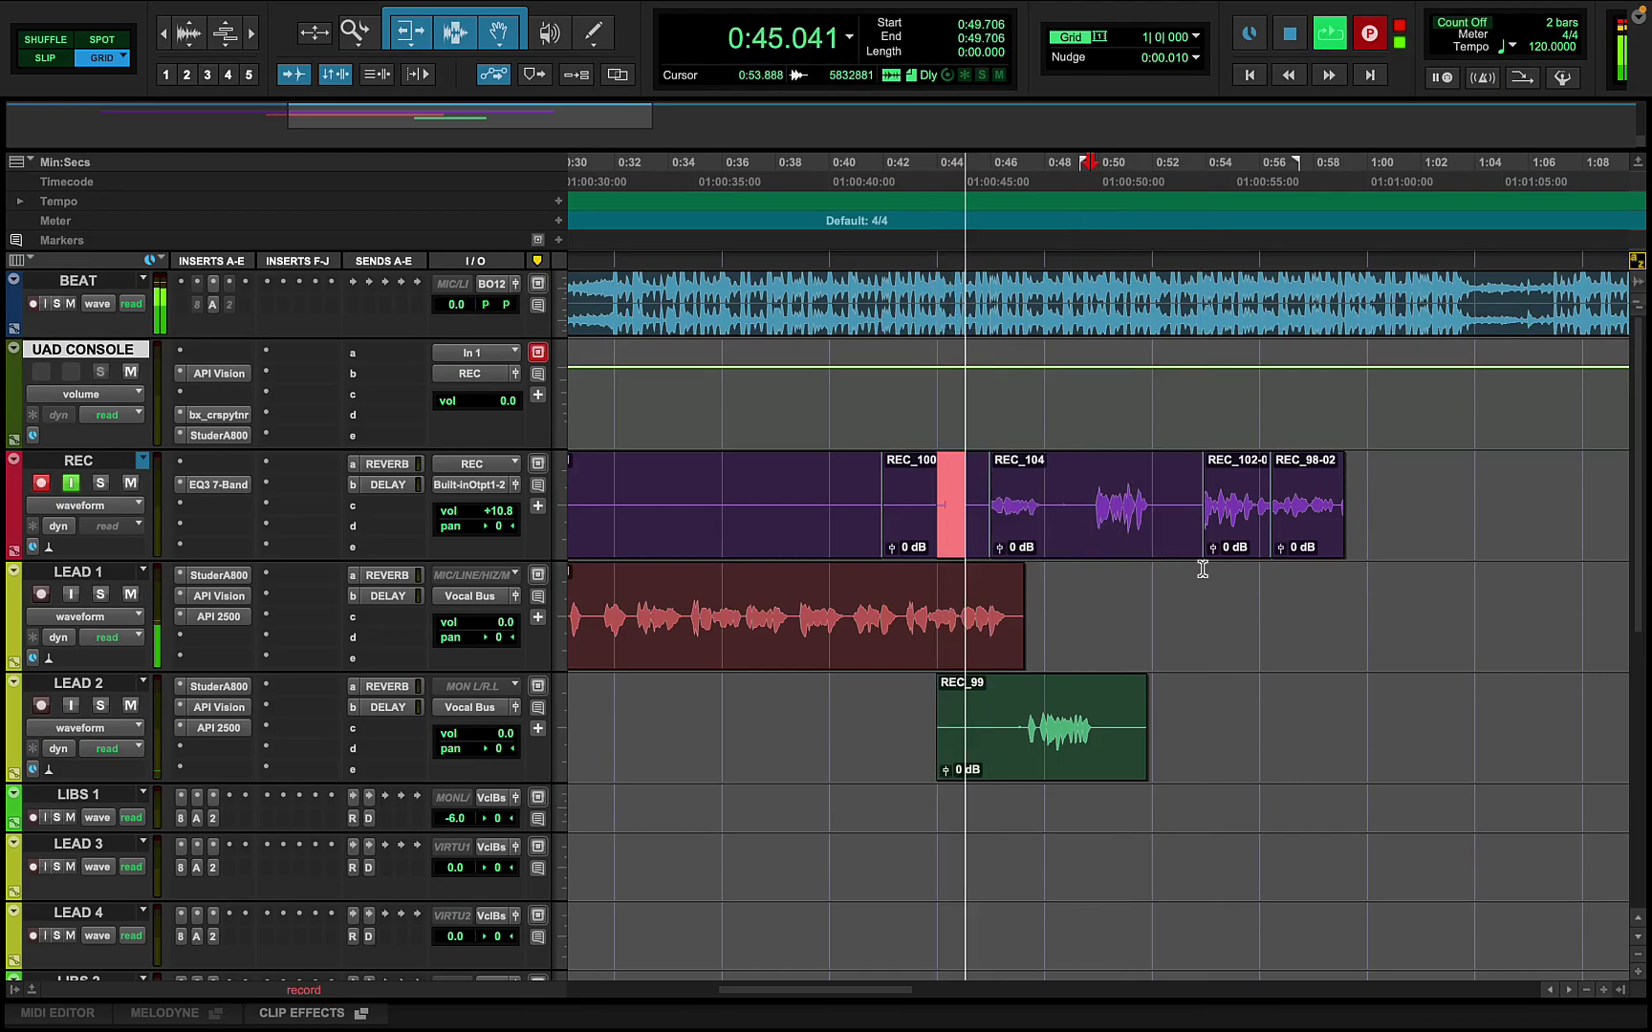
key(a)
click(1147, 593)
drag(1143, 559, 1143, 670)
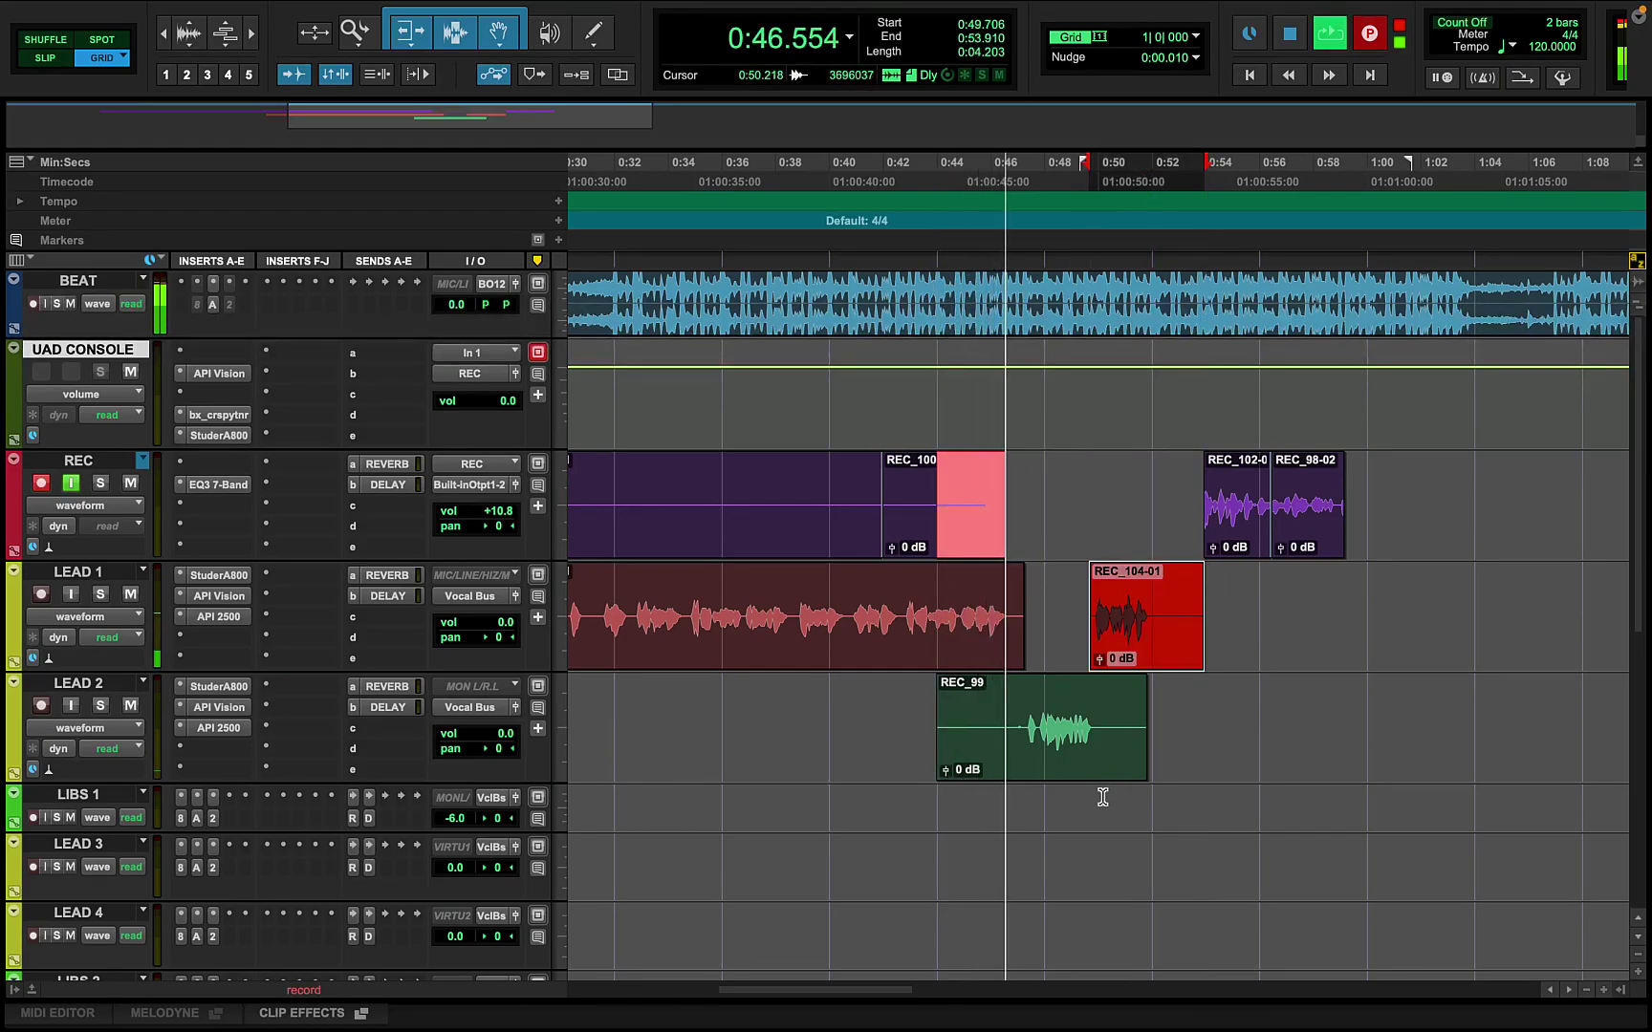
Trim the end of the REC_99 clip on LEAD 2 at about 0:50.2
click(1106, 707)
key(s)
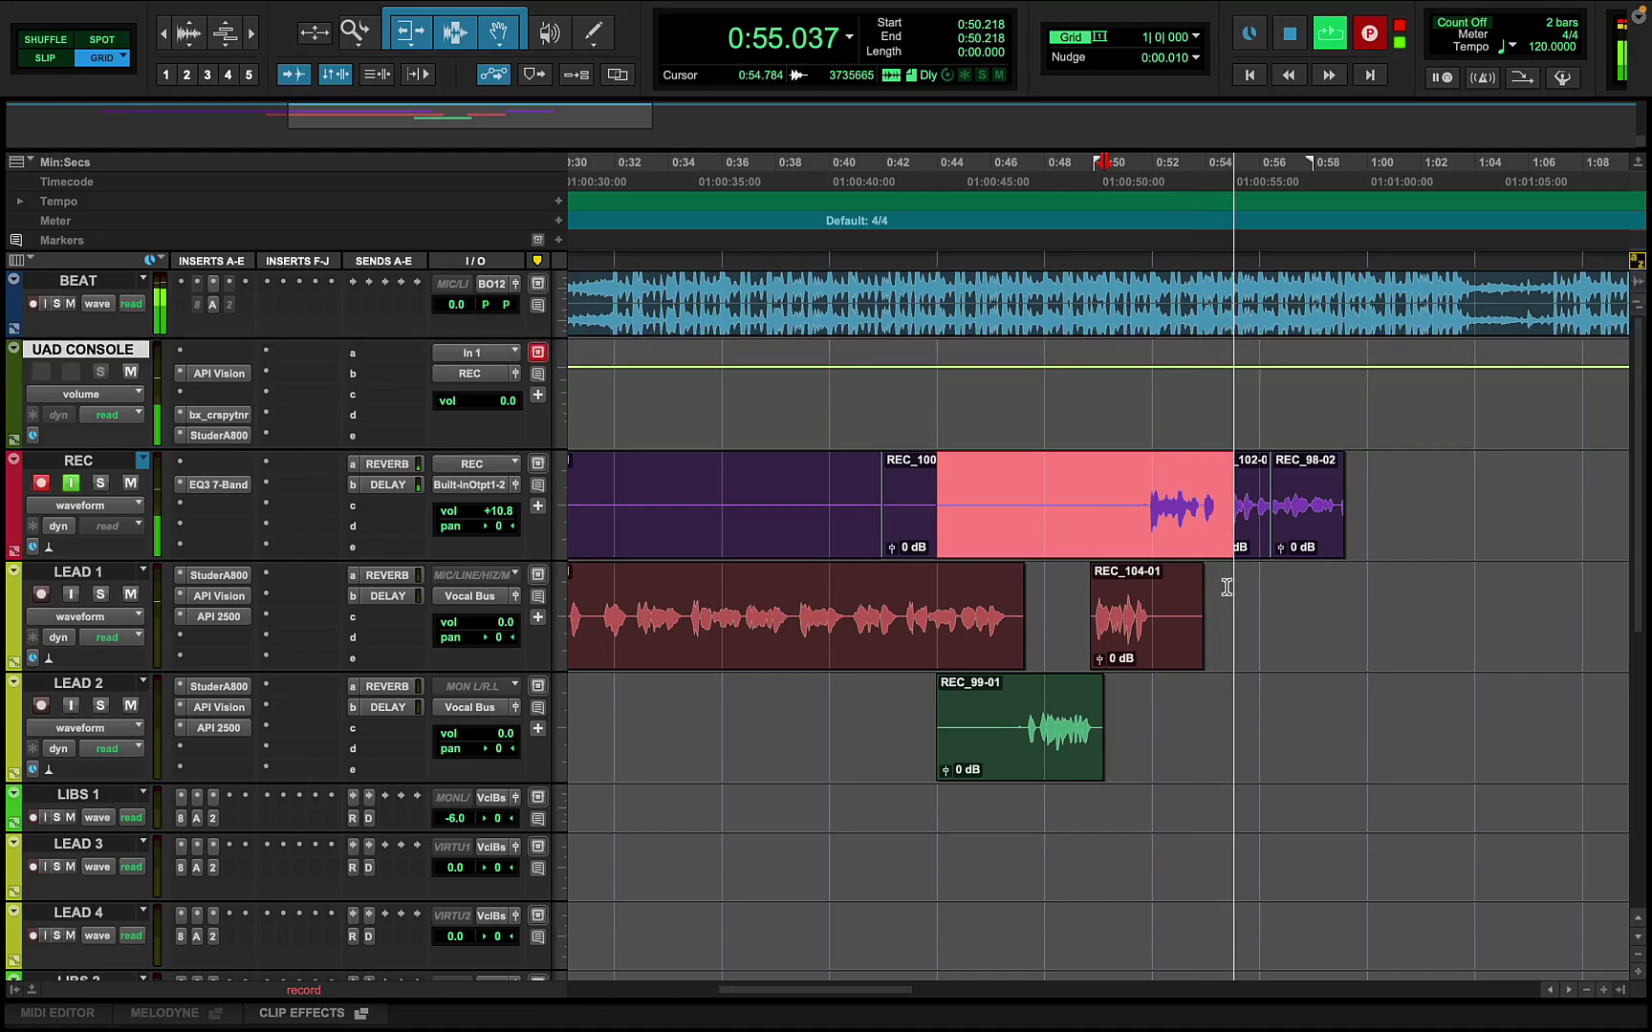
Record a take from 0:48, move its vocal phrase onto LEAD 2 and trim the phrase's end at about 0:53.93
click(1014, 183)
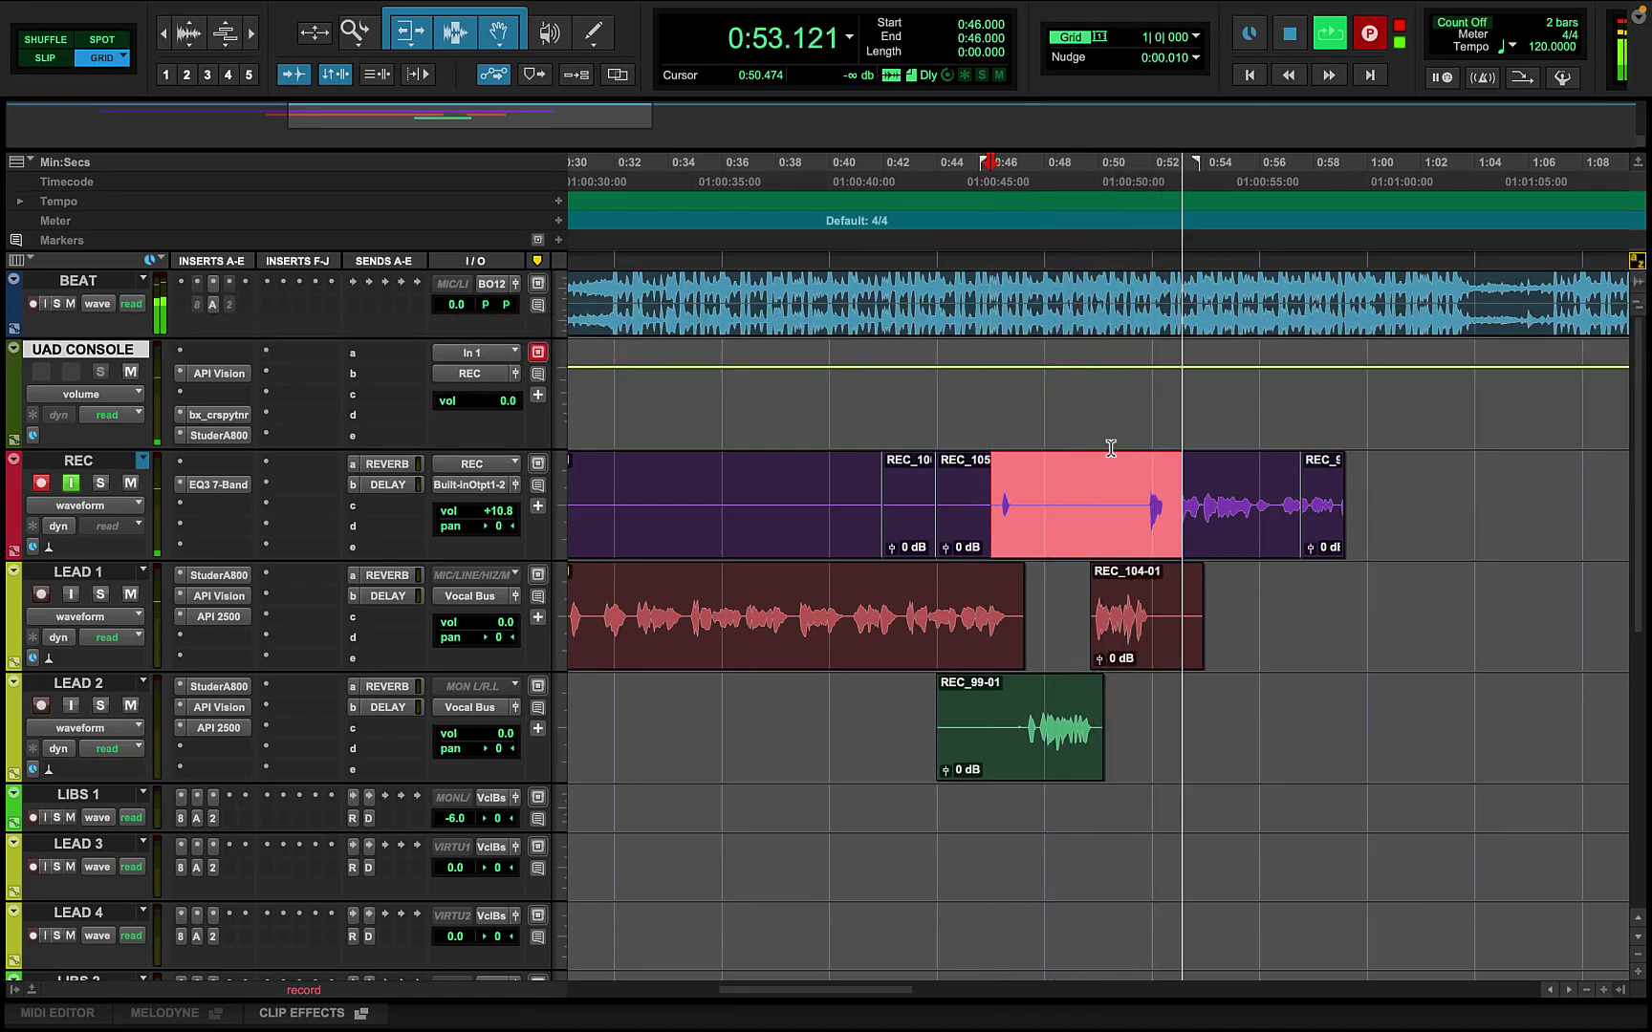
click(1065, 172)
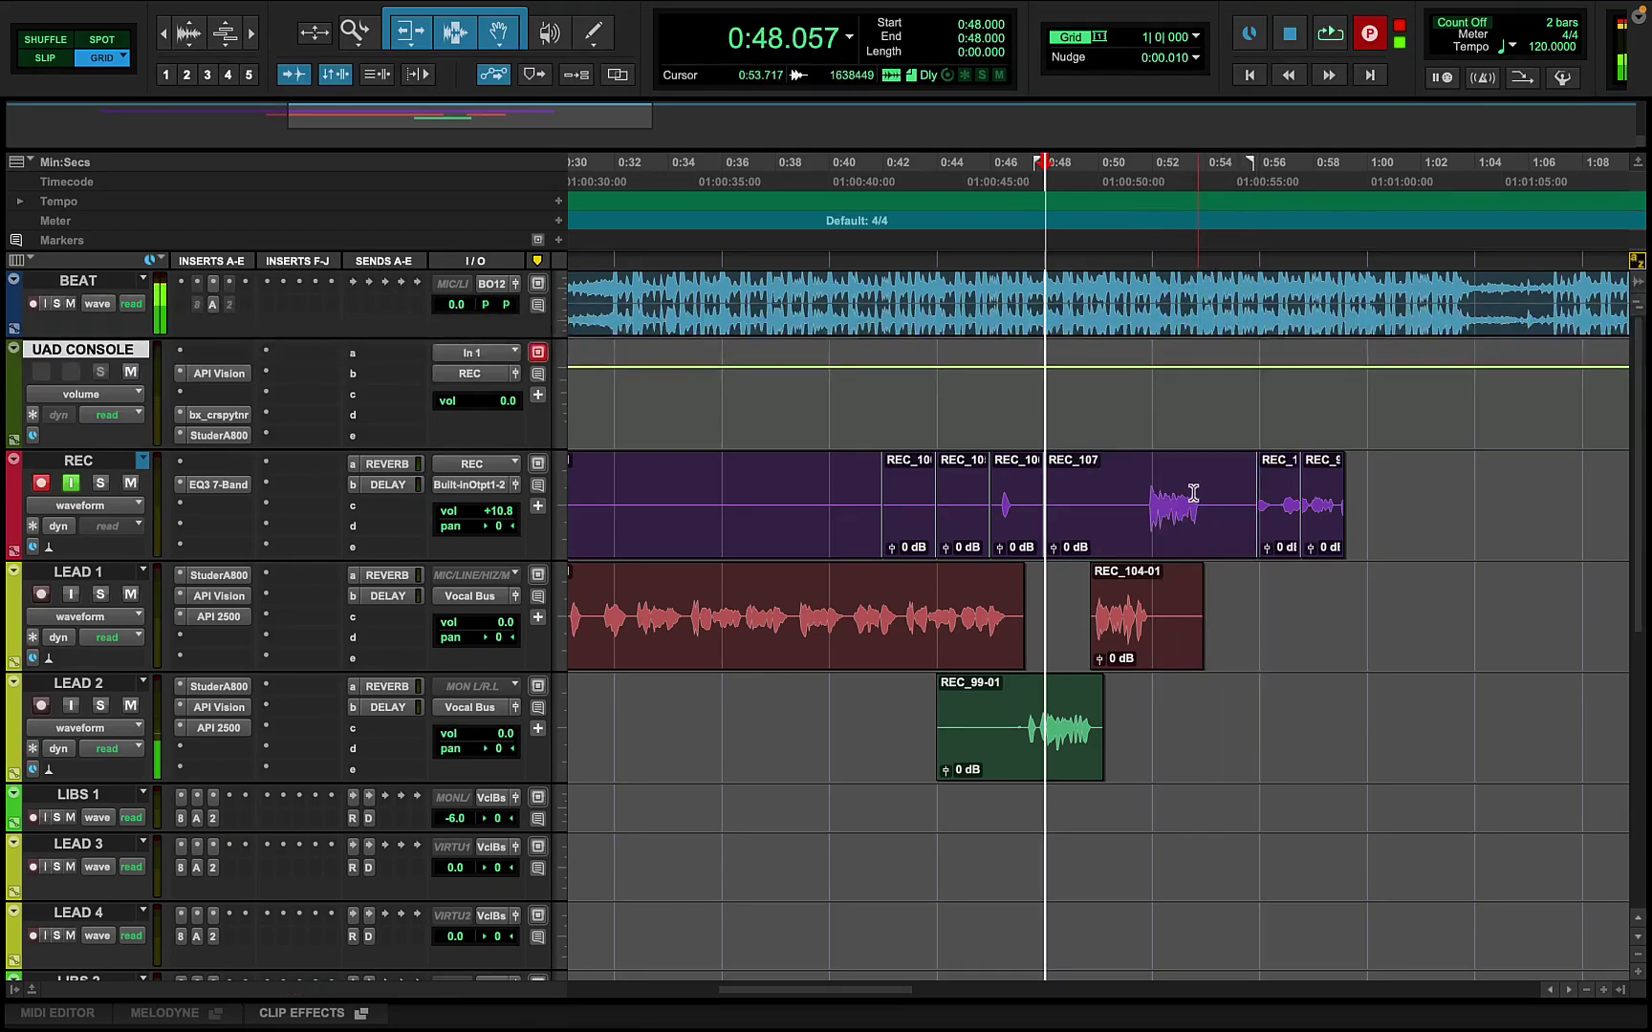
click(1137, 491)
drag(1137, 492, 1256, 493)
drag(1173, 534, 1206, 714)
click(1205, 714)
key(s)
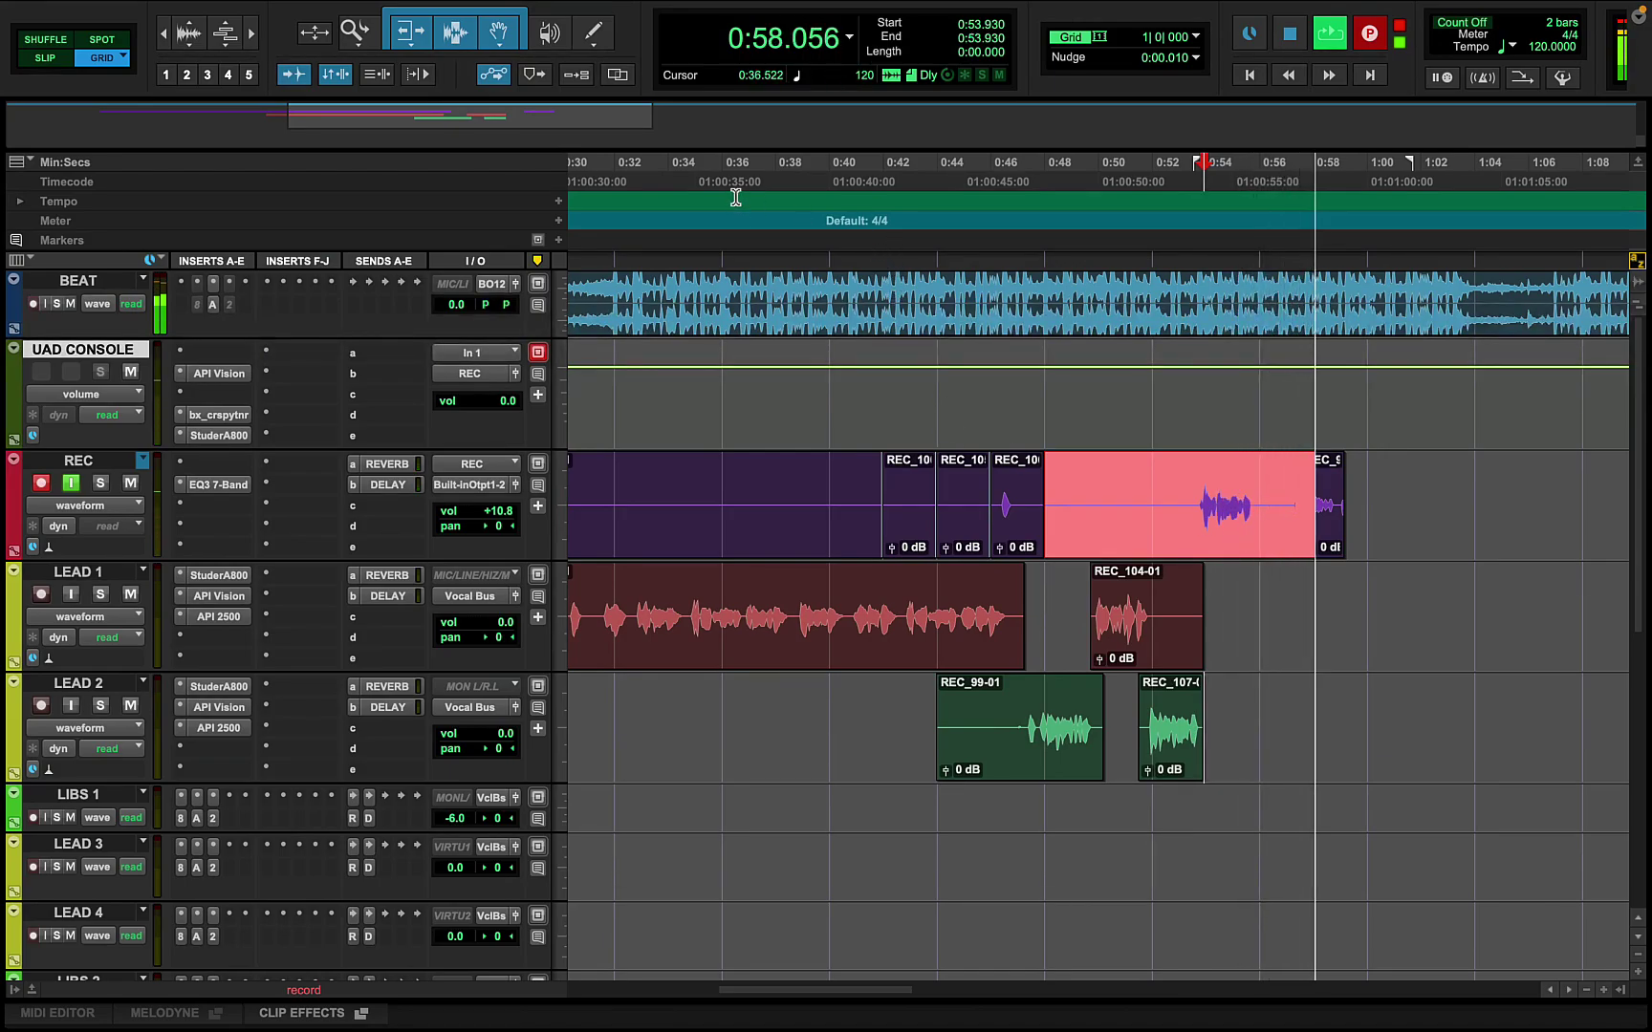
Restart recording on the REC track from 0:28
key(r)
click(800, 186)
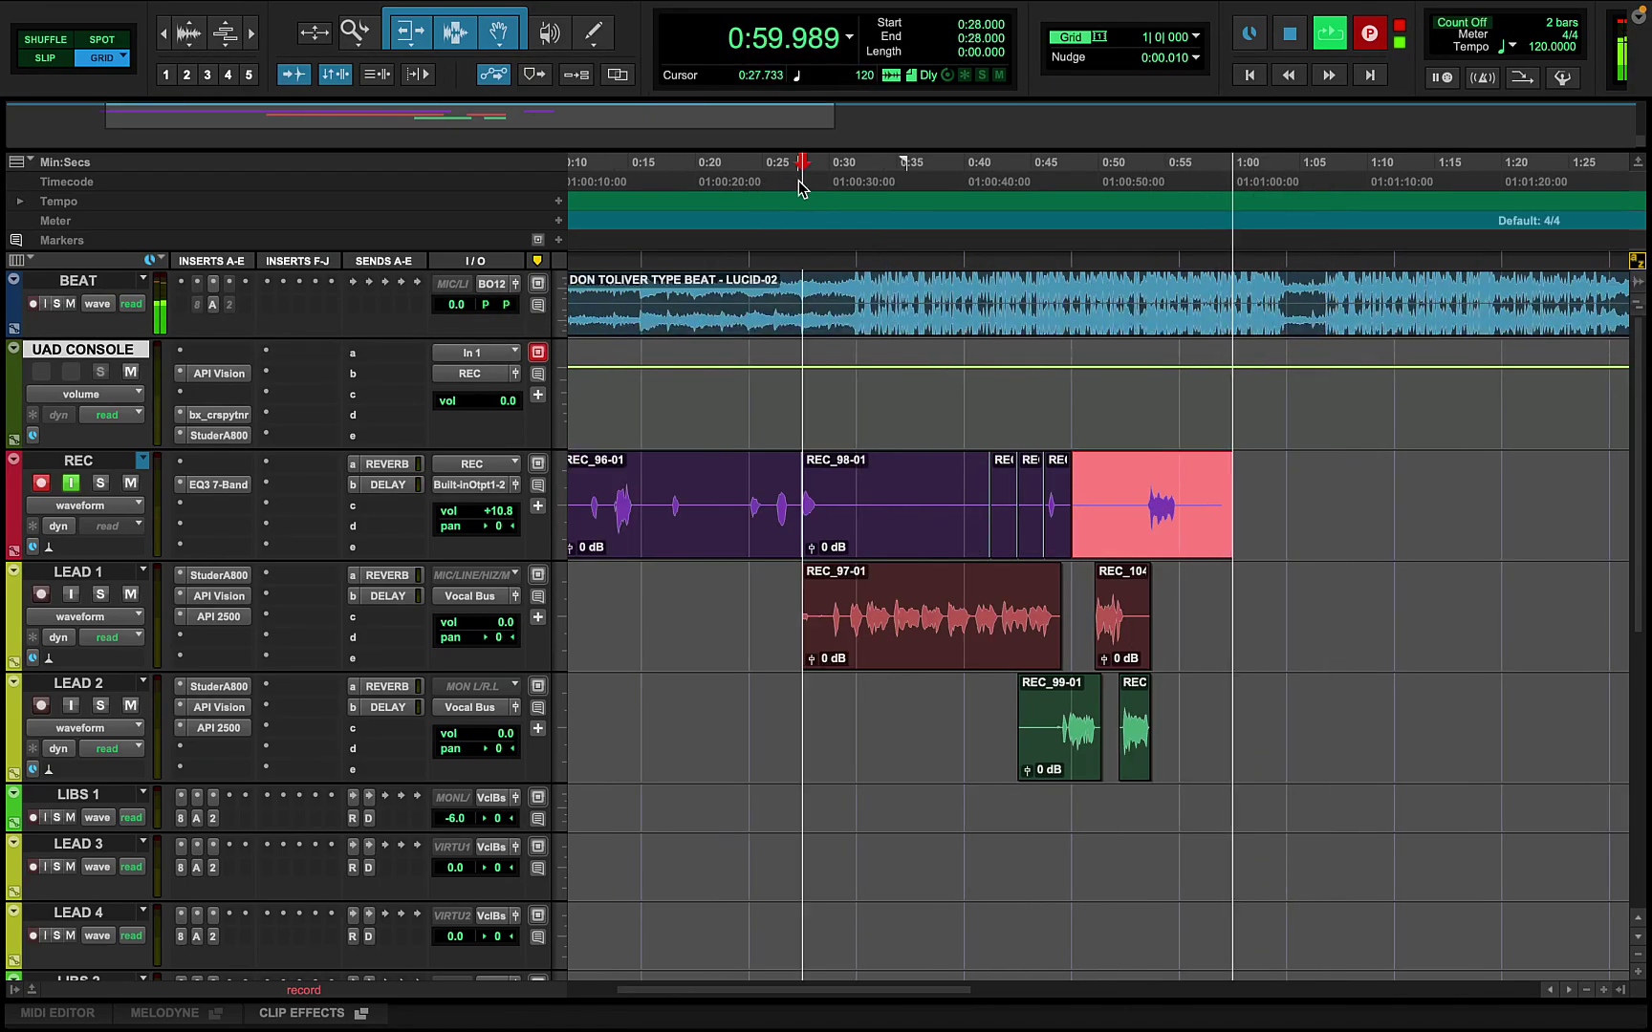
key(space)
key(super+space)
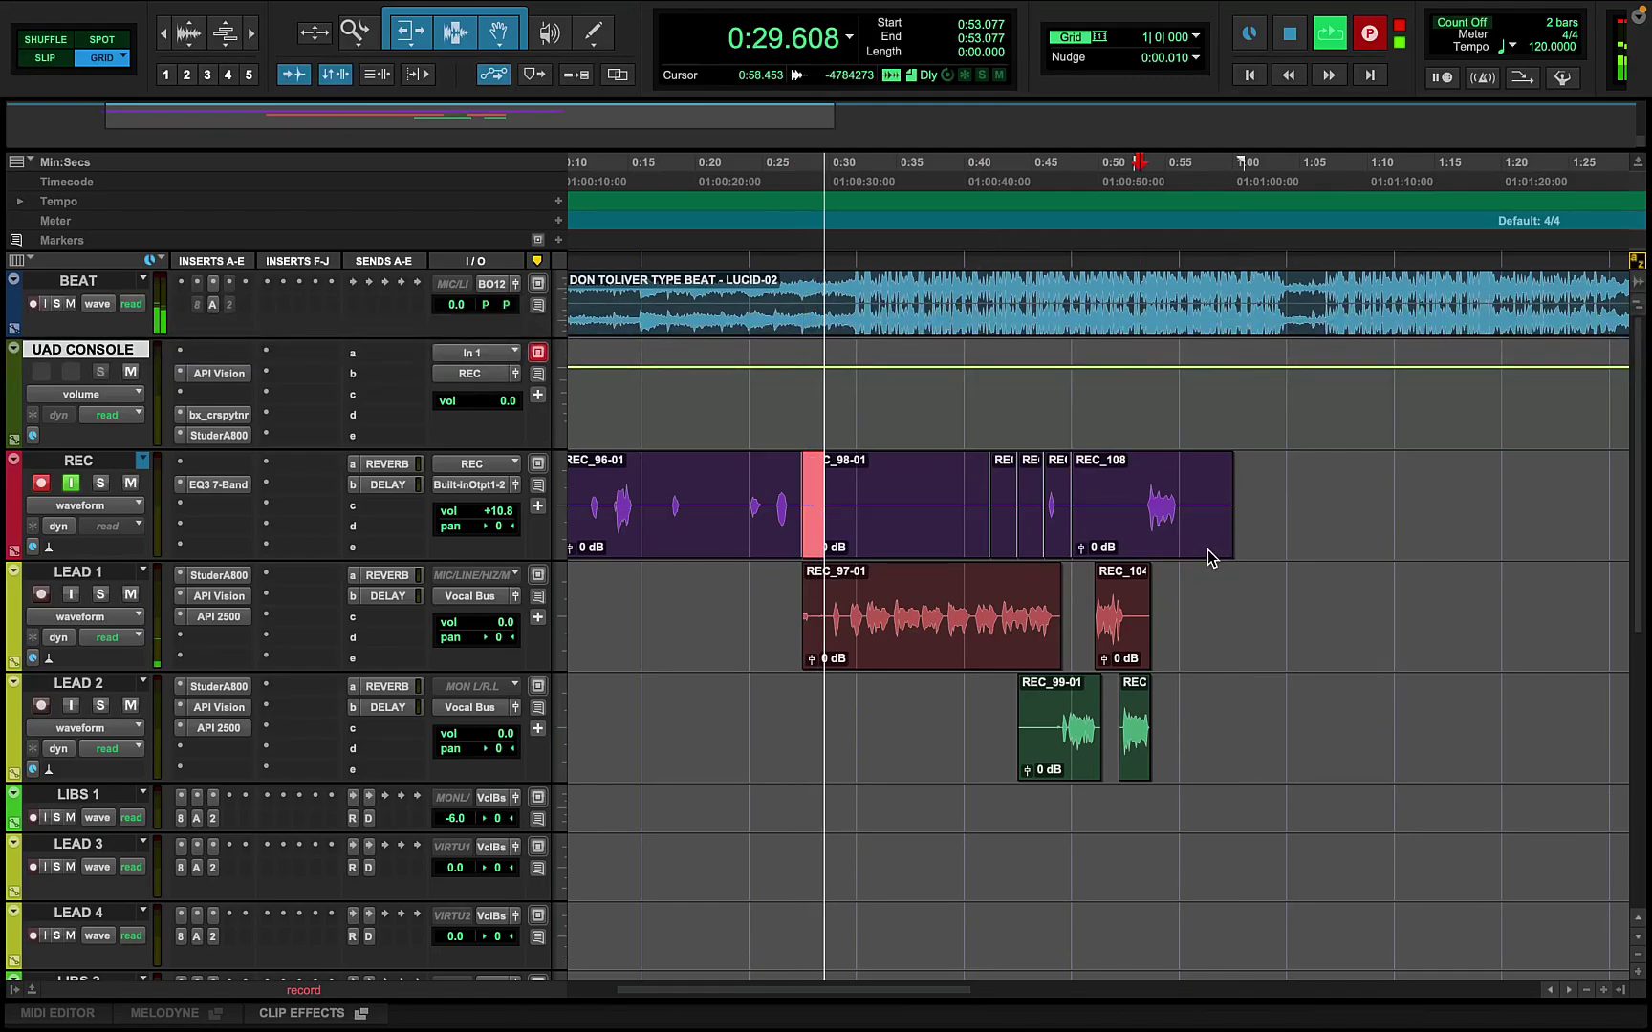
Move the REC_108 phrase onto LEAD 1 from about 0:53.1 and duplicate the 0:48–0:56 section of LEAD 1 and LEAD 2
drag(1208, 556, 1161, 627)
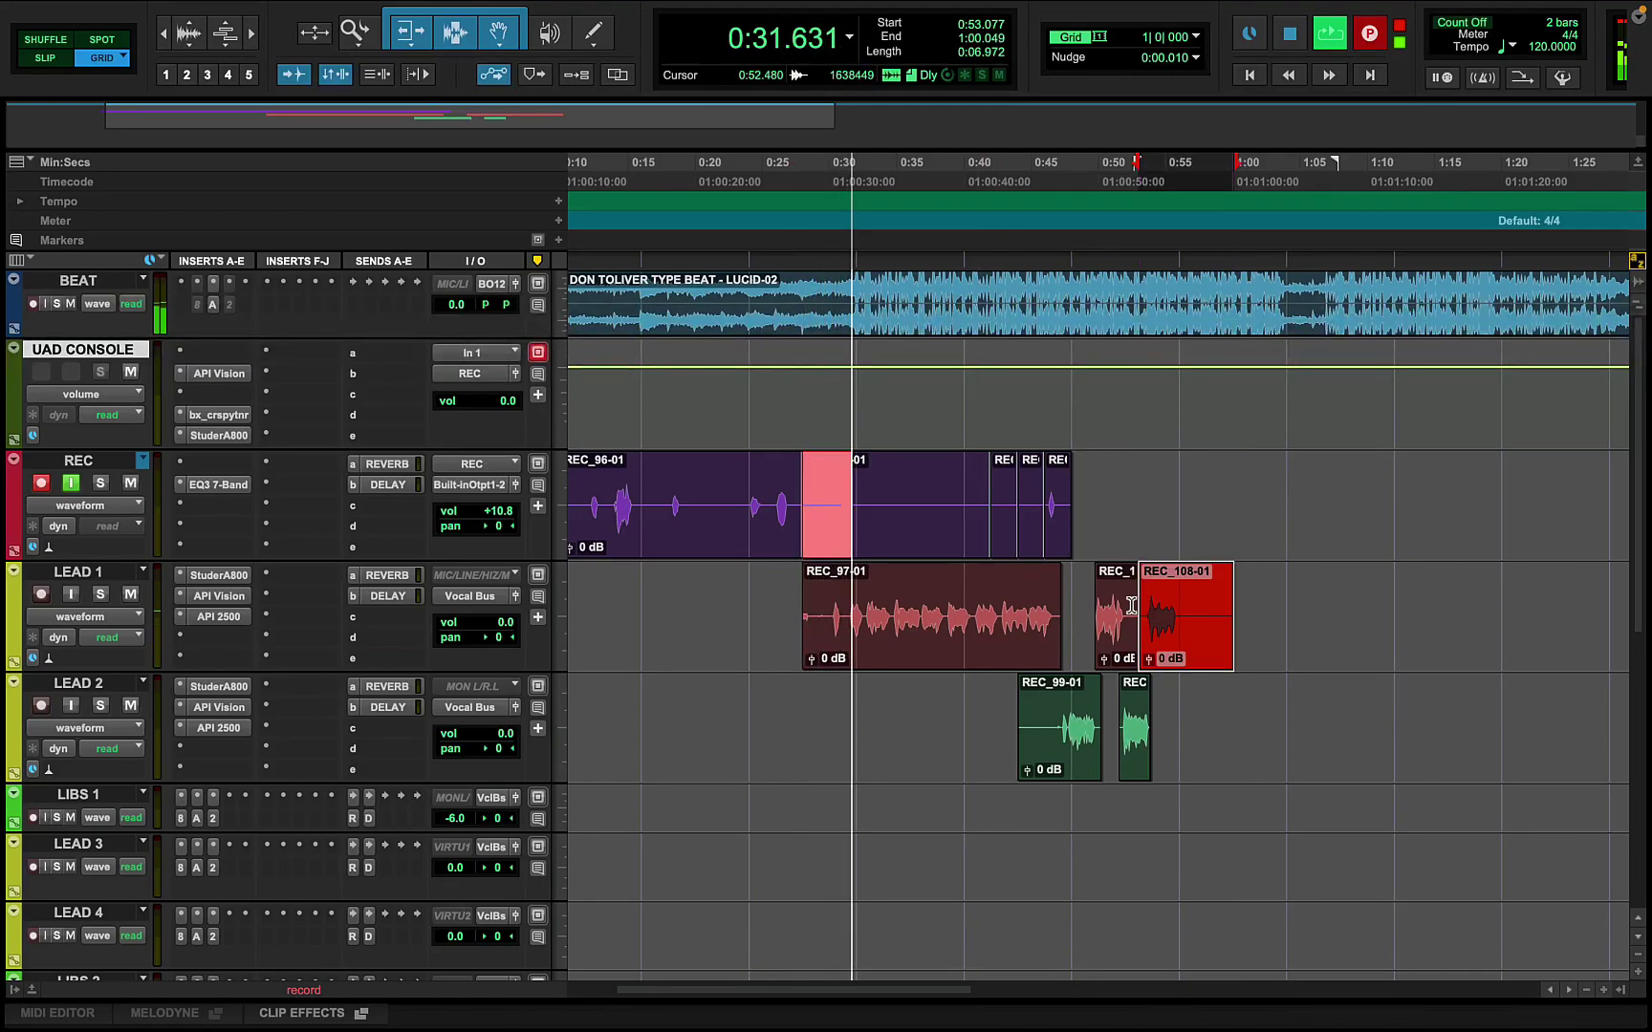
click(1118, 631)
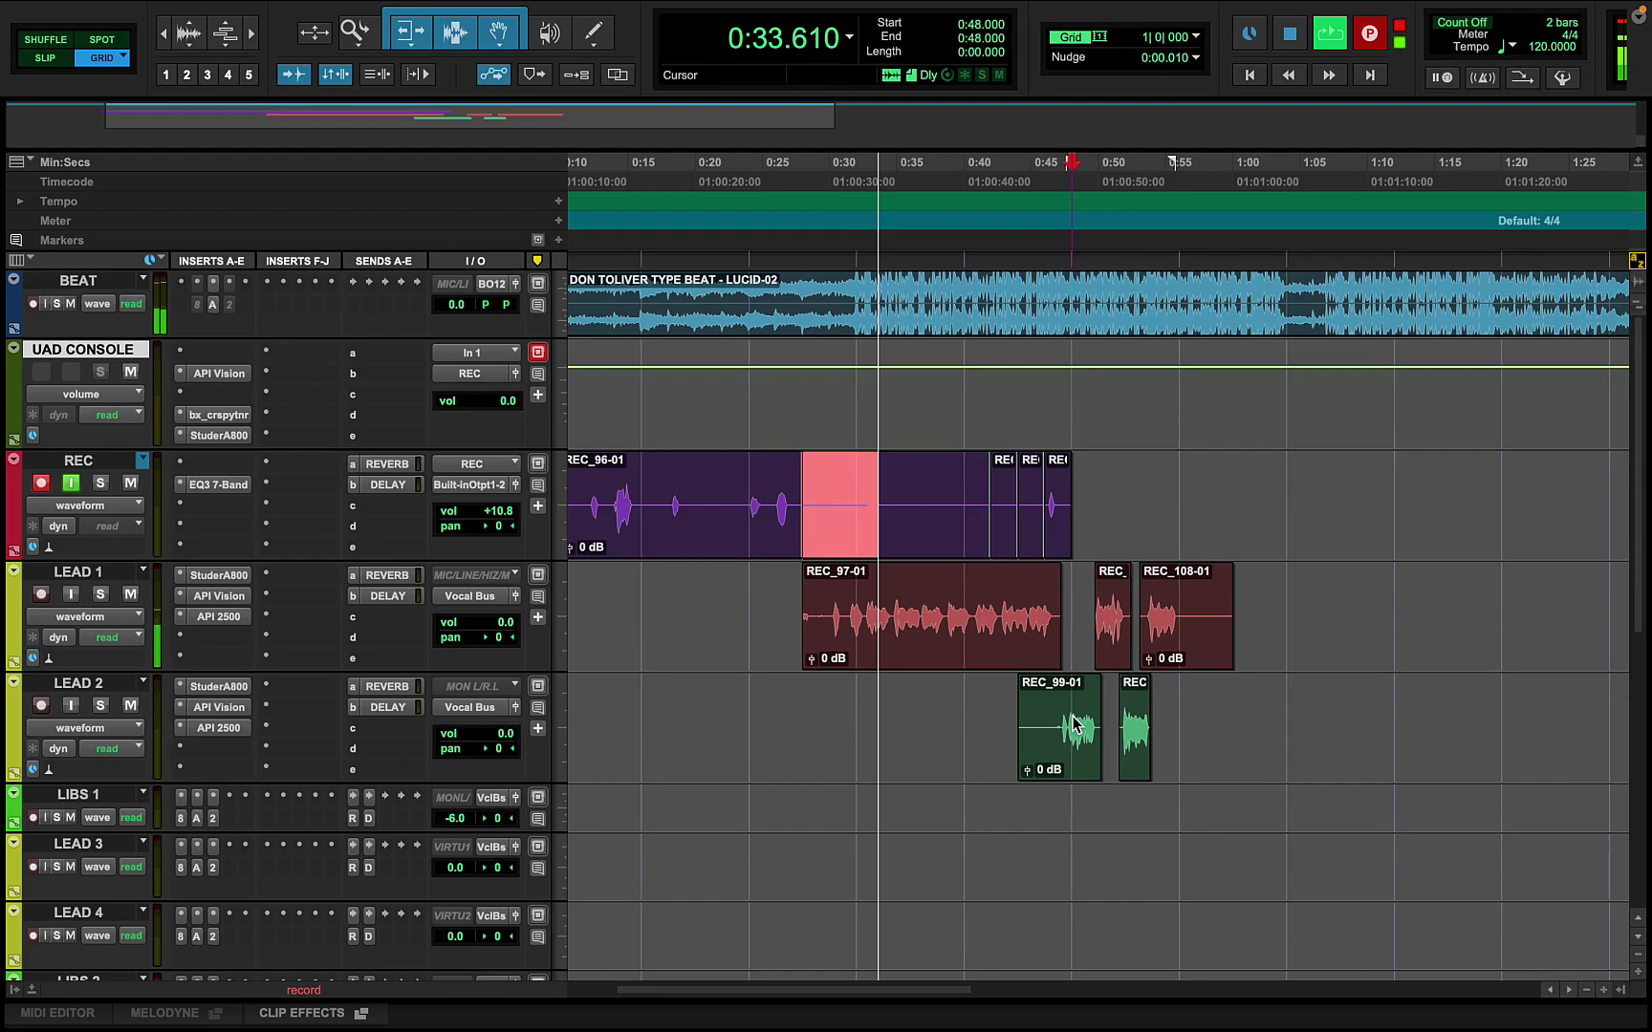
drag(1072, 724, 1188, 647)
key(super+d)
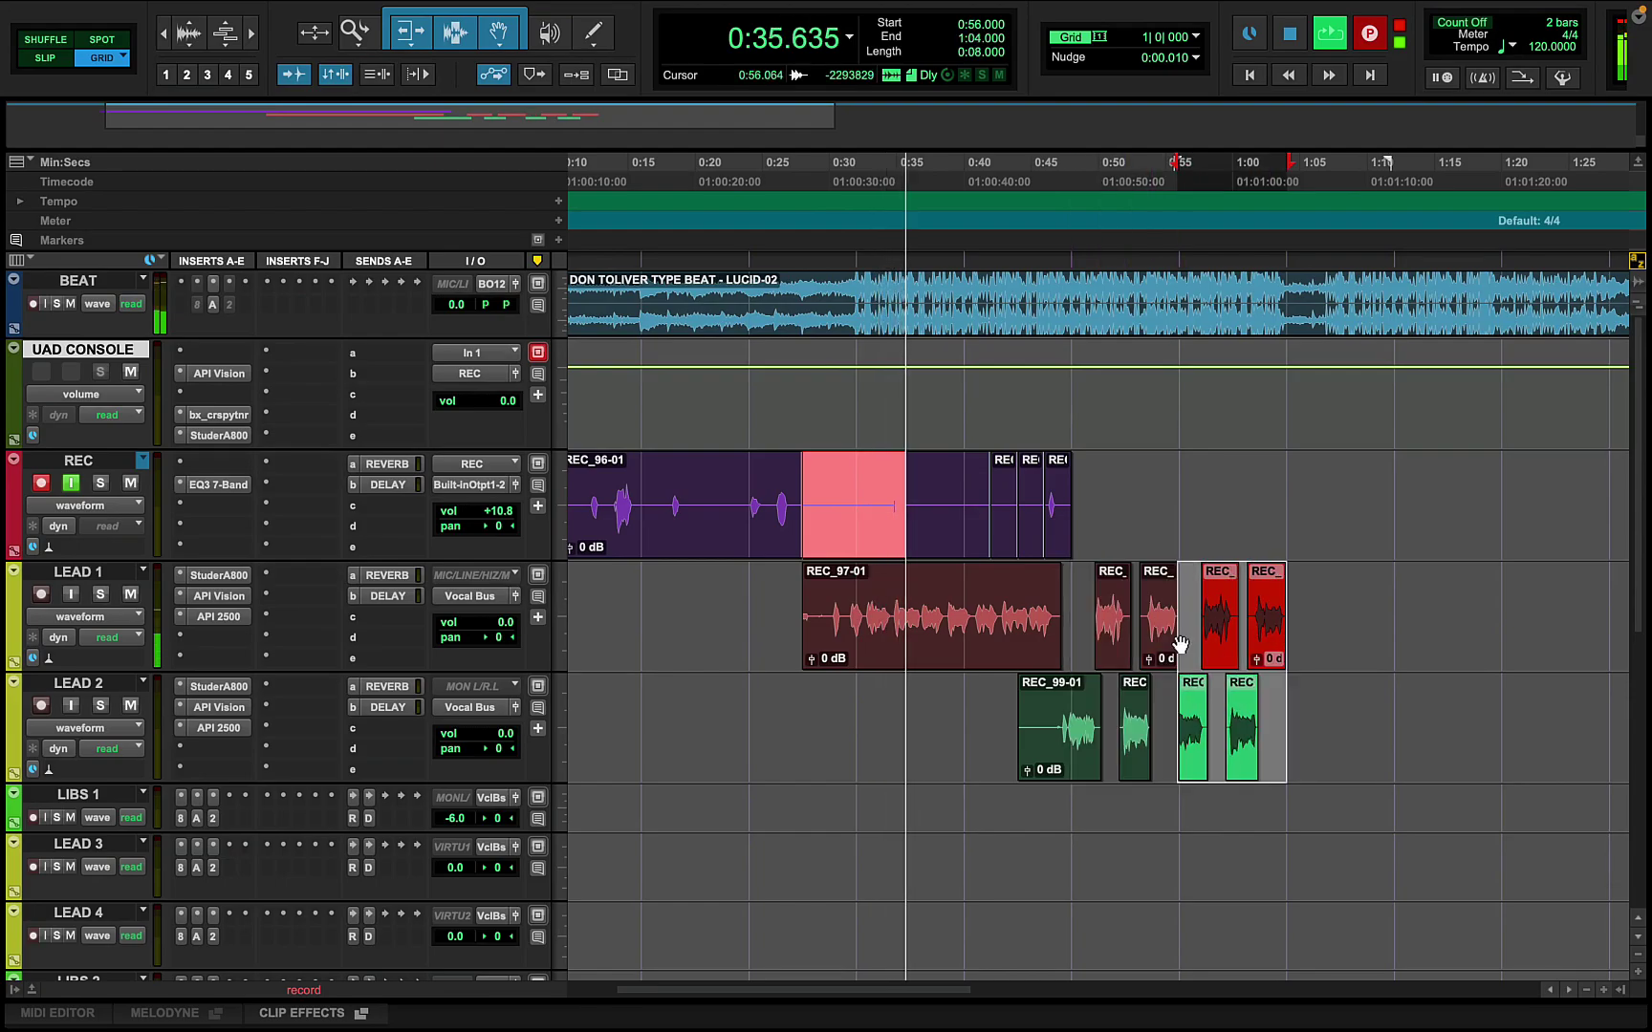
Extend the start of the duplicated REC_99-03 clip on LEAD 2 back to about 0:55.68
click(1190, 635)
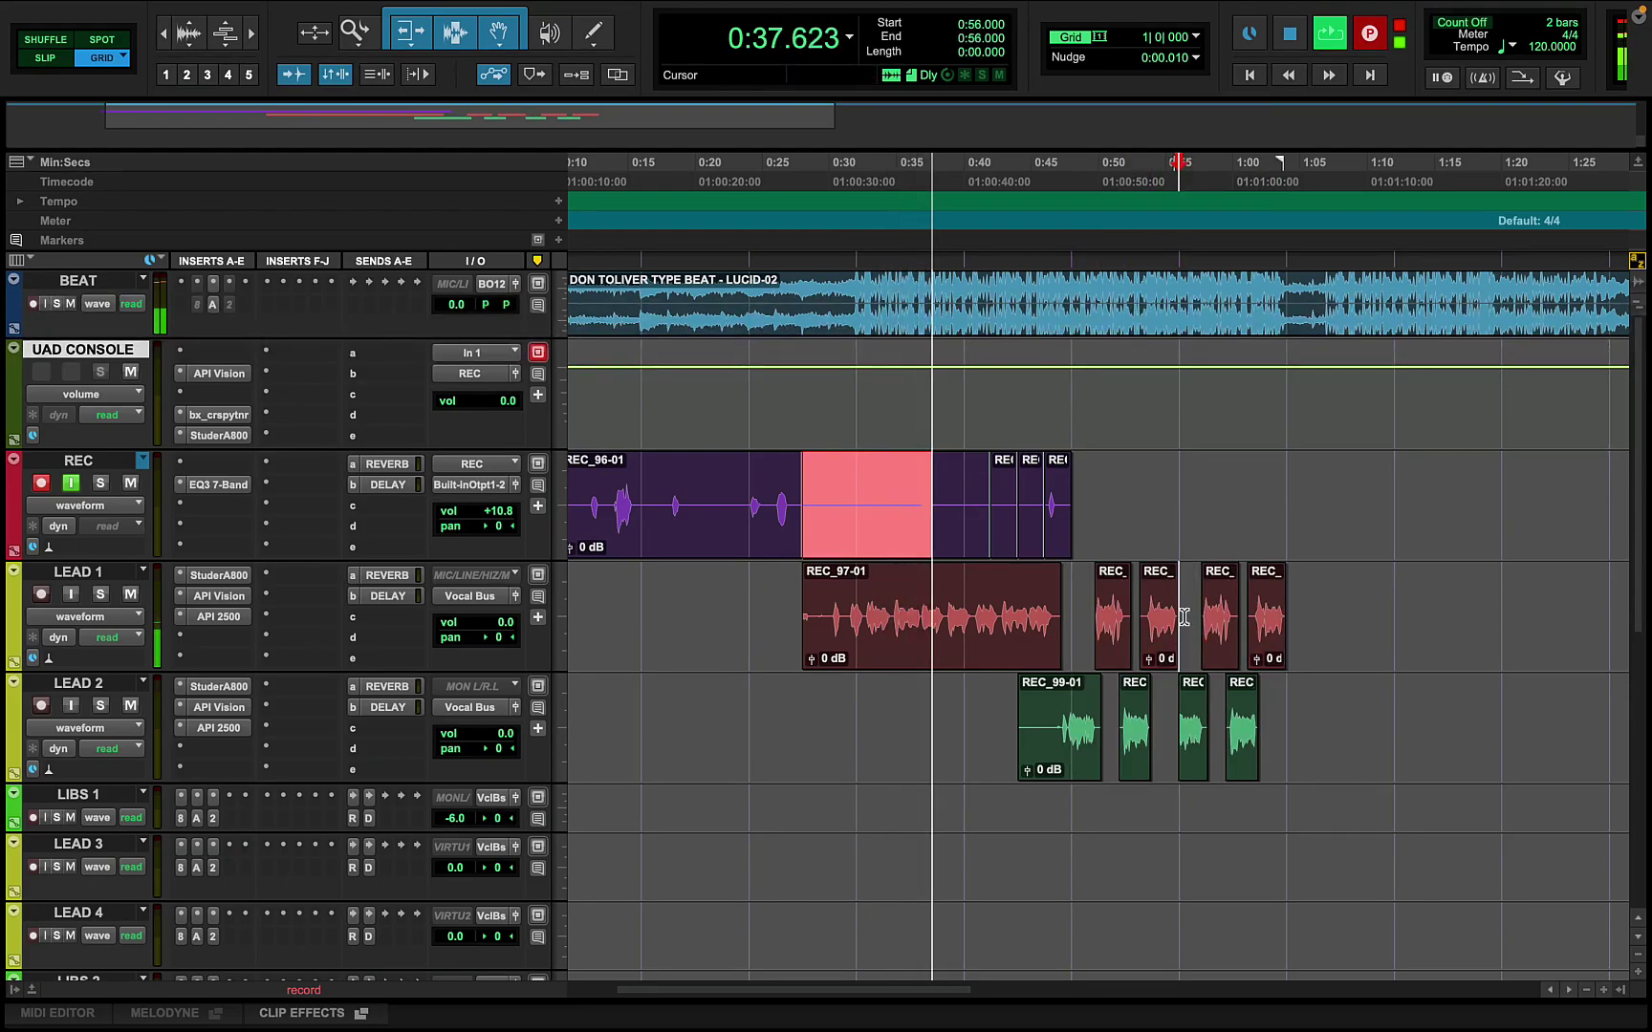
key(super+])
key(super+])
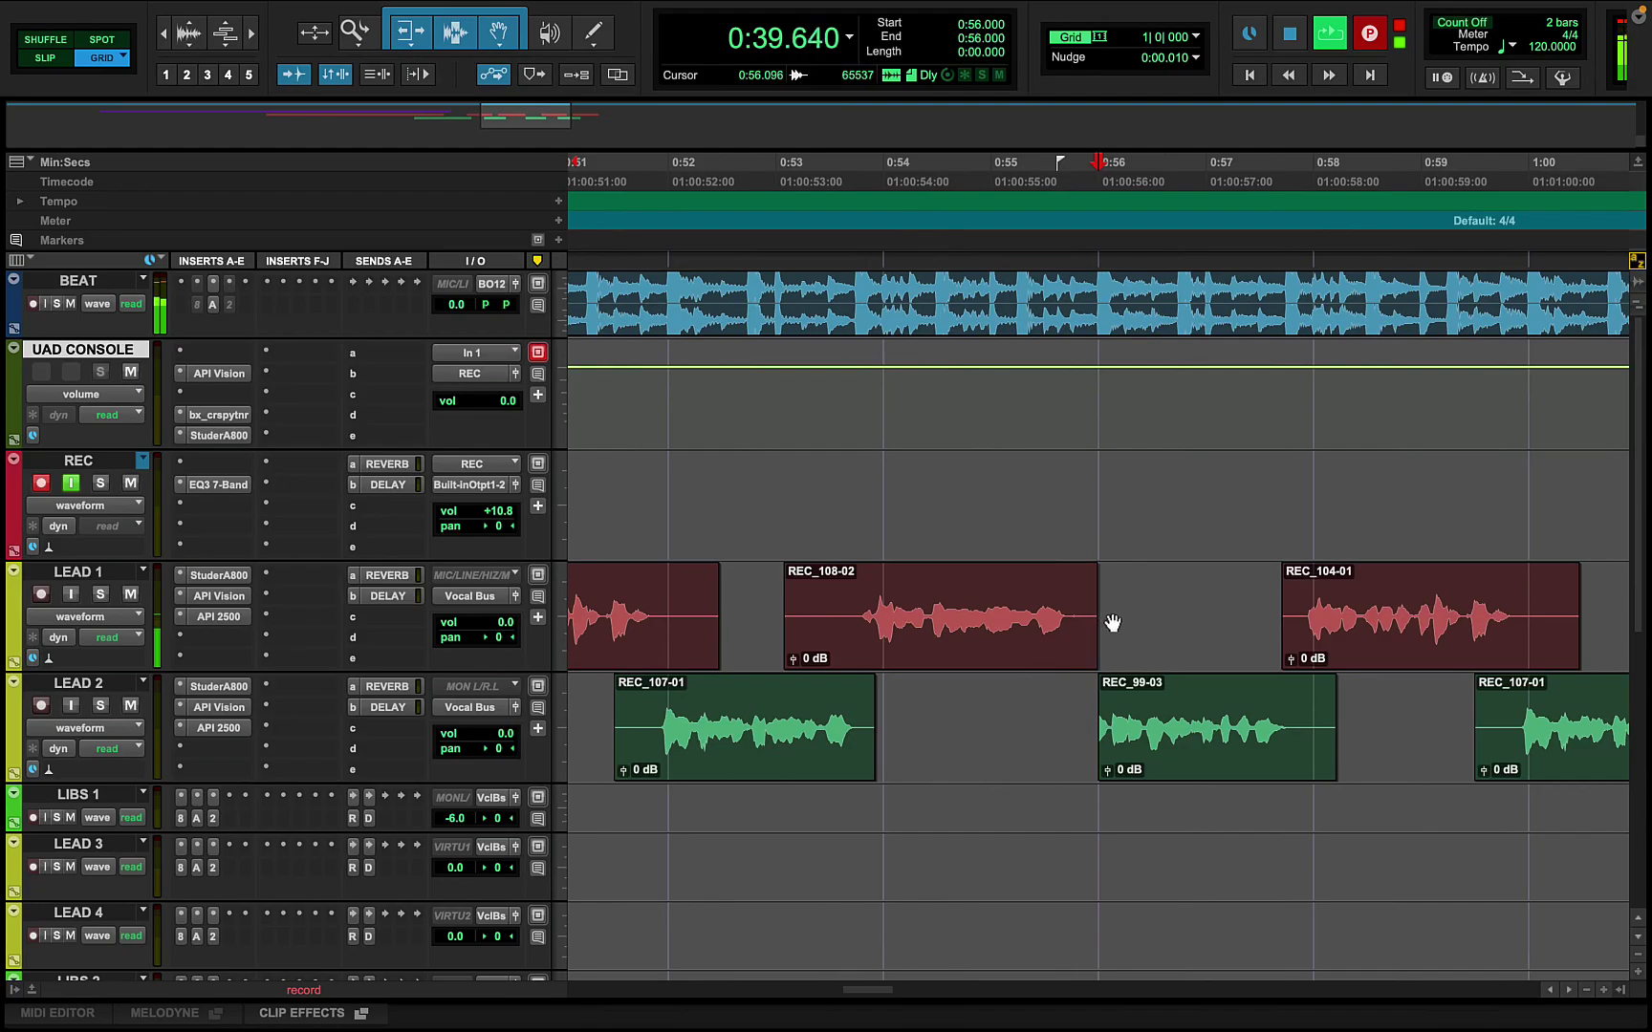
drag(1103, 723, 1064, 723)
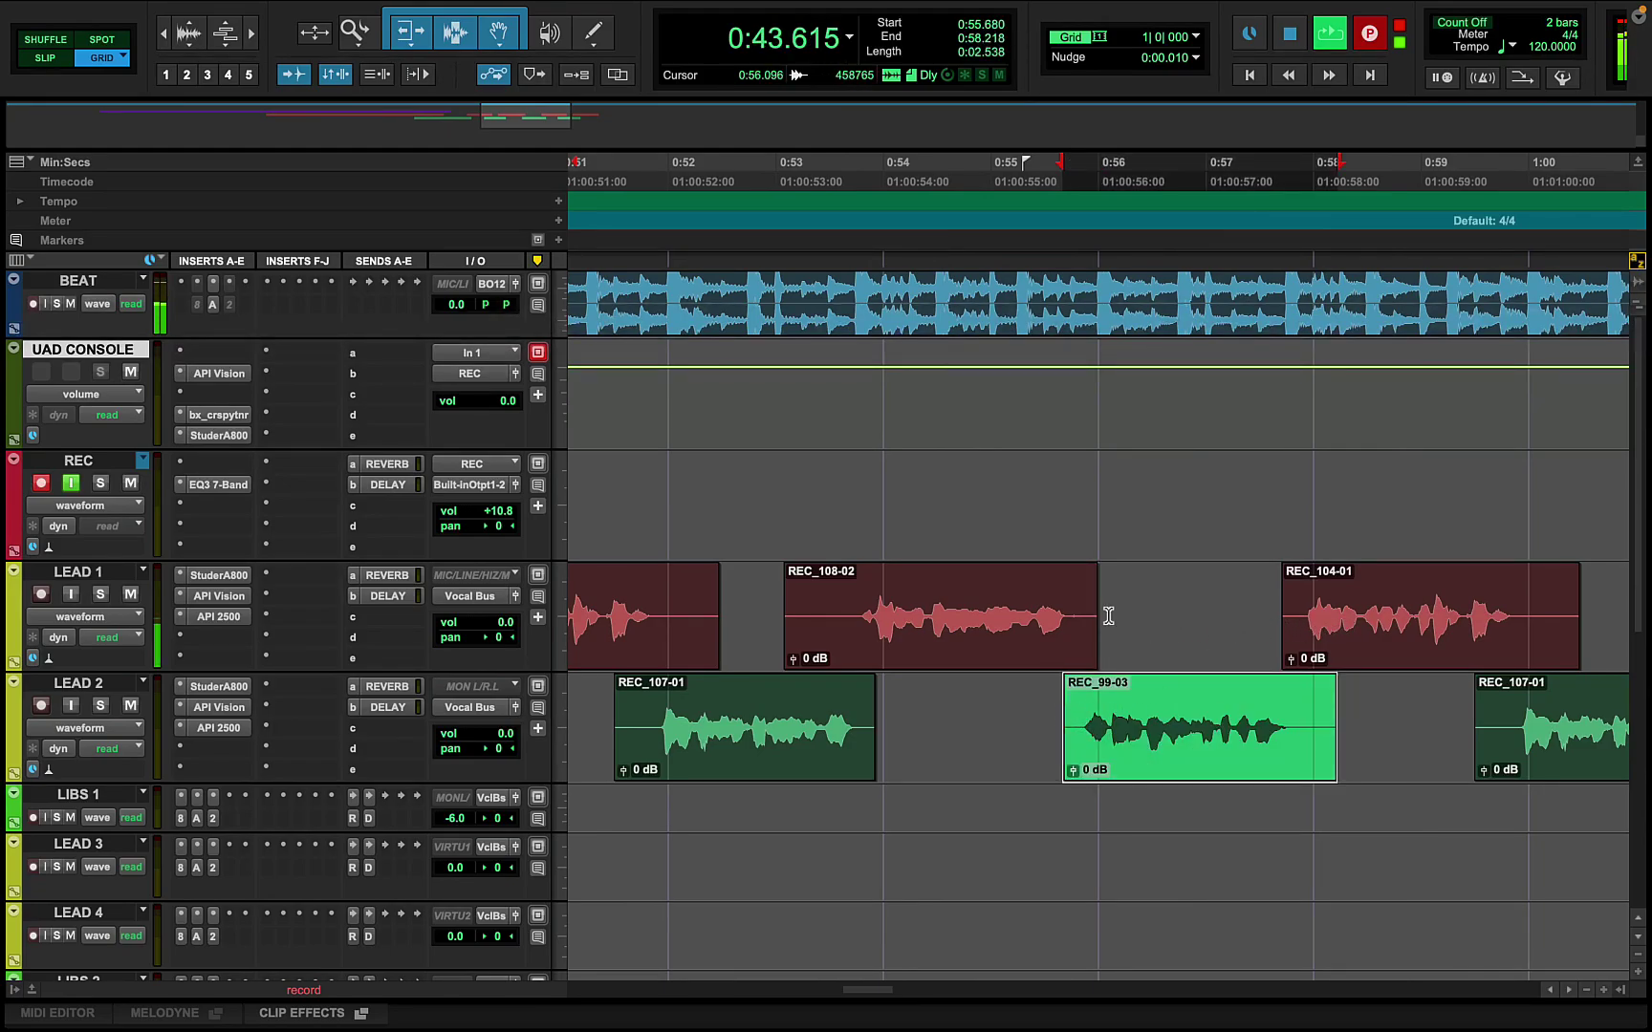
key(super+[)
key(super+[)
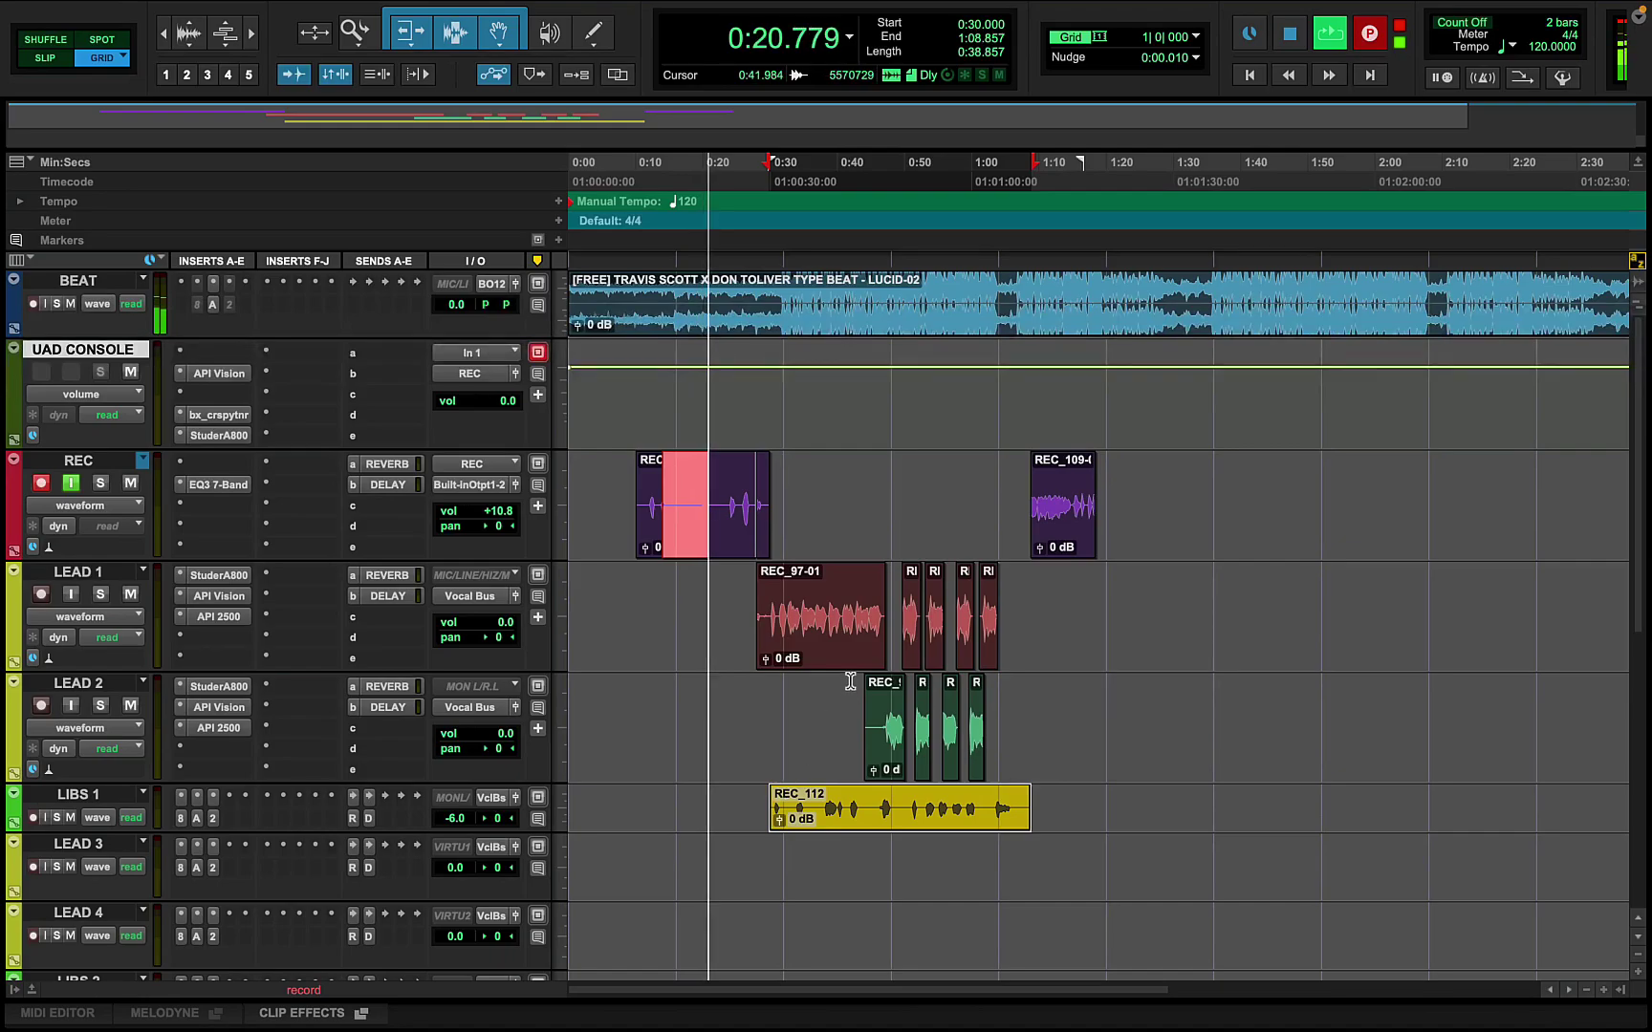
Trim the start of REC_97-01 on LEAD 1 at about 0:29.82 and add a fade-in of about 0.3 s
key(ctrl+bracketright)
key(ctrl+bracketright)
click(1095, 593)
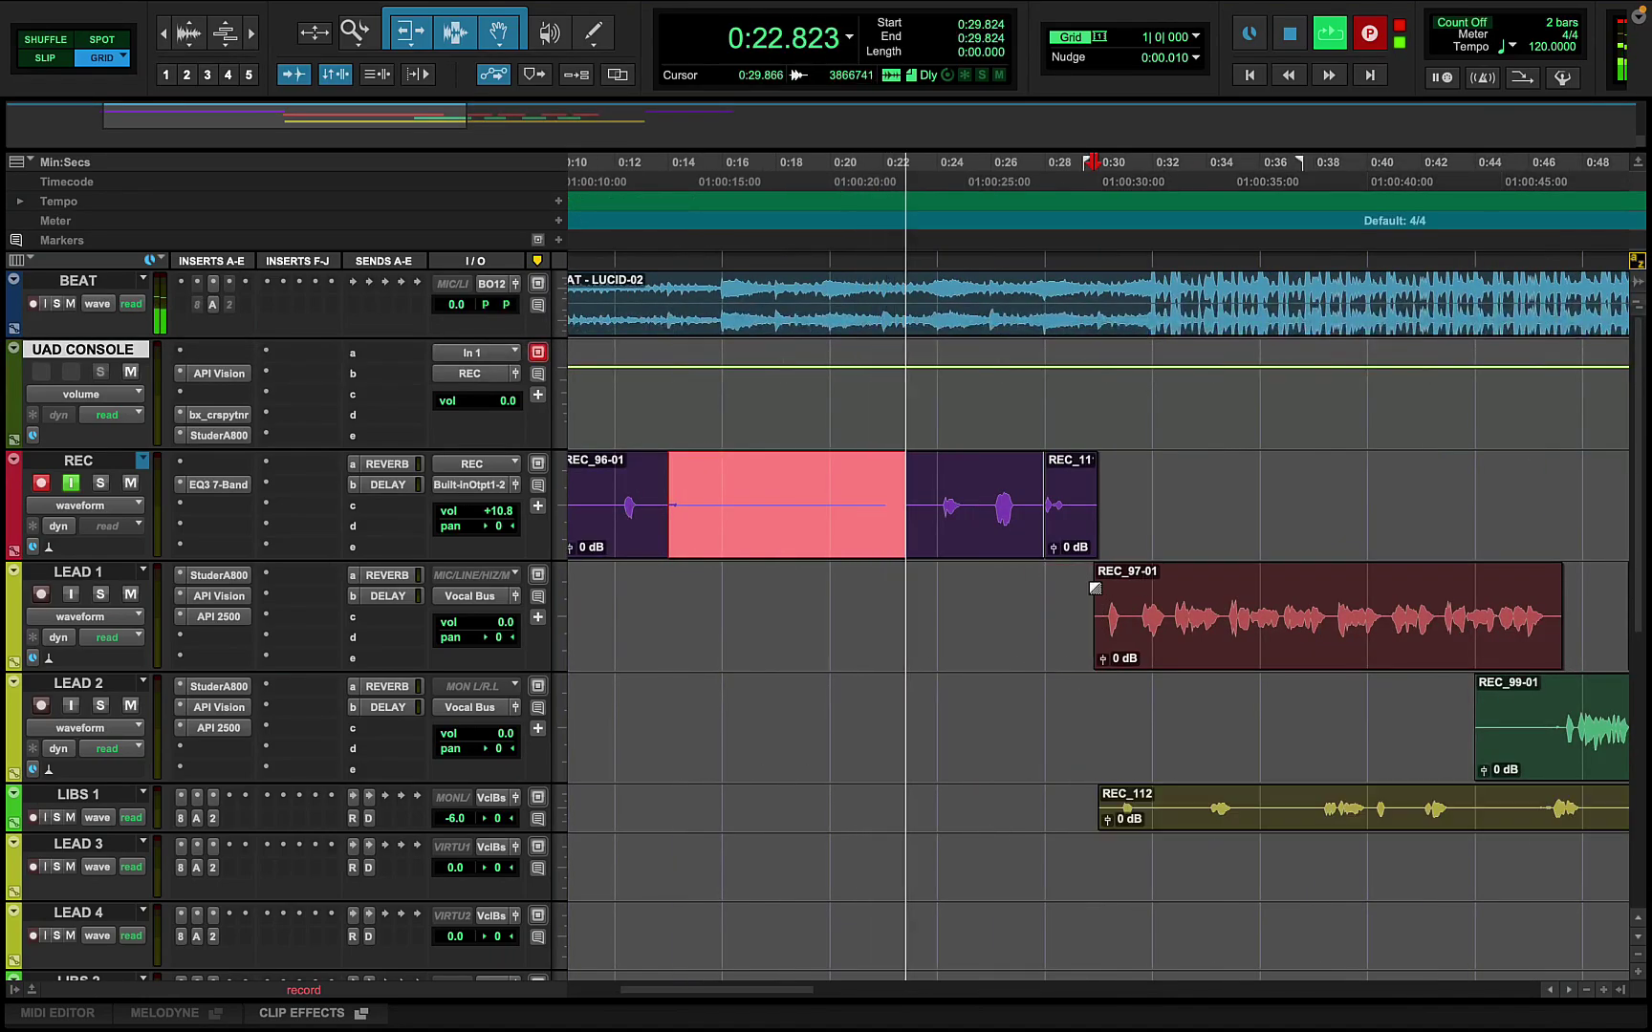
drag(1095, 590, 1102, 593)
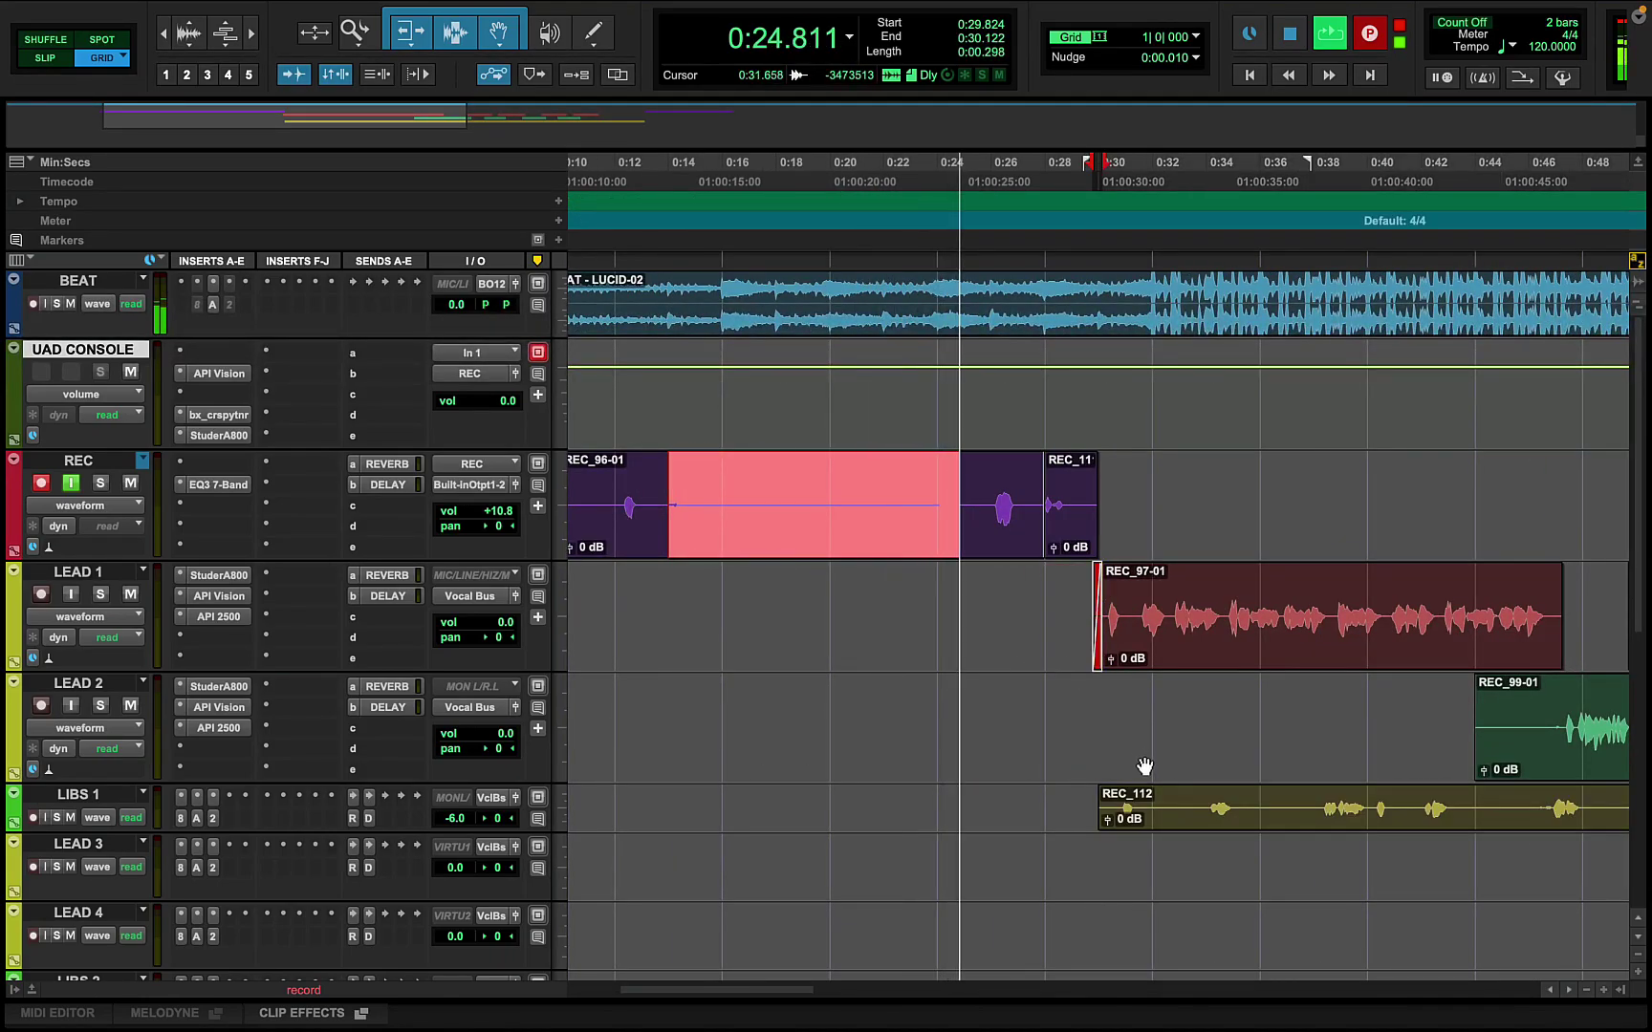
key(ctrl+bracketleft)
key(ctrl+bracketleft)
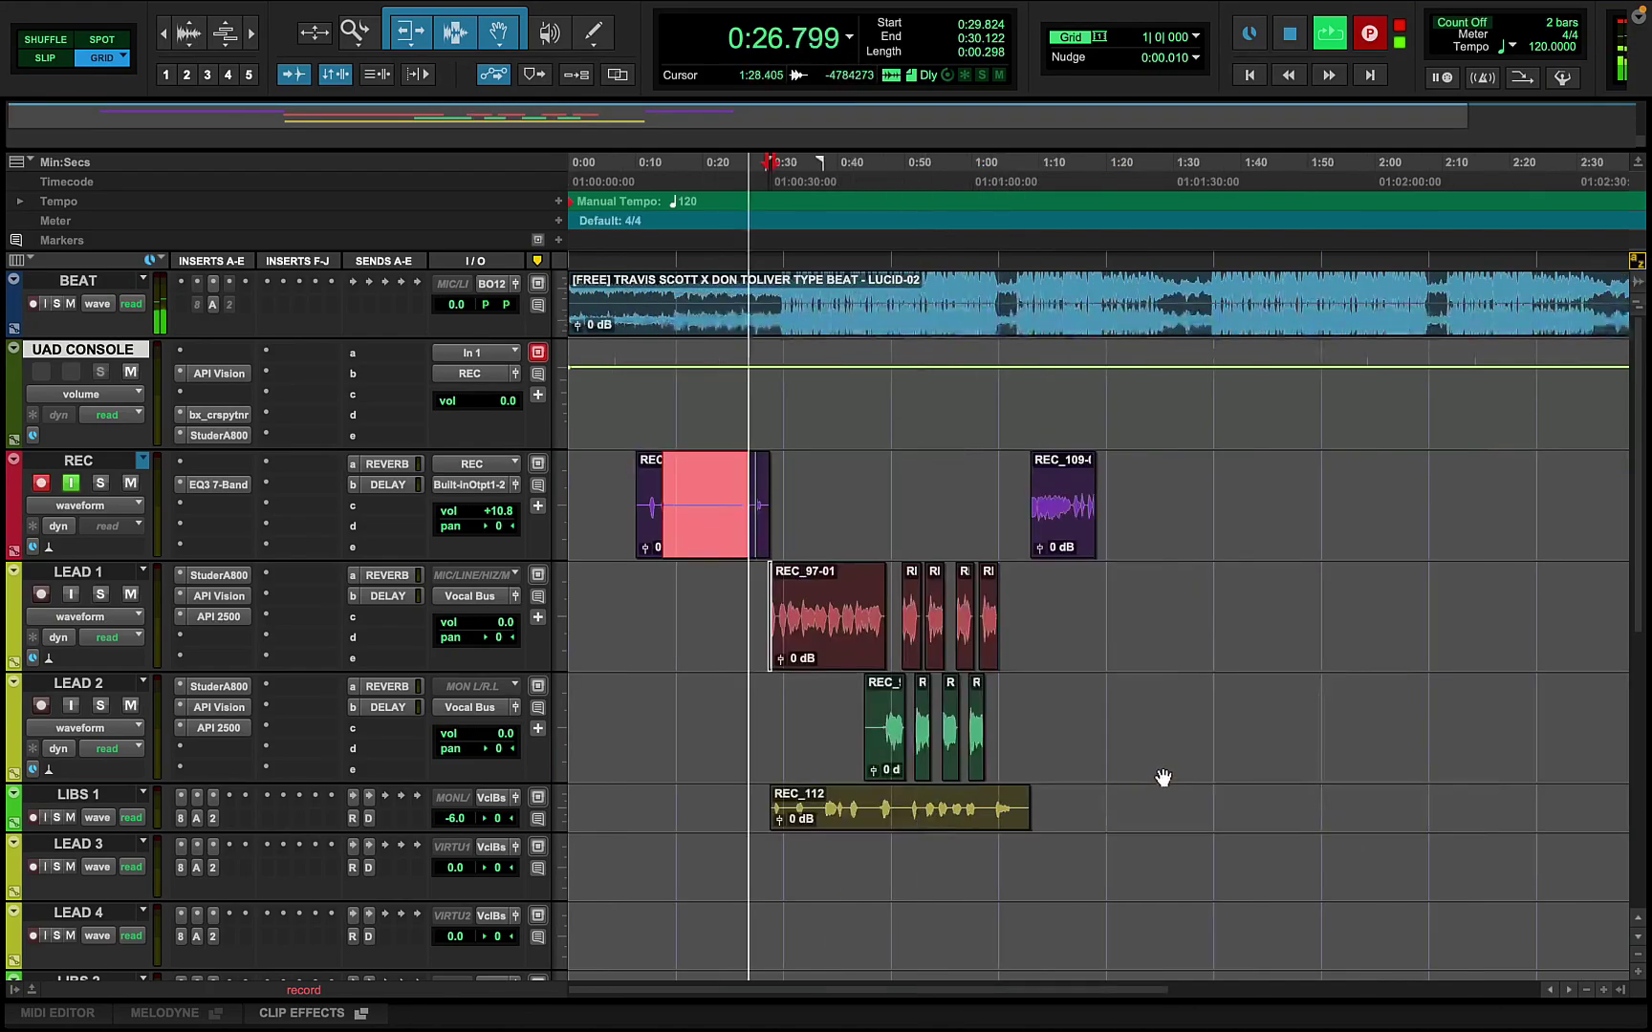
Trim the start of REC_99-01 on LEAD 2 at about 0:47.1 and add a fade-in of about 0.085 s
click(868, 718)
key(ctrl+bracketright)
key(ctrl+bracketright)
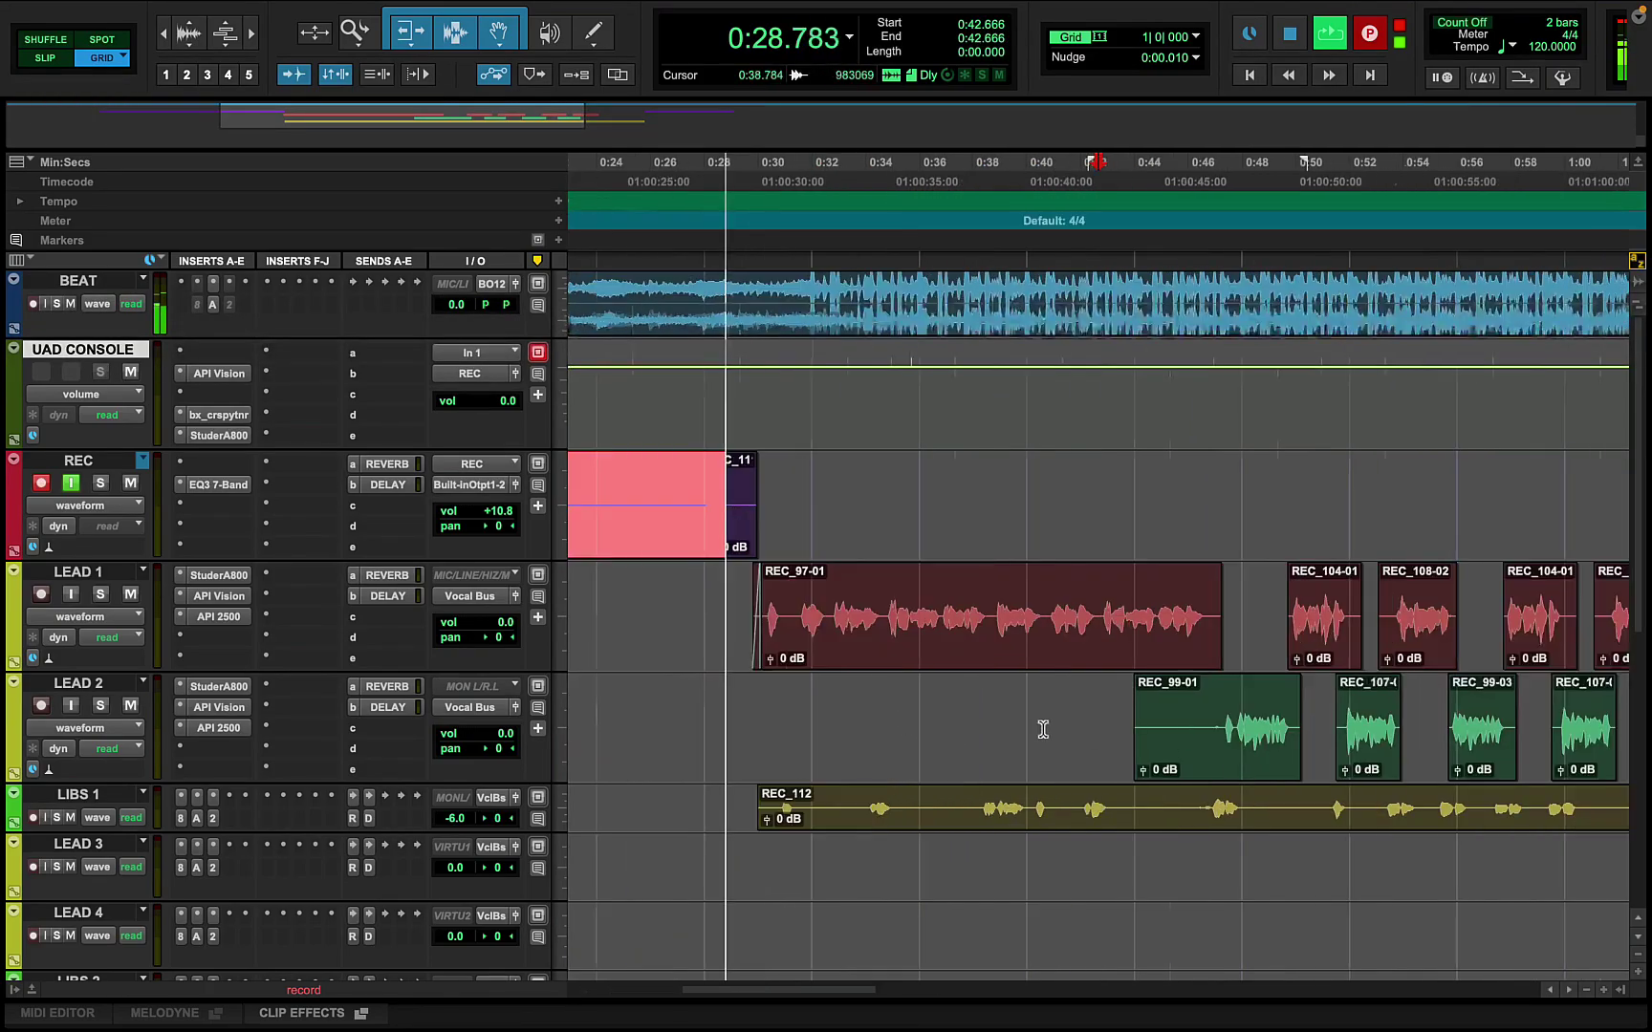
click(1217, 726)
key(a)
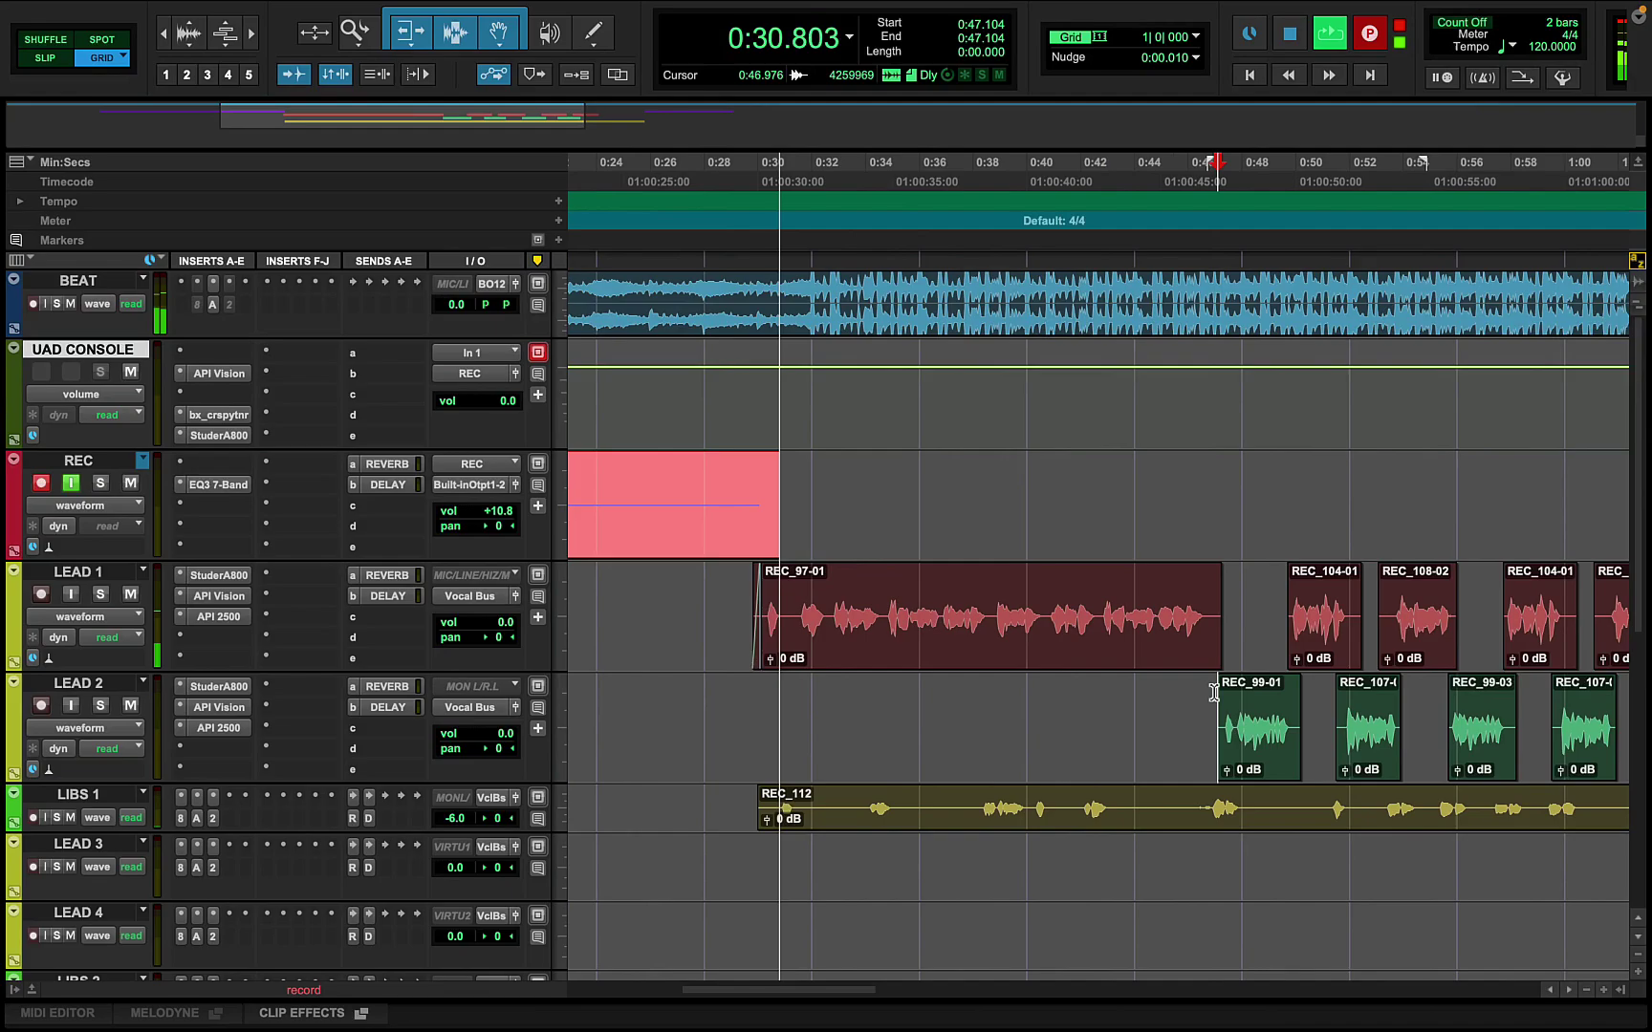
drag(1216, 680, 1219, 681)
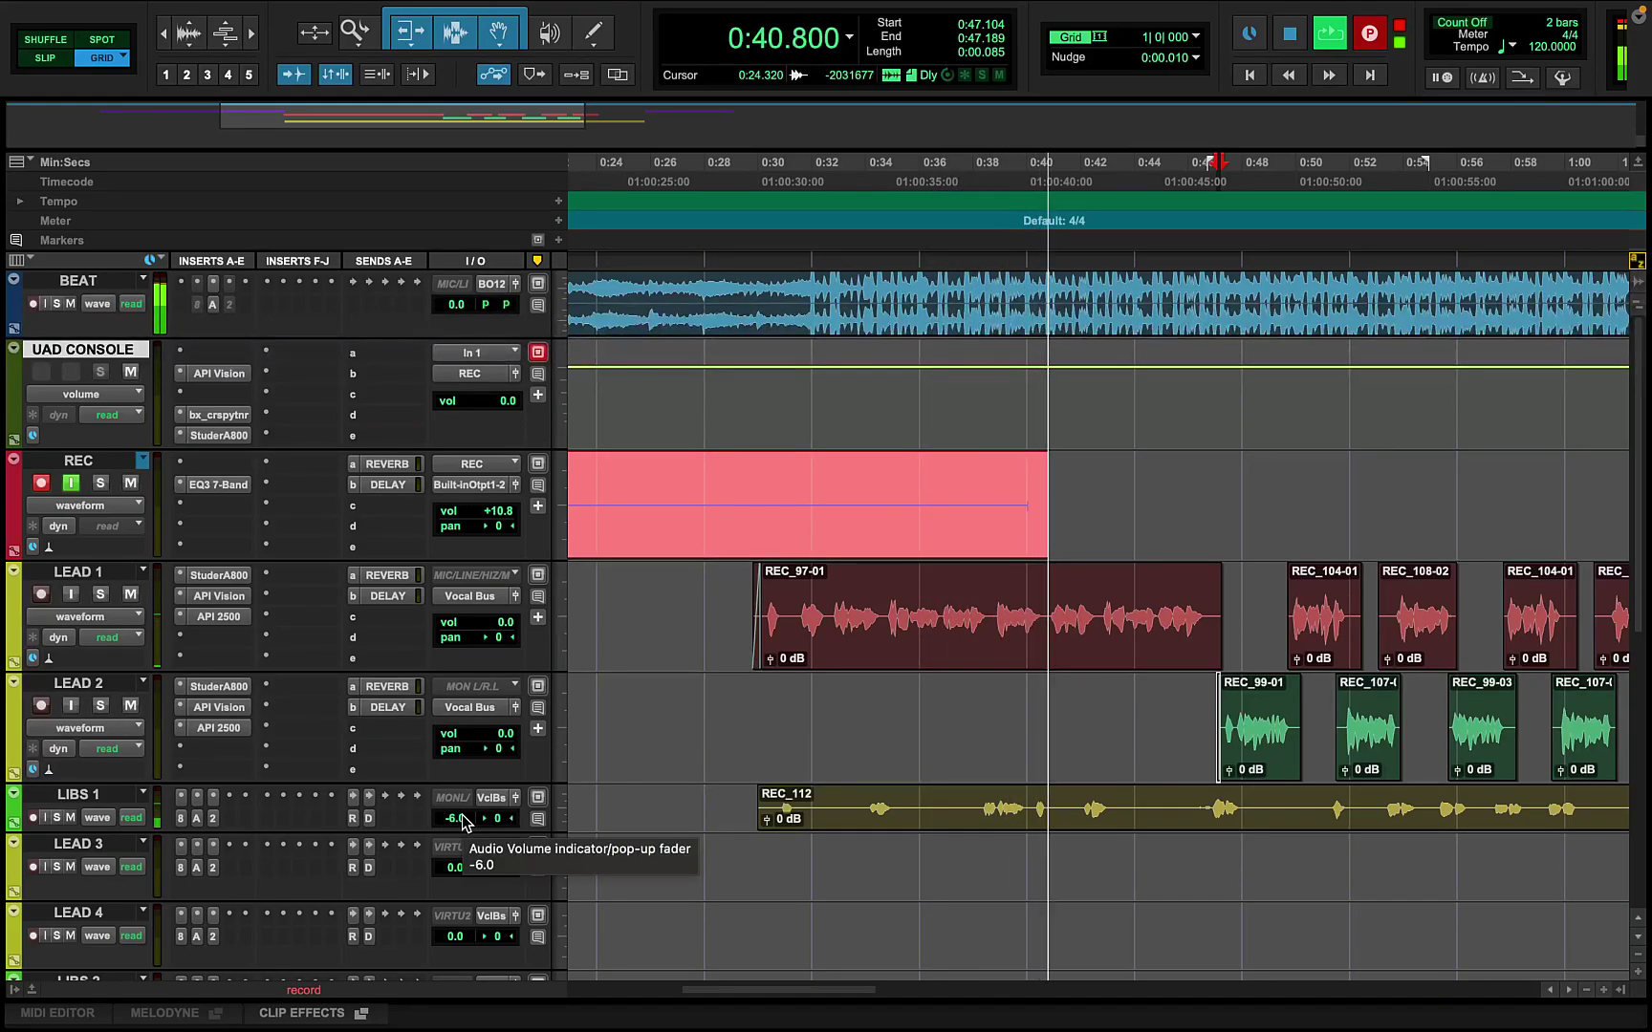
Raise the DELAY send level of the LIBS 1 track to -7.8 dB and close the send window
click(369, 819)
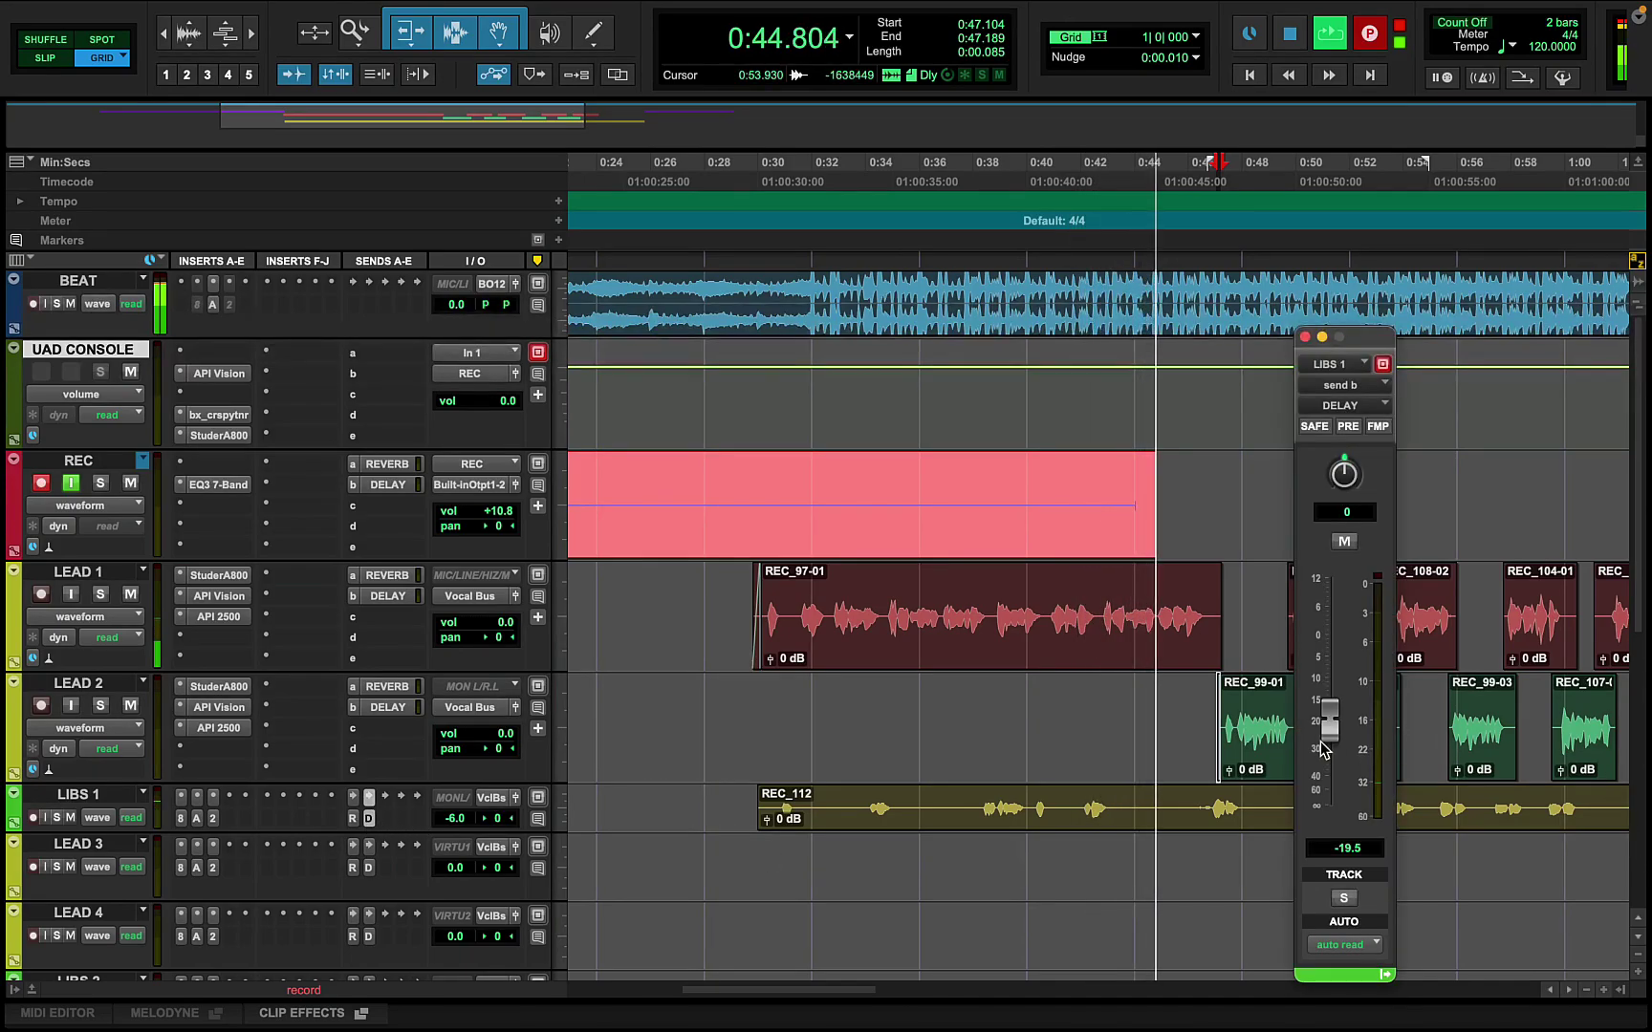
drag(1329, 755, 1336, 687)
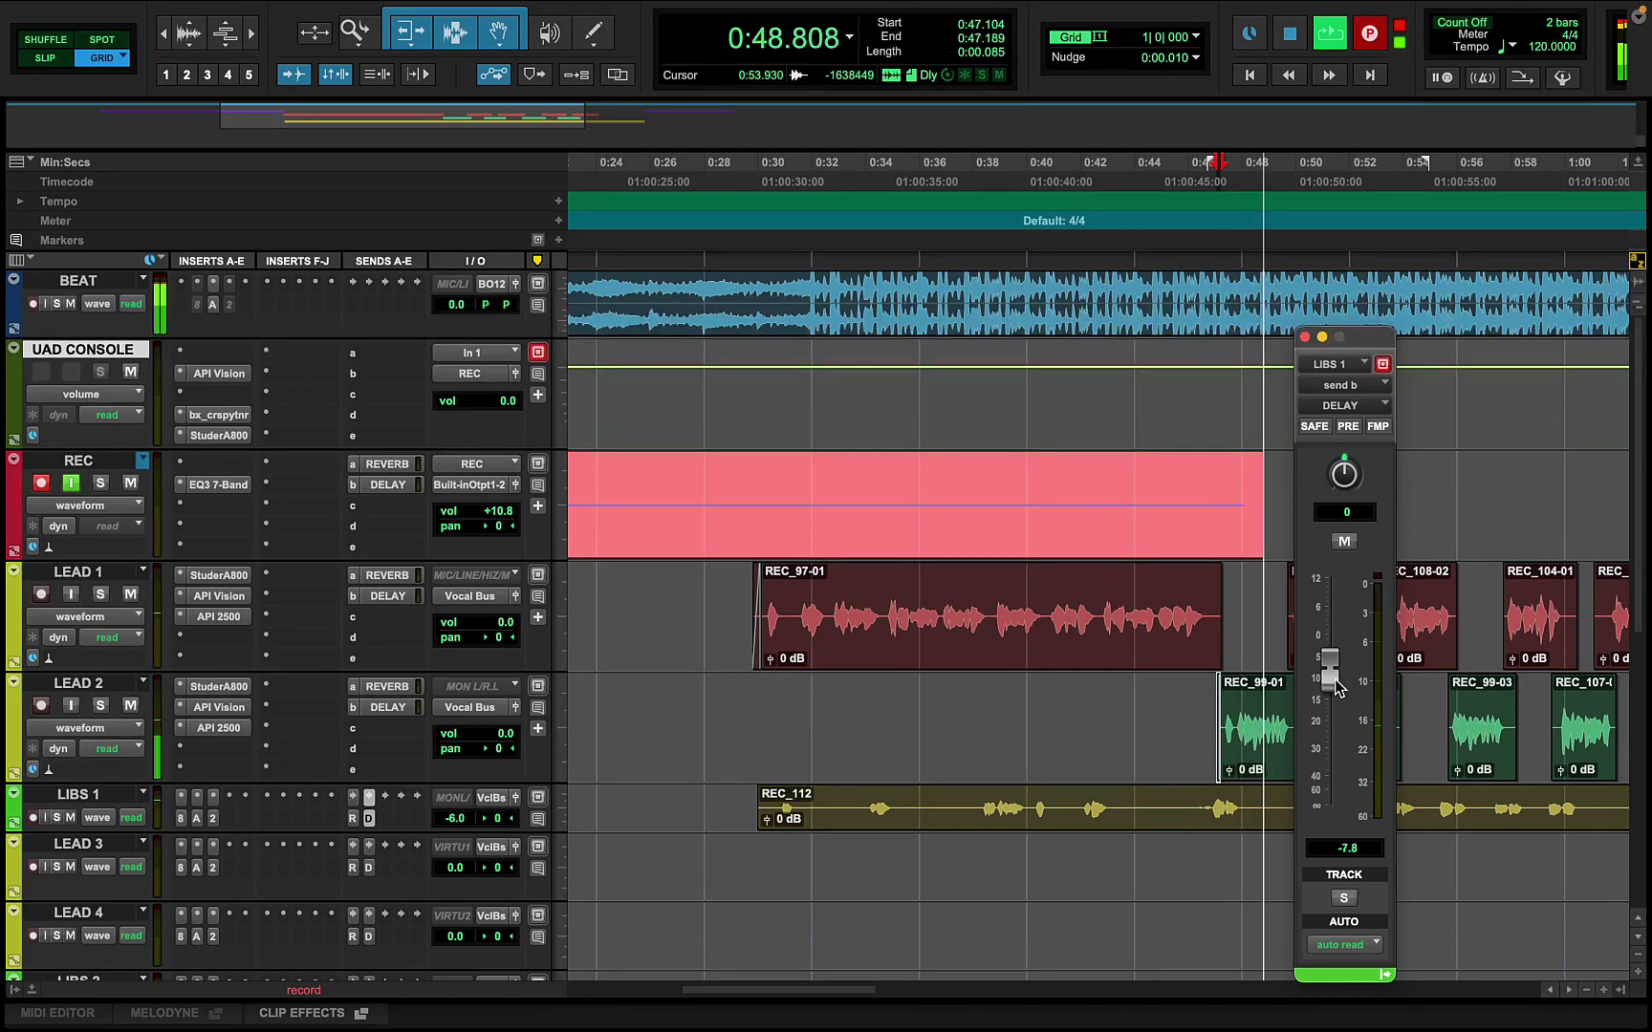
click(841, 685)
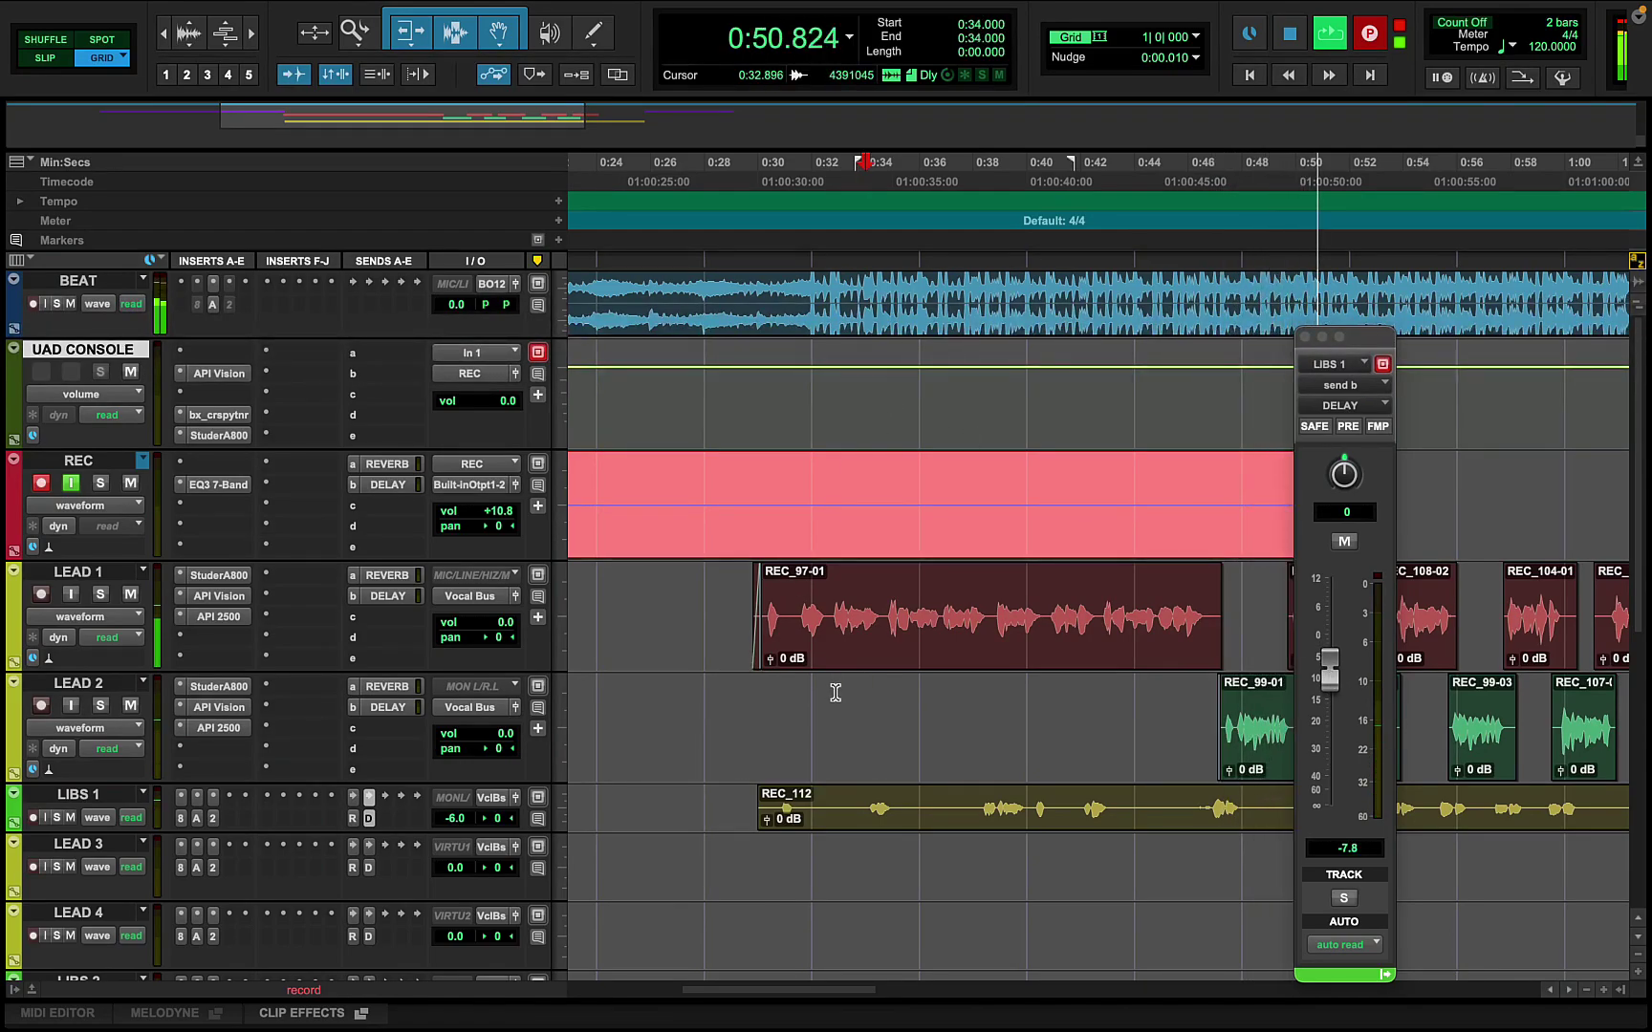
key(r)
key(r)
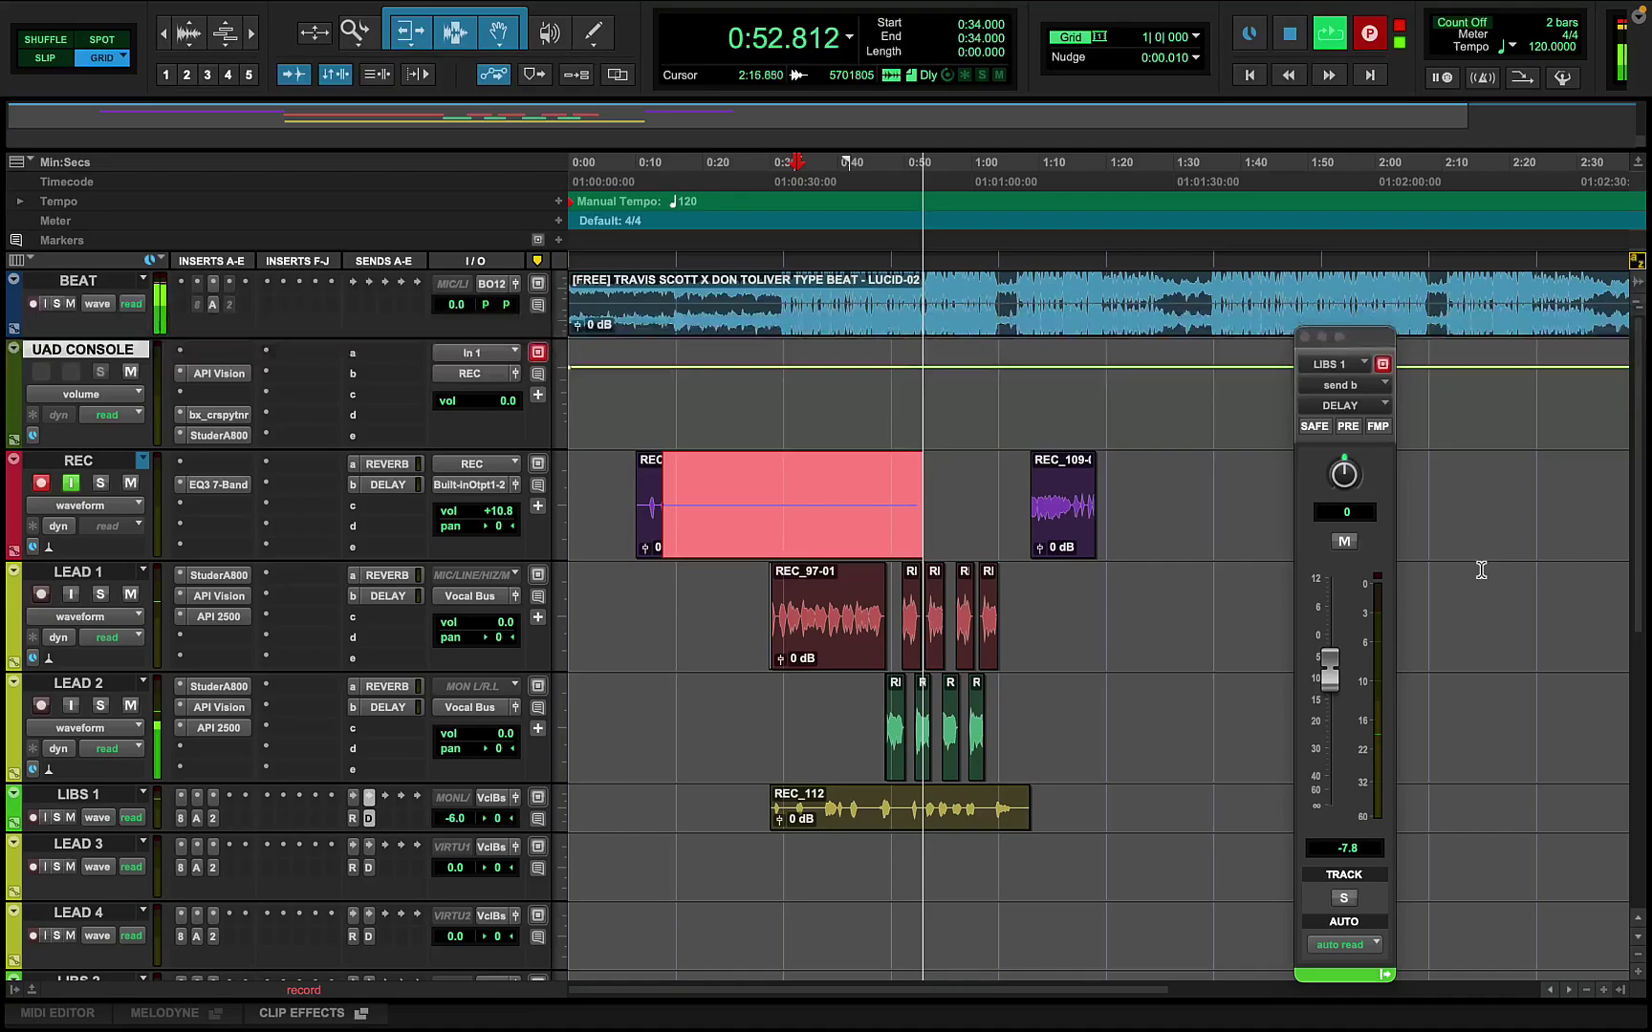
click(1304, 336)
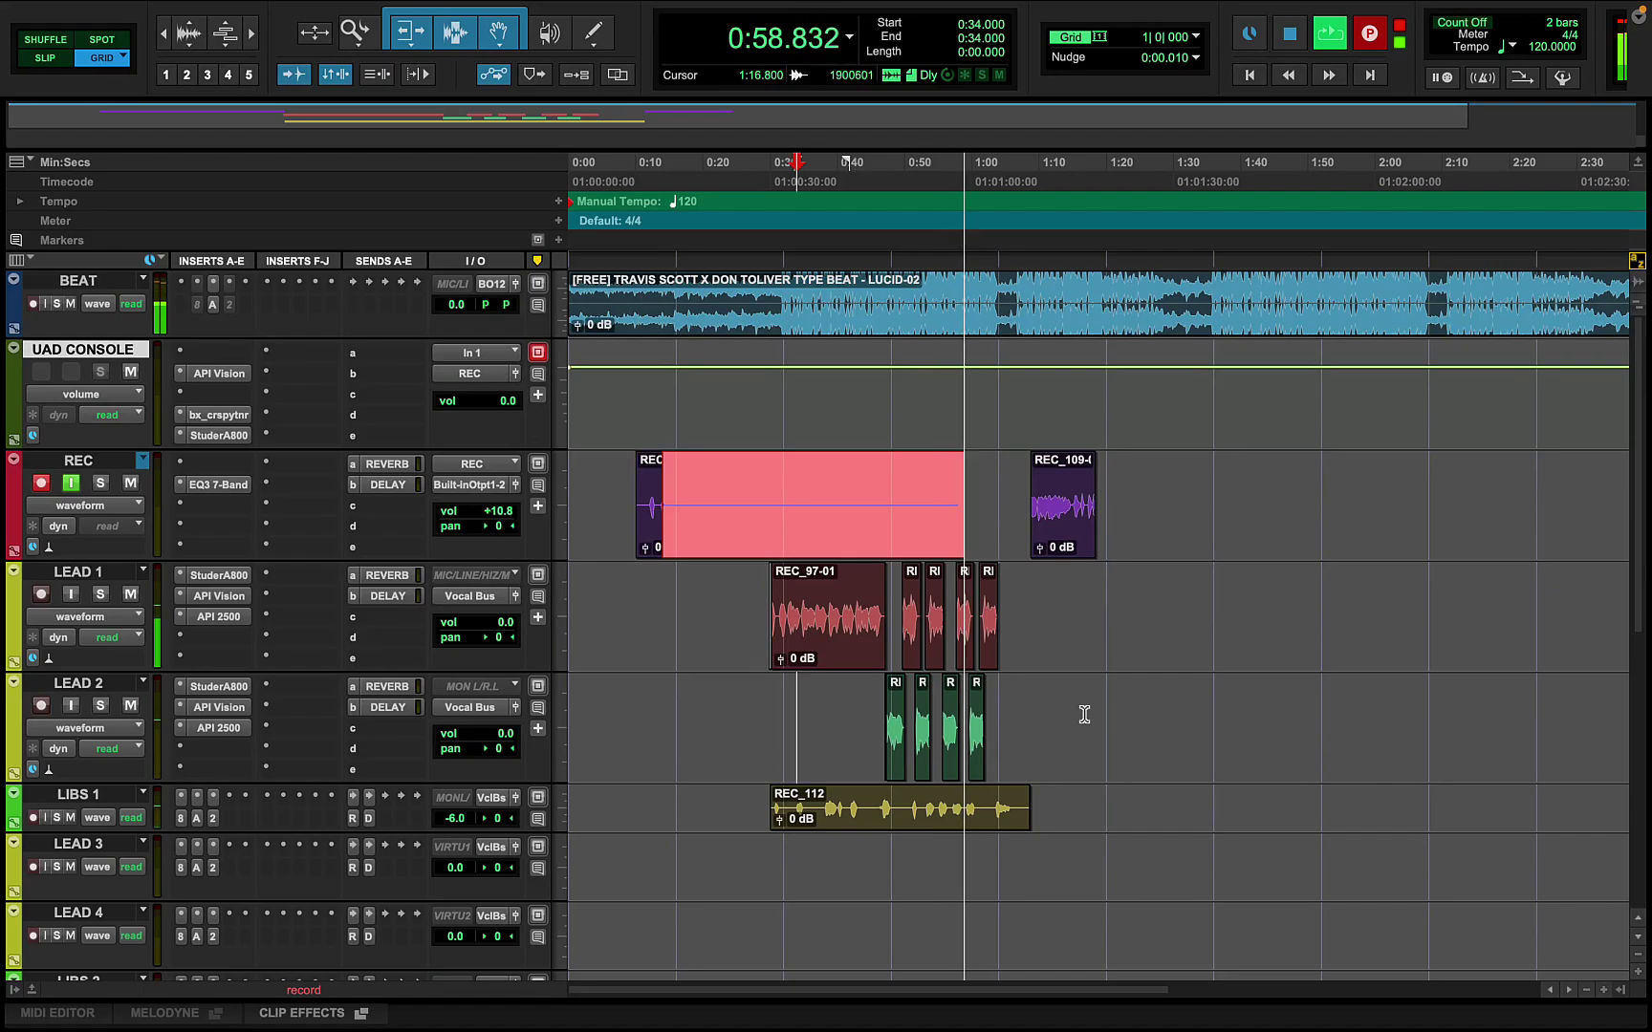
Lower the LIBS 1 track volume to -8.6 dB and stop the recording
drag(454, 823, 463, 826)
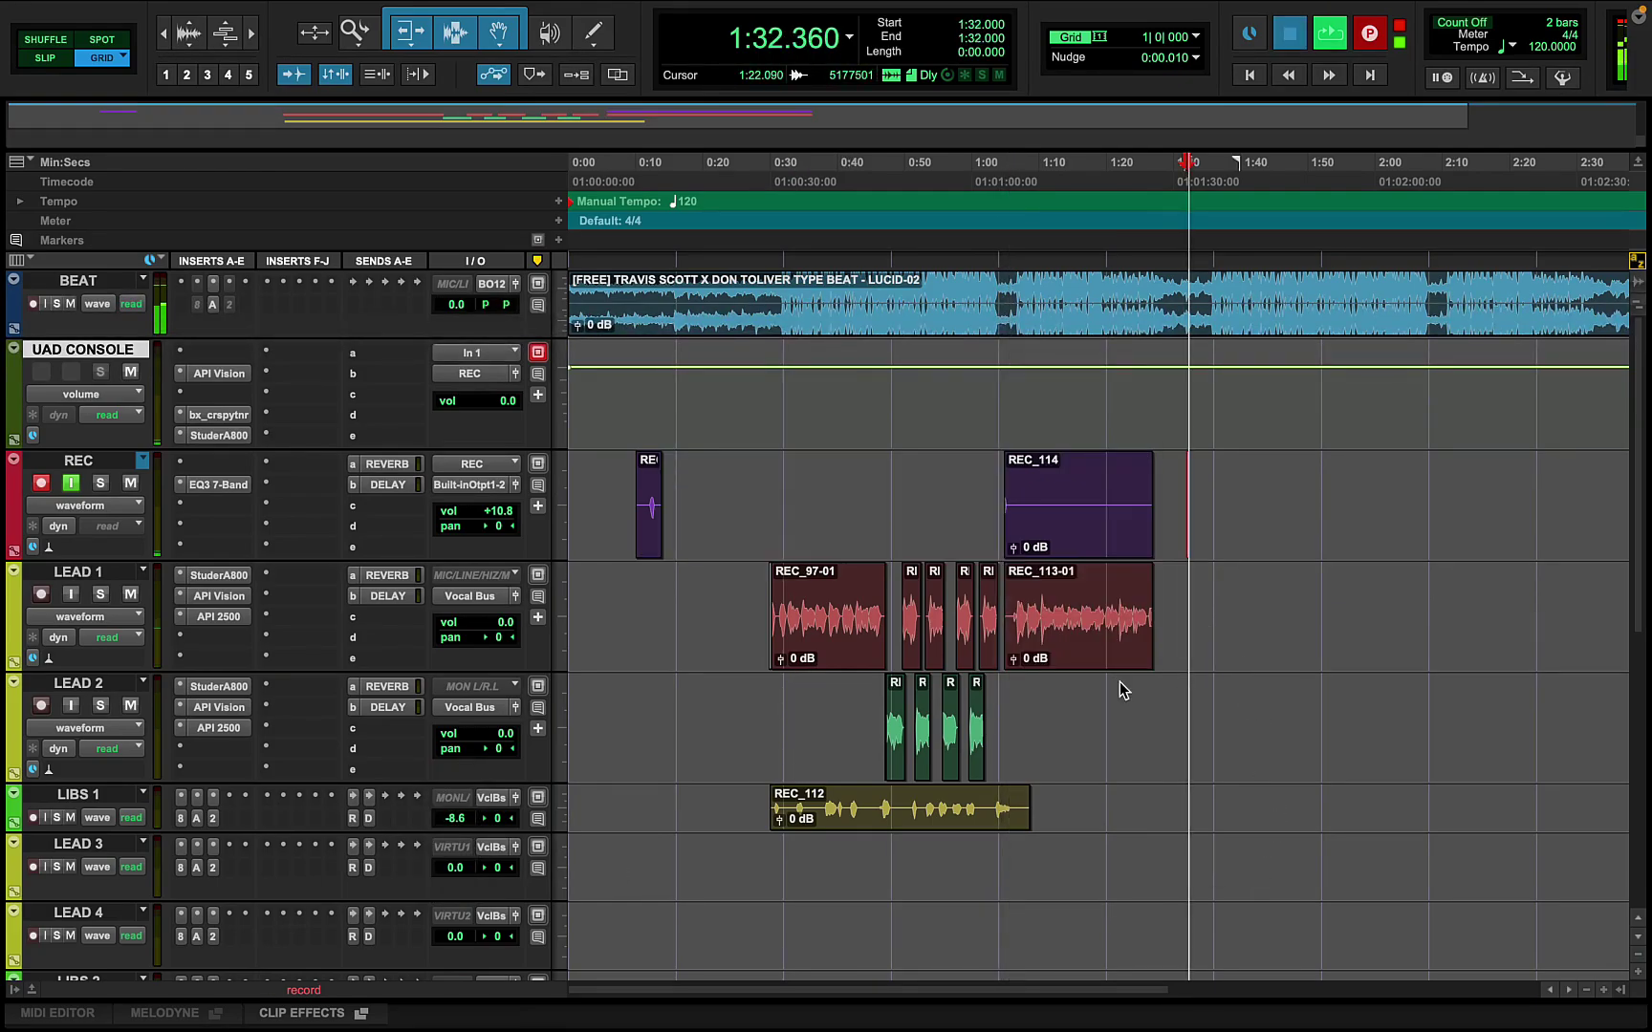
key(space)
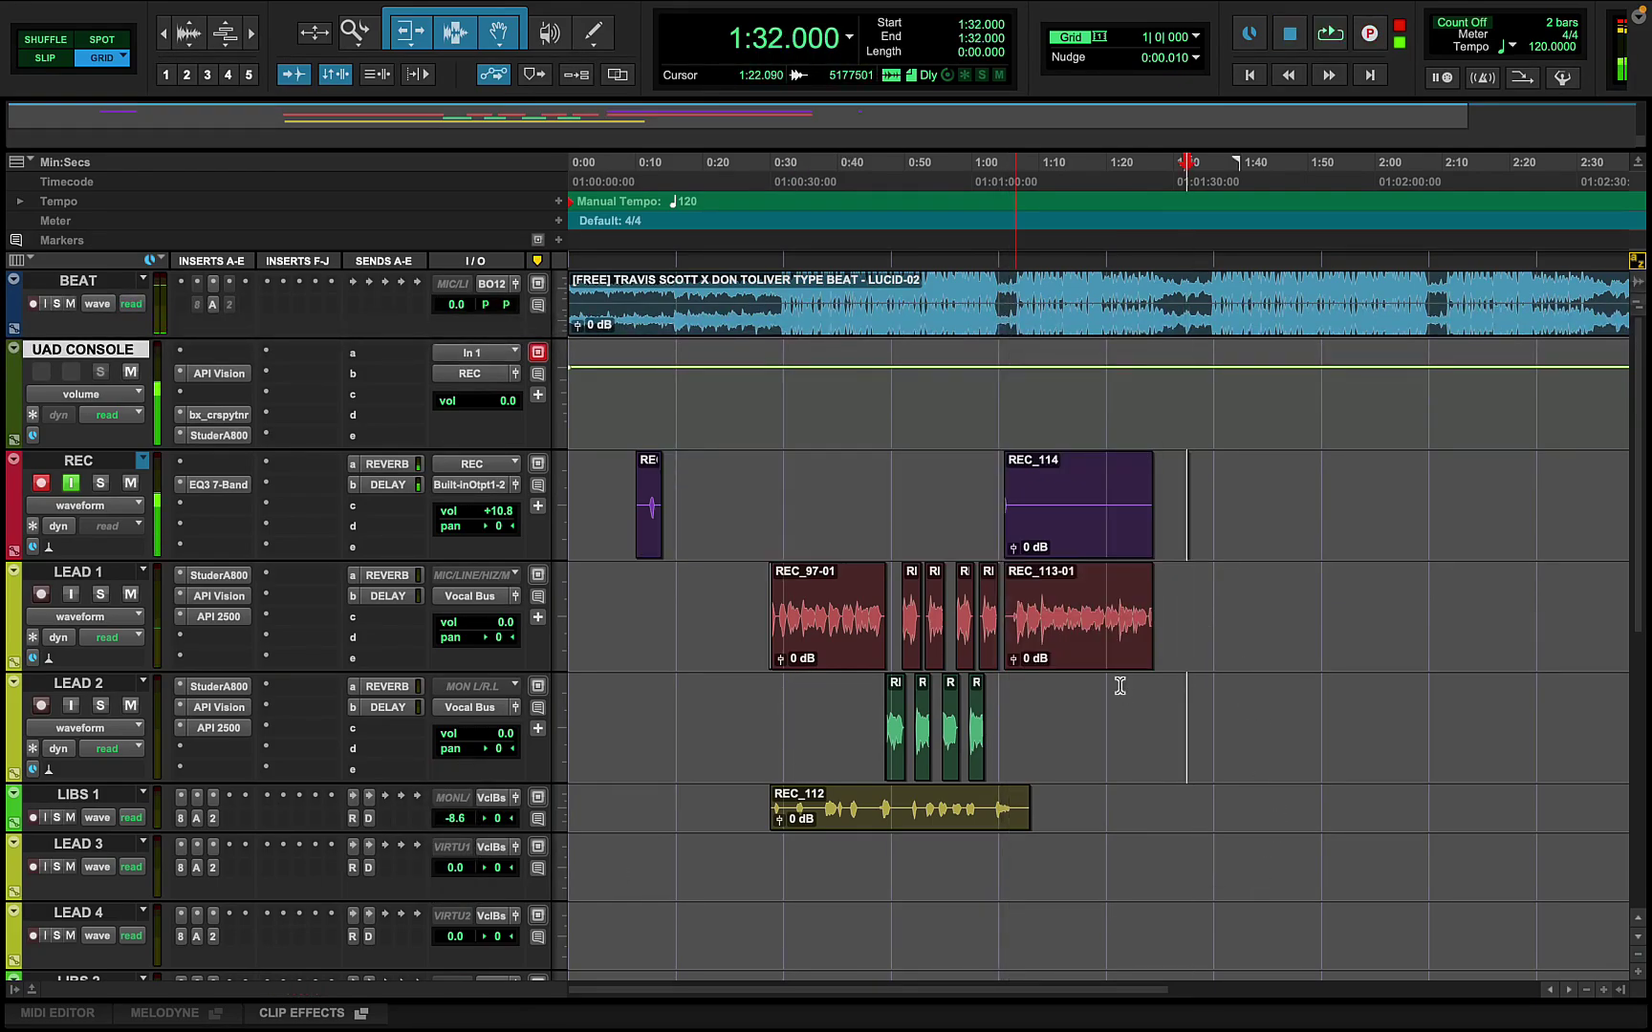